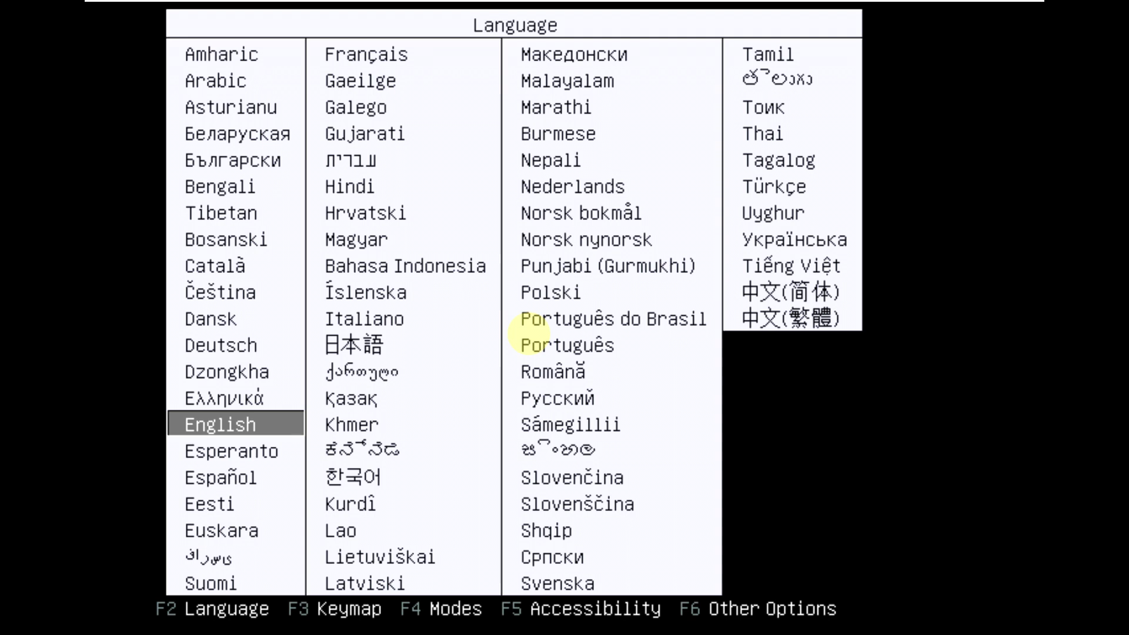
Browse the boot language list and keep English.
key("Down")
key("Right")
key("Left")
key("Return")
key("Down")
key("Down")
key("Down")
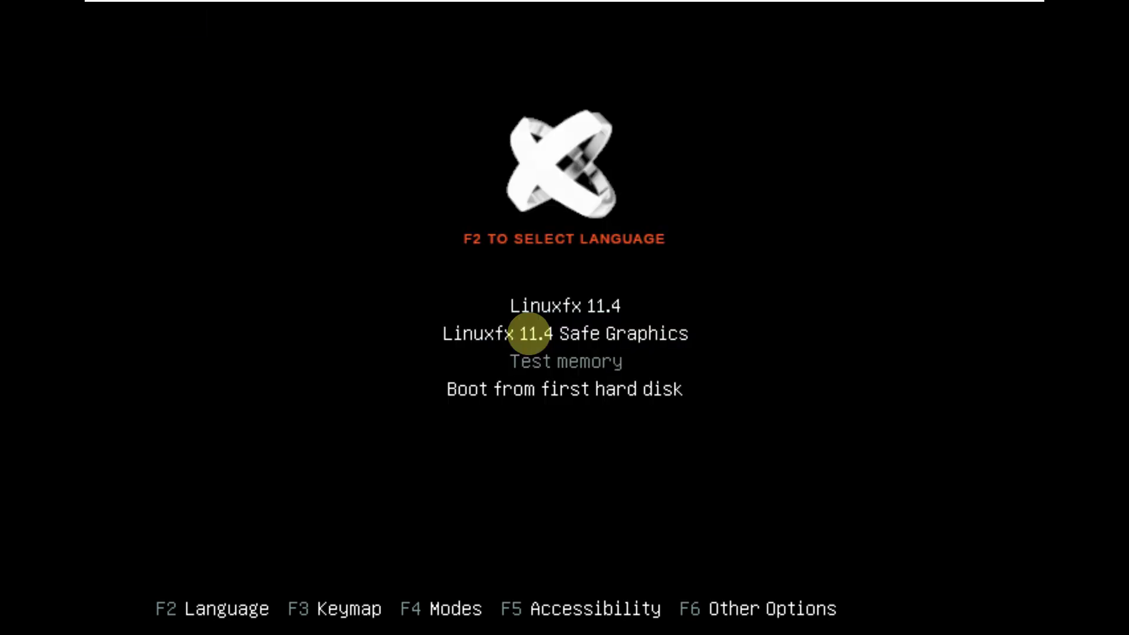
Browse the F3 keyboard layouts and keep the USA keymap.
key("F3")
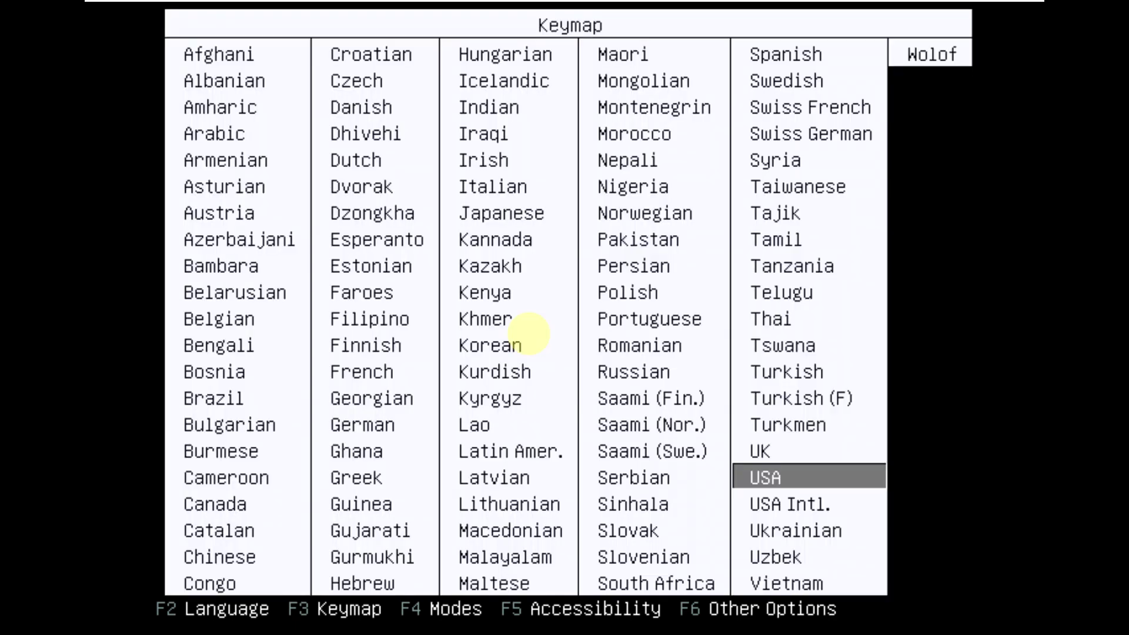
key("Up")
key("Left")
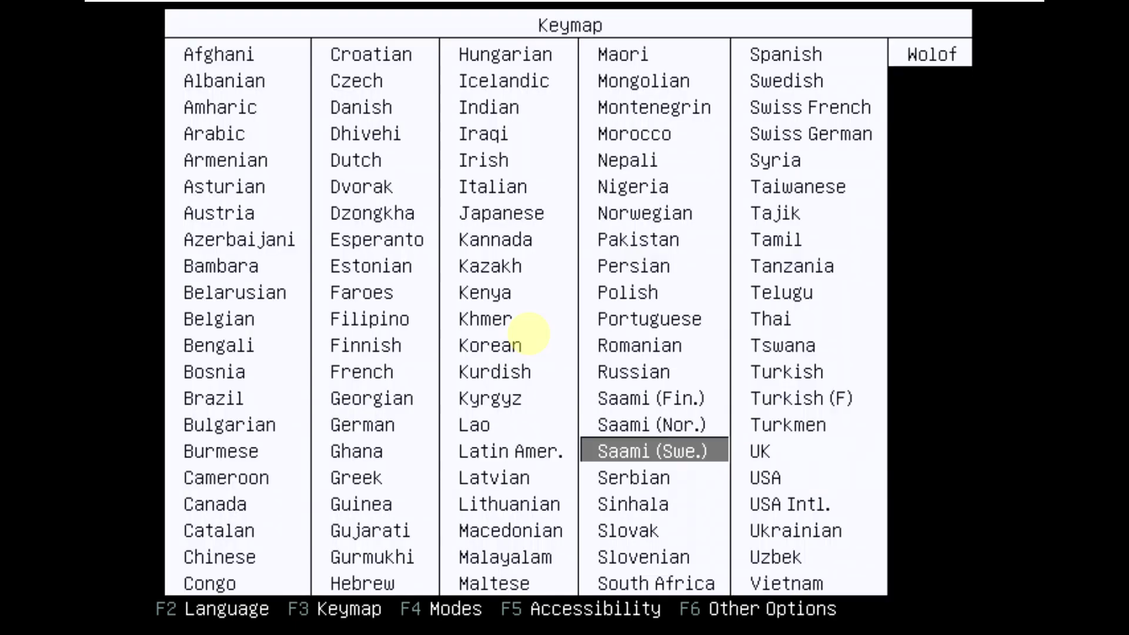
key("Down")
key("Right")
key("Return")
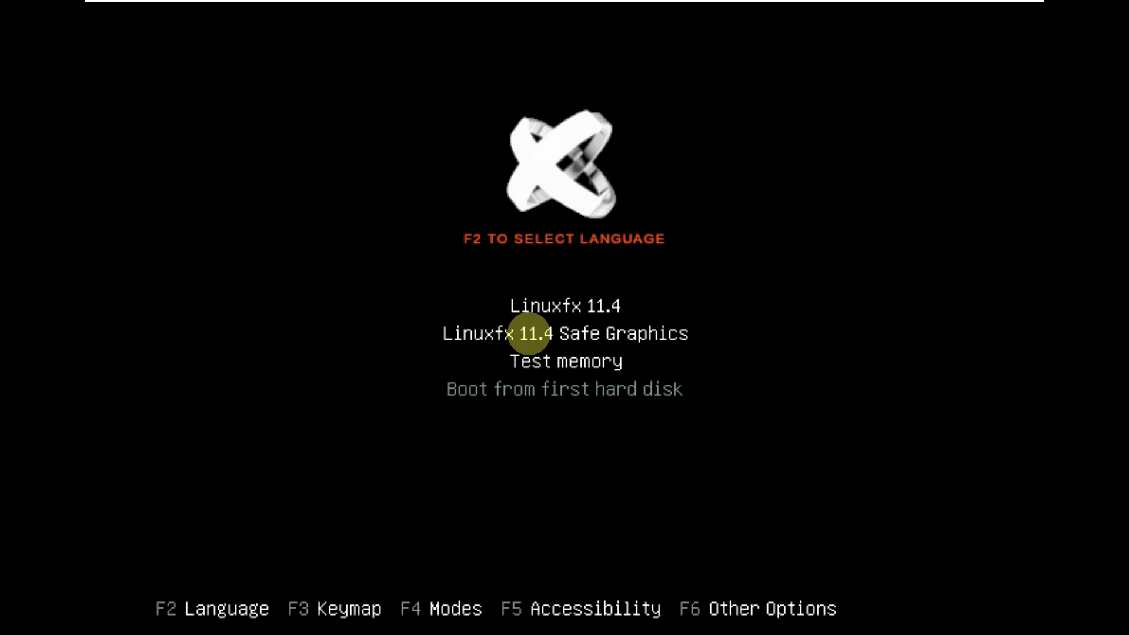
View the F4 boot modes, F5 accessibility and F6 extra options, changing nothing.
key("F4")
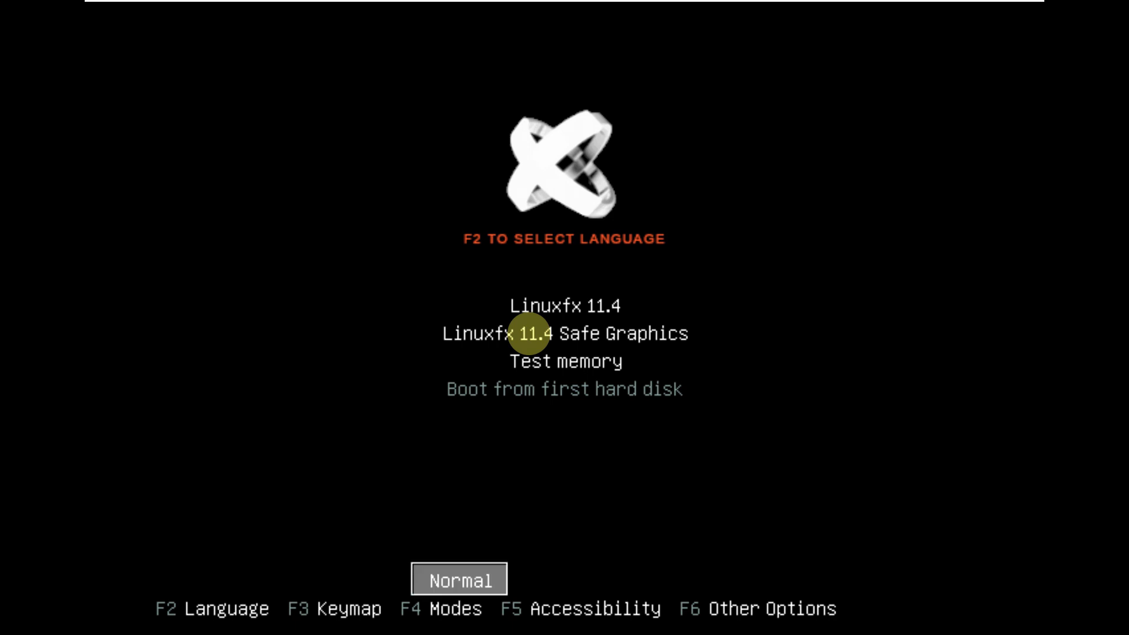
key("Return")
key("F5")
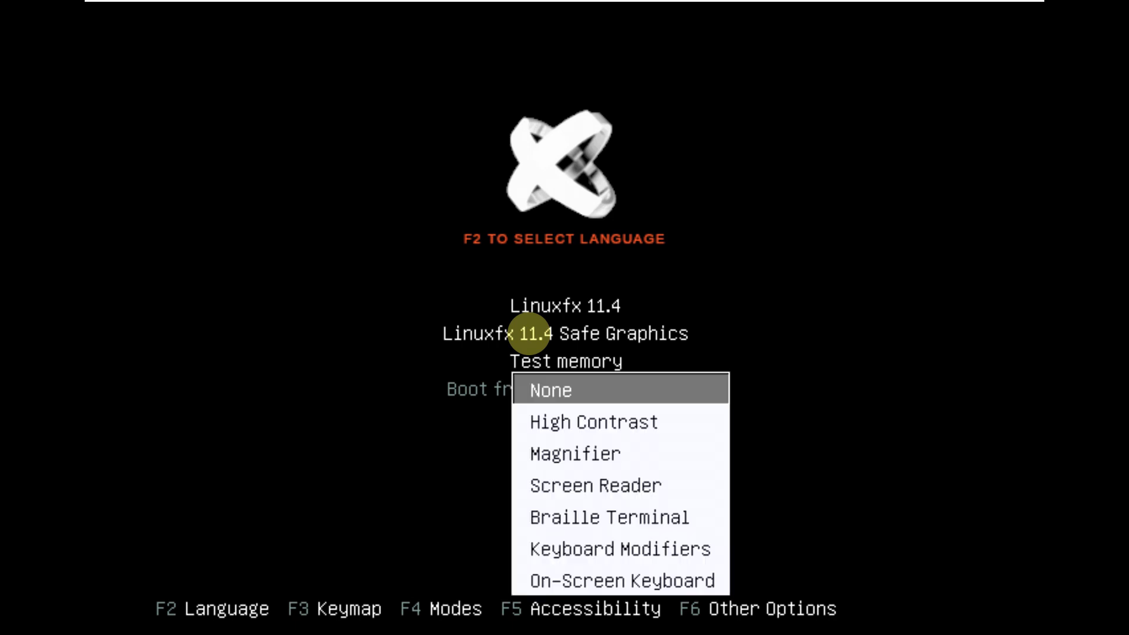
key("Return")
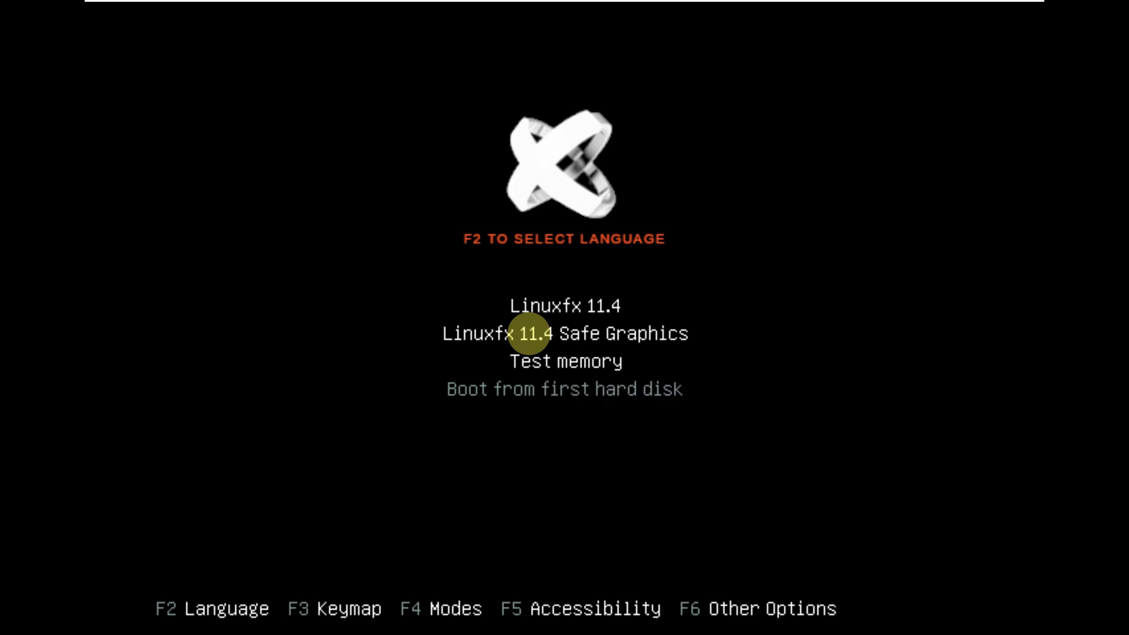
key("F6")
key("Escape")
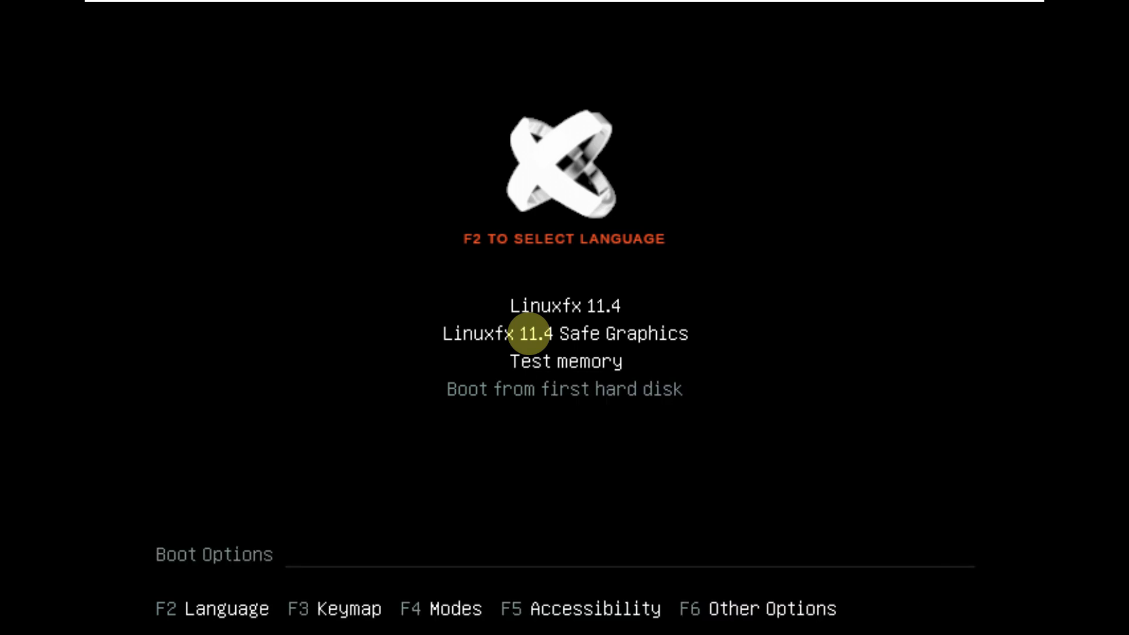
Select the normal Linuxfx 11.4 entry and start booting.
key("Up")
key("Up")
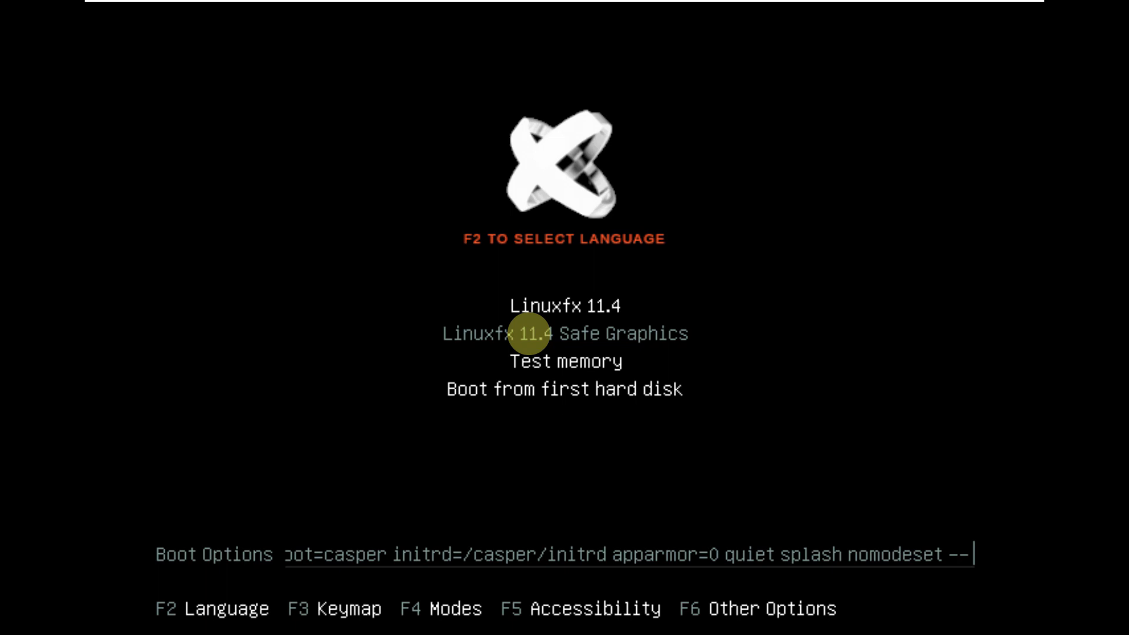
key("Up")
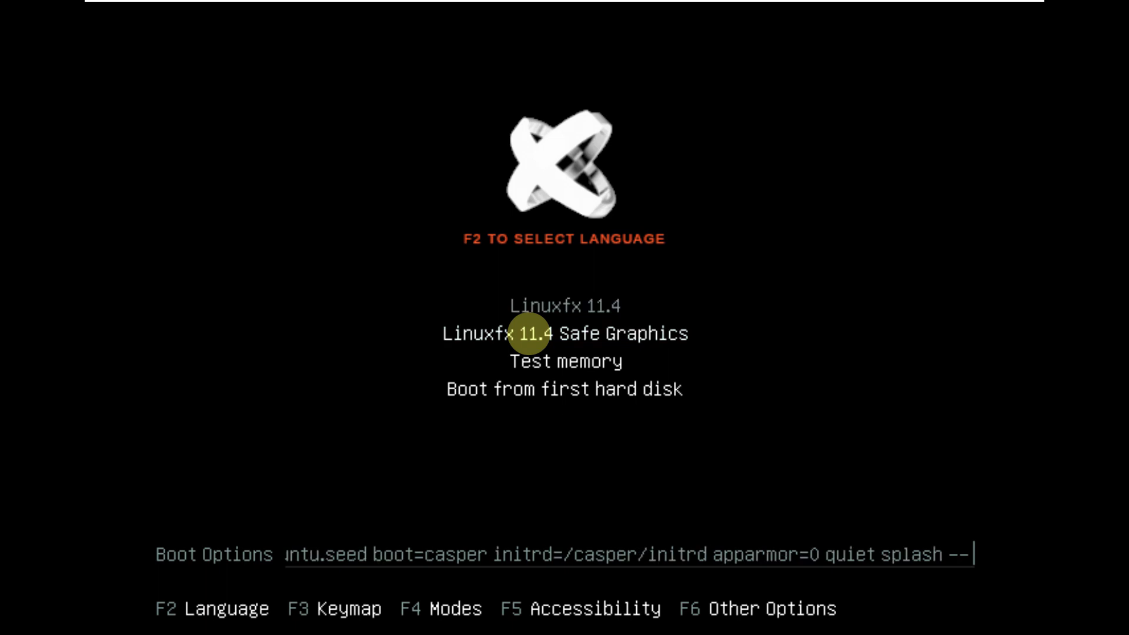
key("Return")
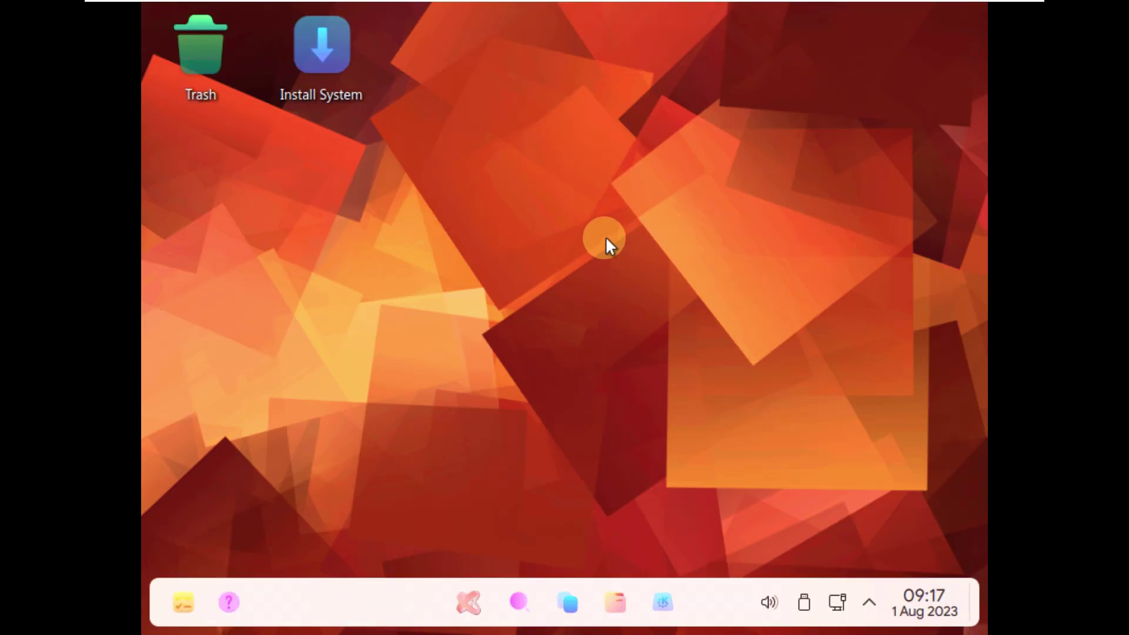
Apply and keep a screen resolution that fills the display via Display Configuration.
right_click(562, 176)
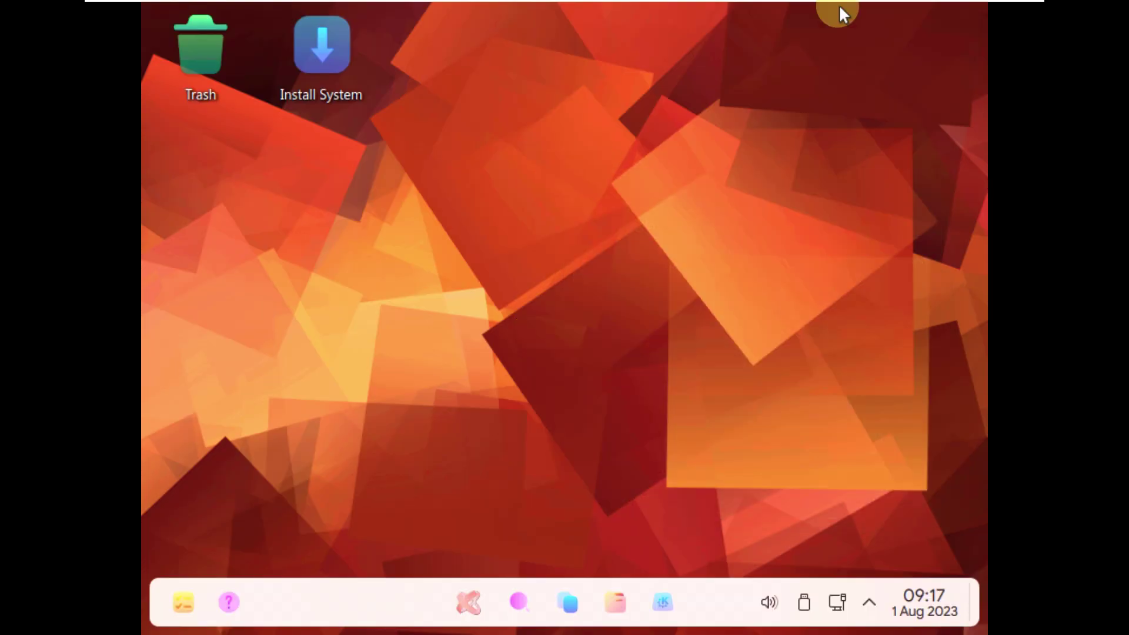
left_click(688, 223)
left_click(580, 345)
left_click(580, 275)
left_click(705, 446)
left_click(270, 315)
Bring up the Widgets panel, then the application launcher.
left_click(439, 11)
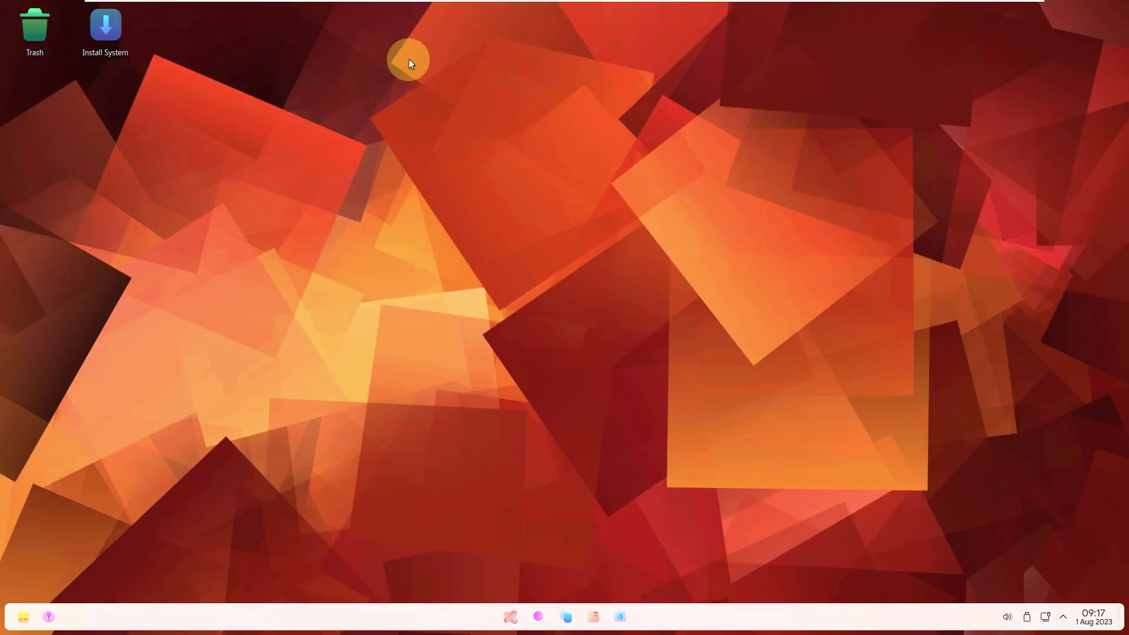
left_click(23, 617)
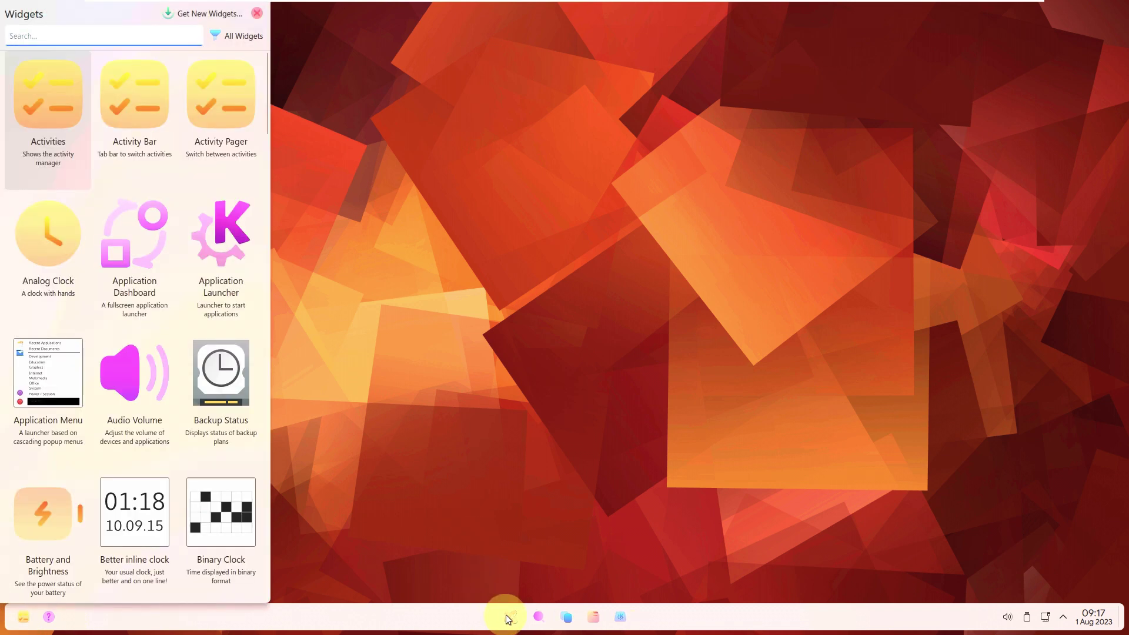
left_click(506, 615)
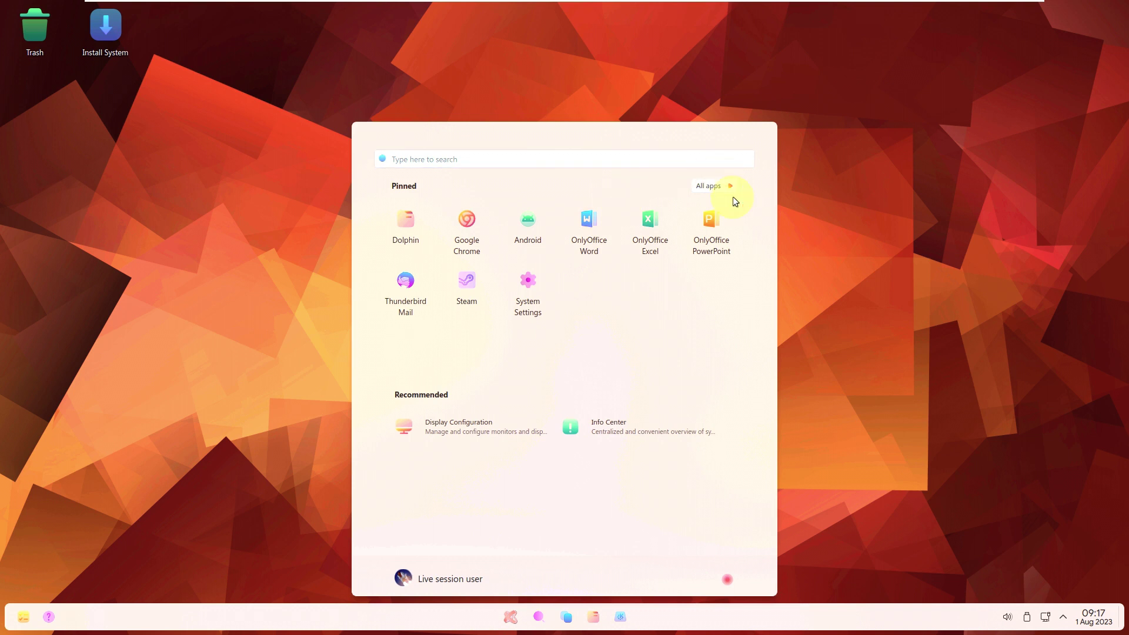
Launch Info Center from All apps and relaunch System Monitor from its System Monitor page.
left_click(716, 191)
scroll(597, 376, "down", 8)
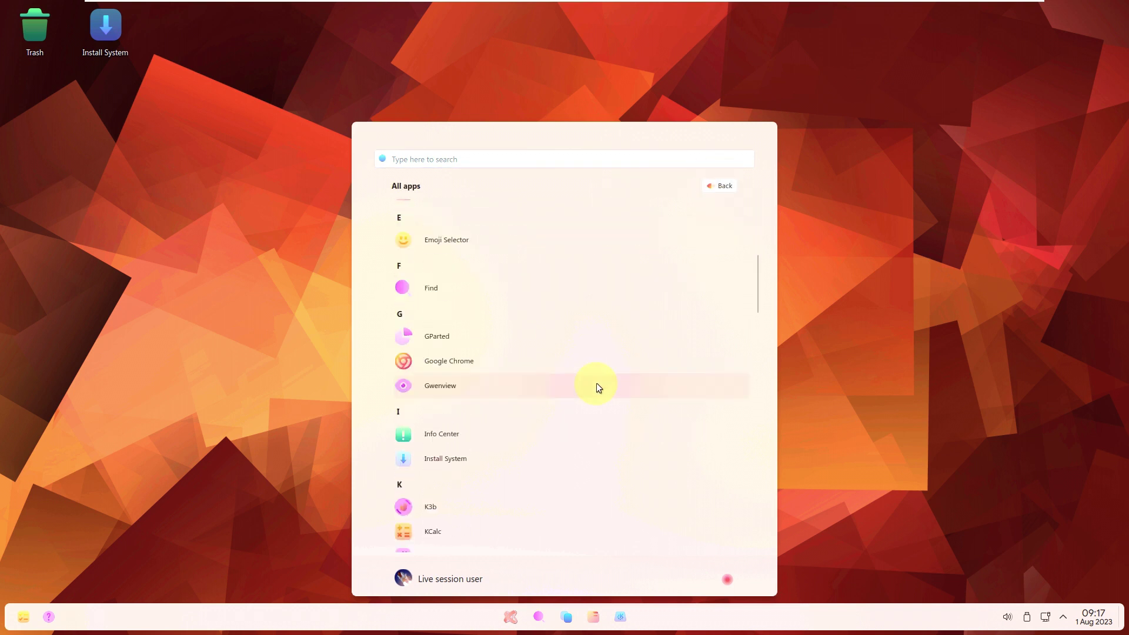
left_click(578, 369)
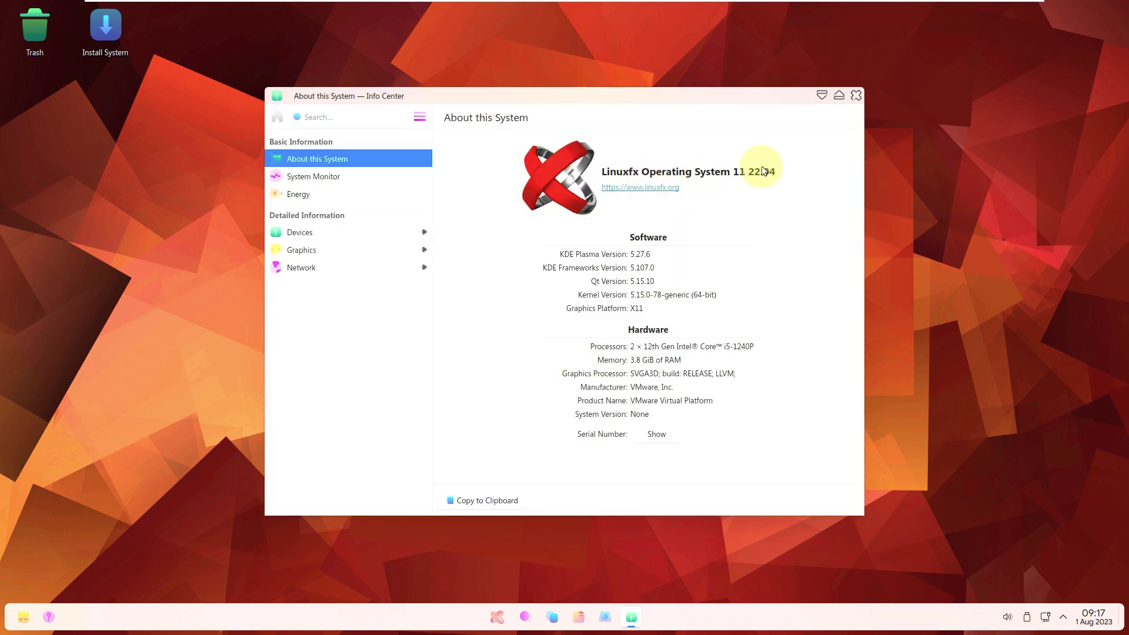
left_click(298, 177)
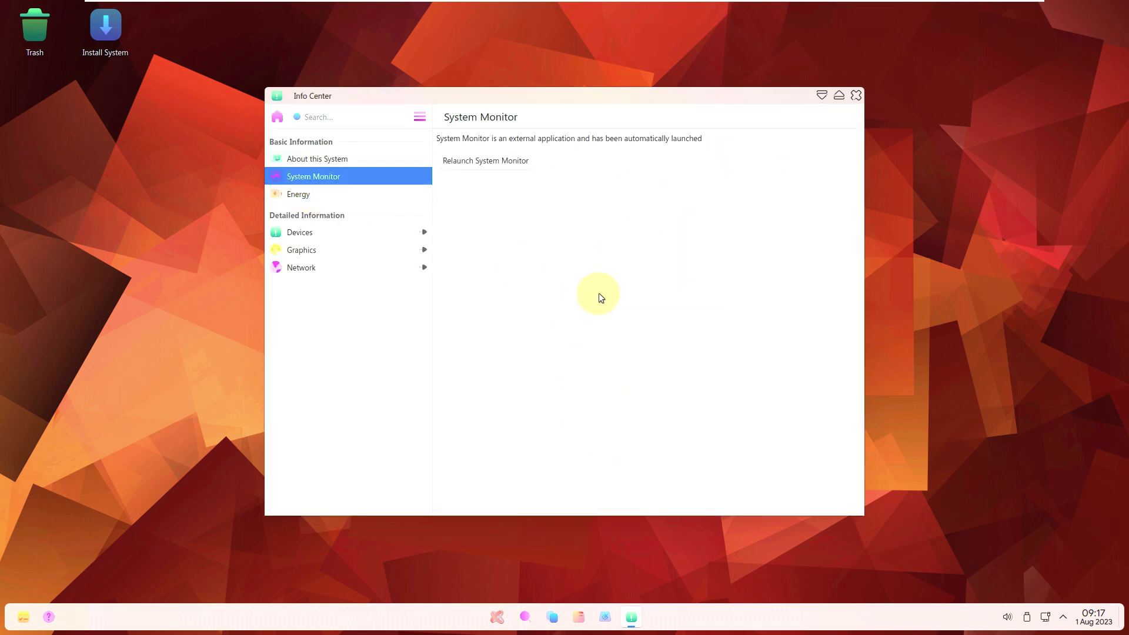
left_click(501, 171)
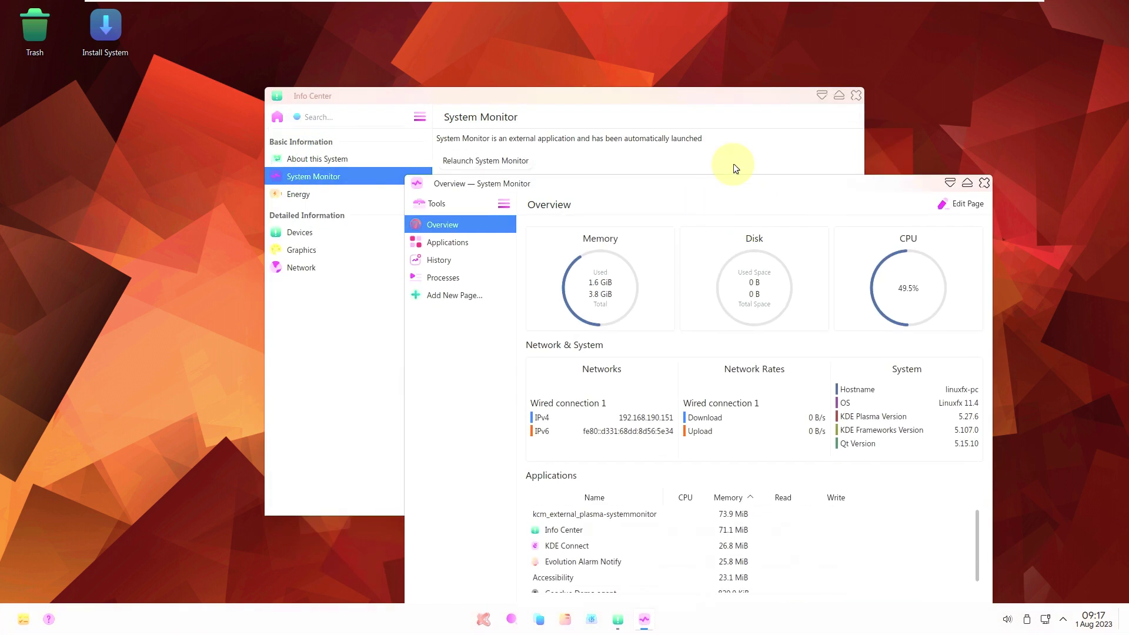
Close Info Center, maximize System Monitor, and view its Applications and History pages.
left_click(853, 98)
left_click(969, 183)
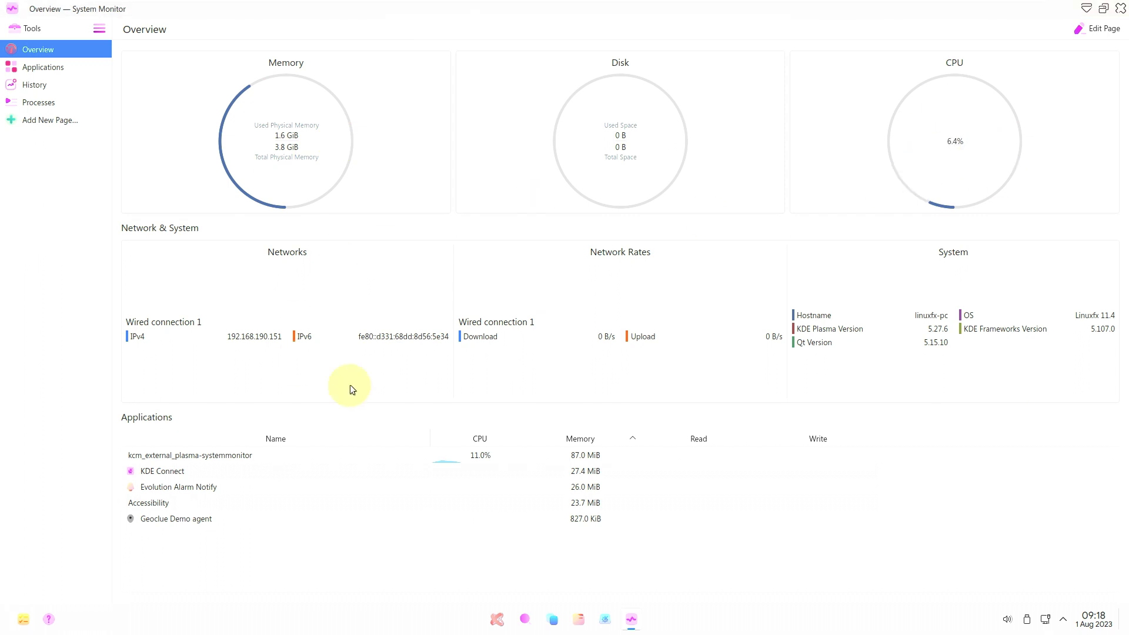
left_click(54, 71)
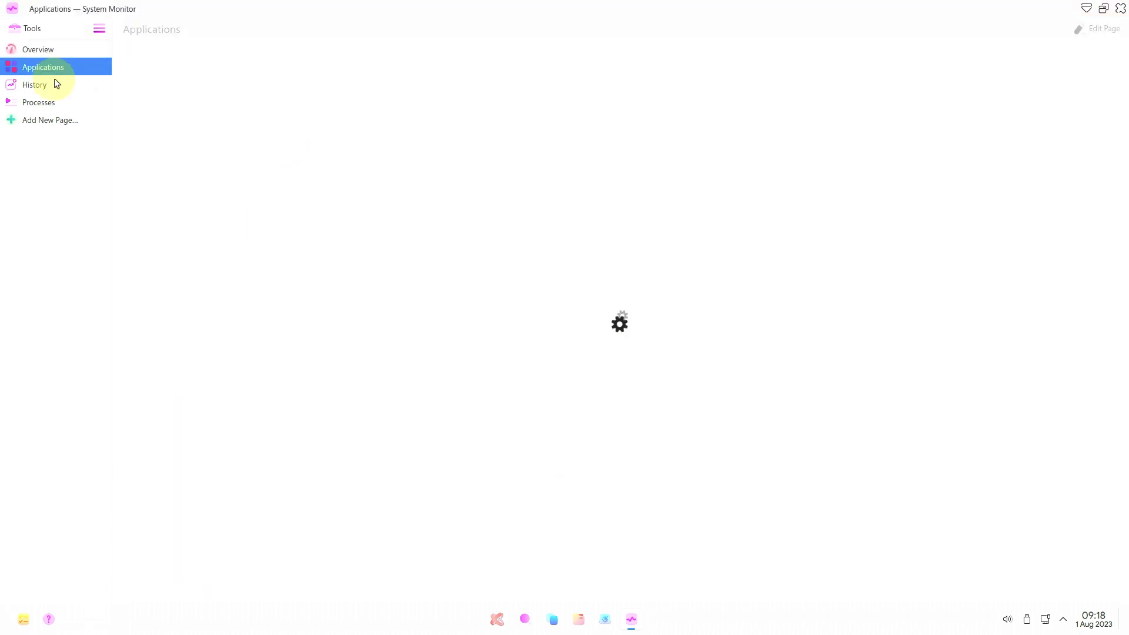
left_click(56, 84)
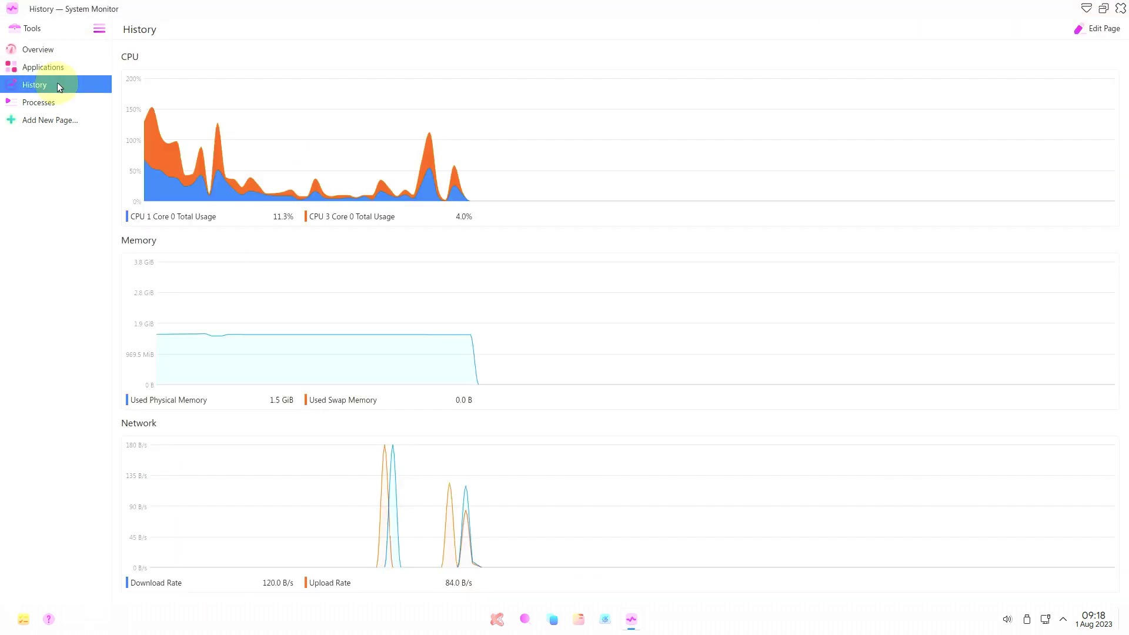
Show Processes as a tree, return to Overview, and restore the window size.
left_click(62, 102)
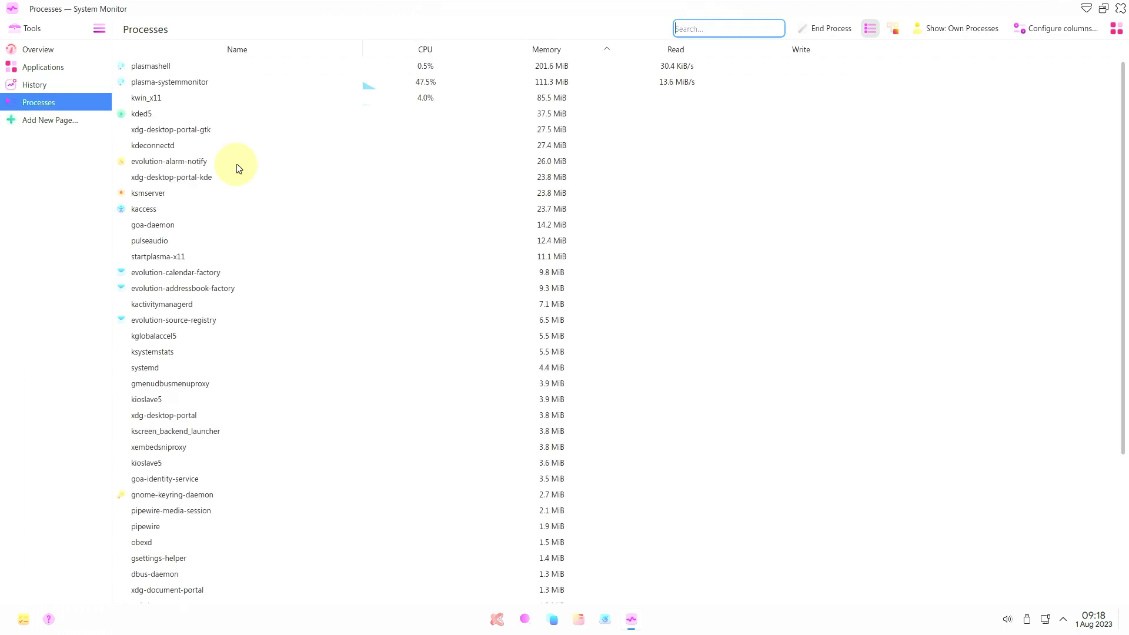
left_click(894, 29)
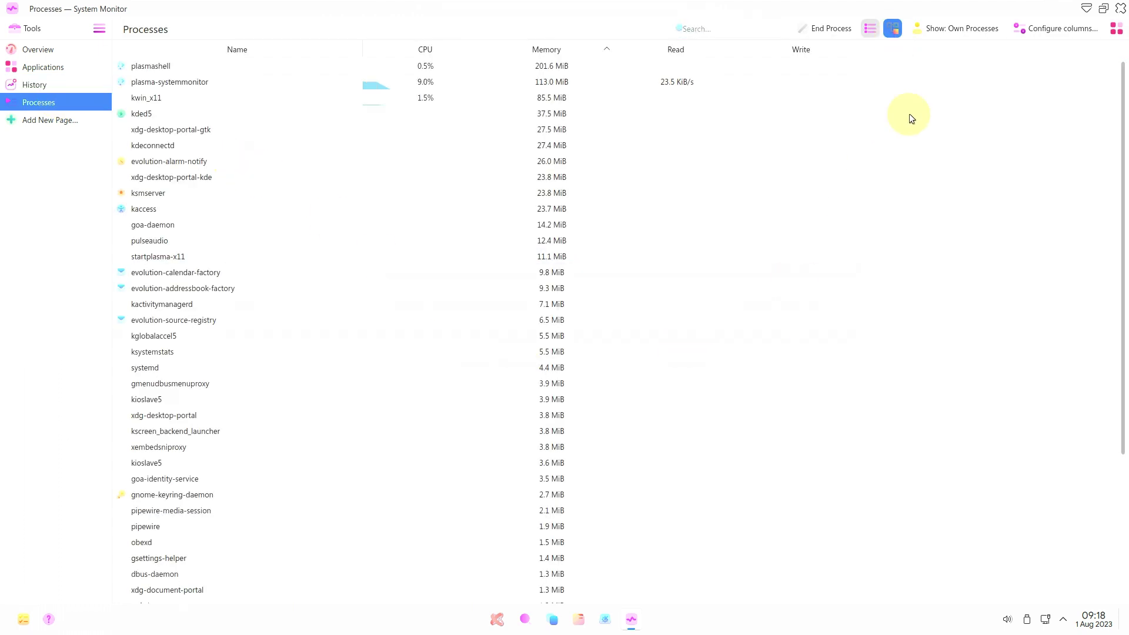
scroll(1051, 154, "down", 10)
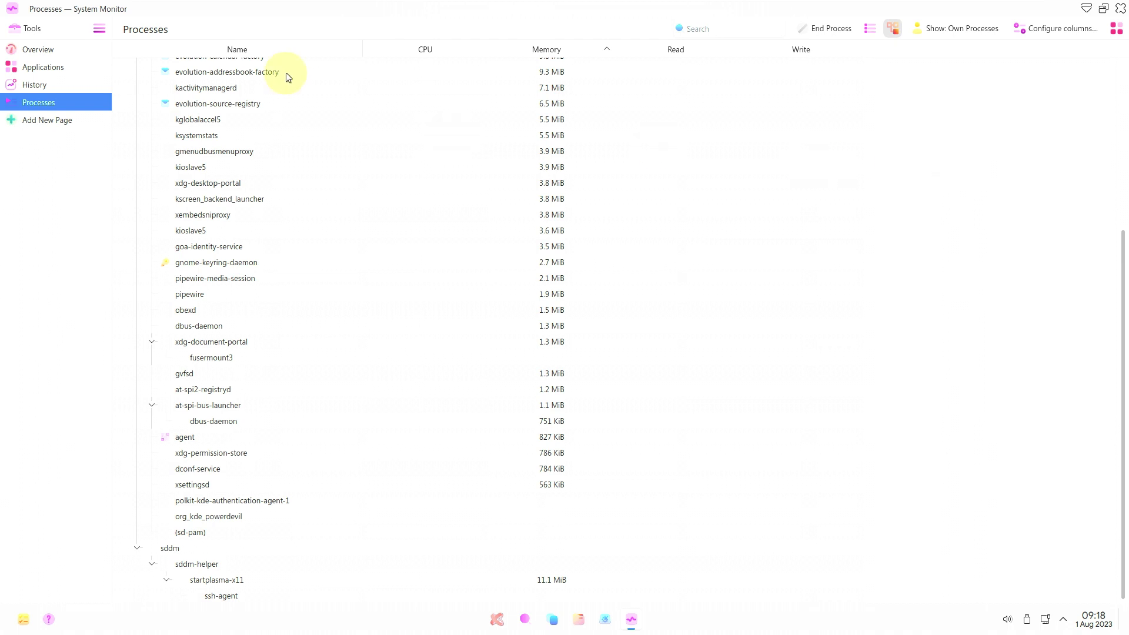
left_click(94, 49)
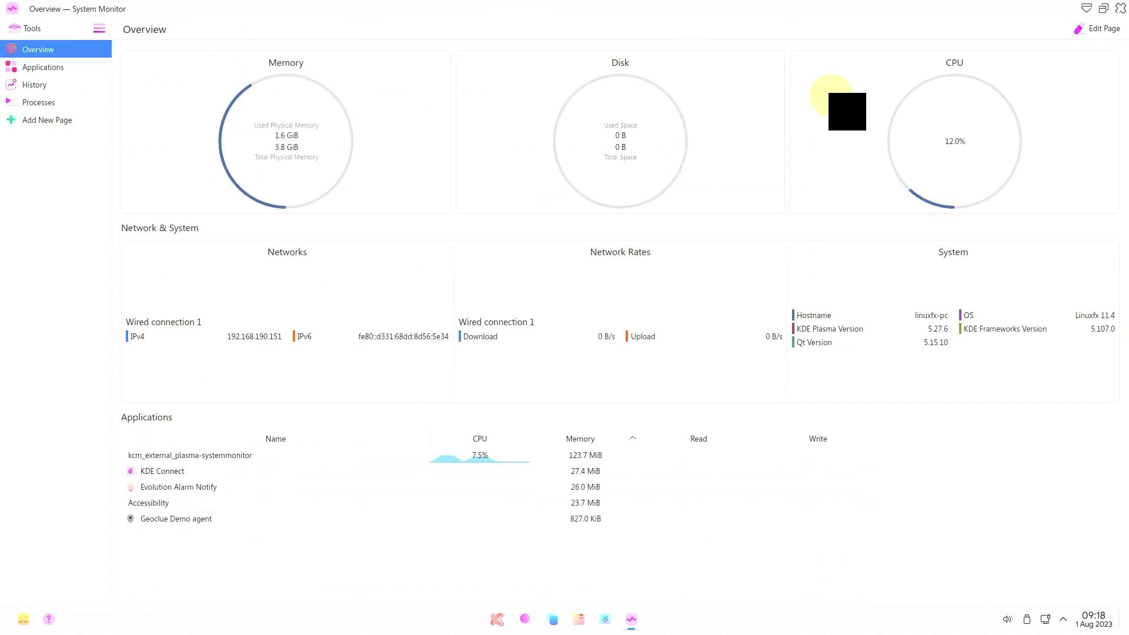
left_click(1102, 10)
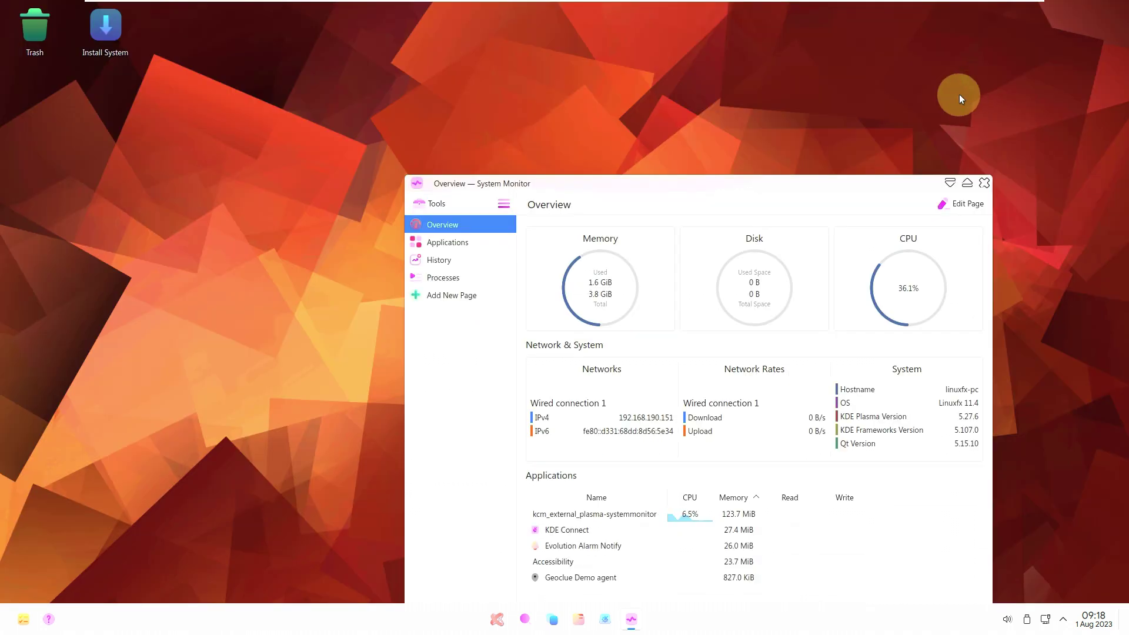
Move System Monitor to the top right, shrink it, and focus the desktop.
left_click_drag(688, 181, 822, 13)
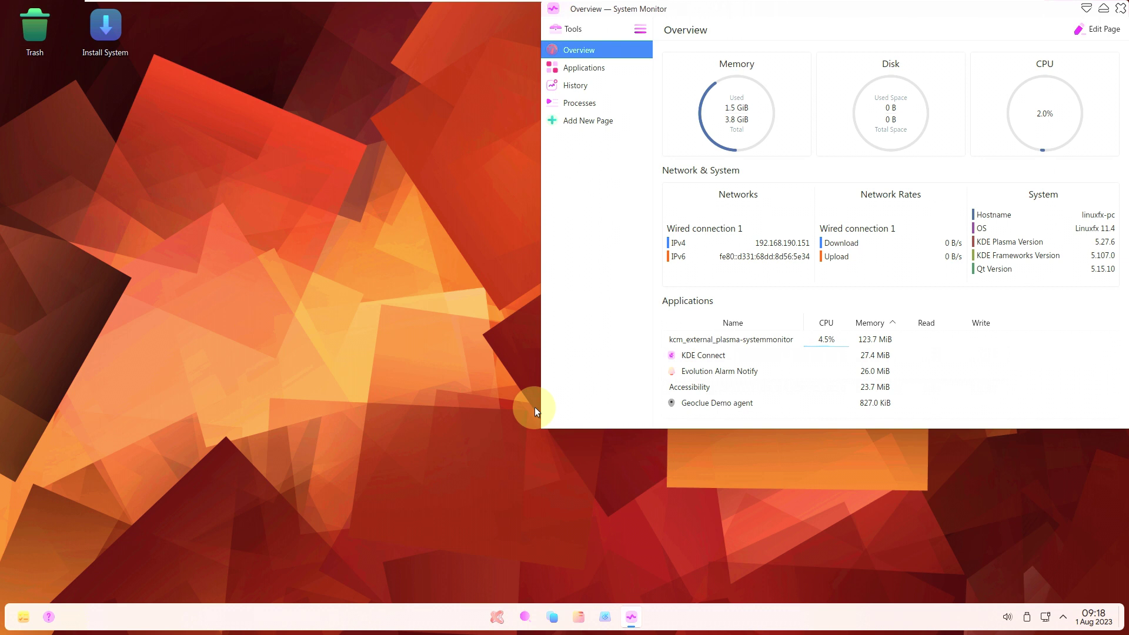
left_click_drag(546, 426, 821, 223)
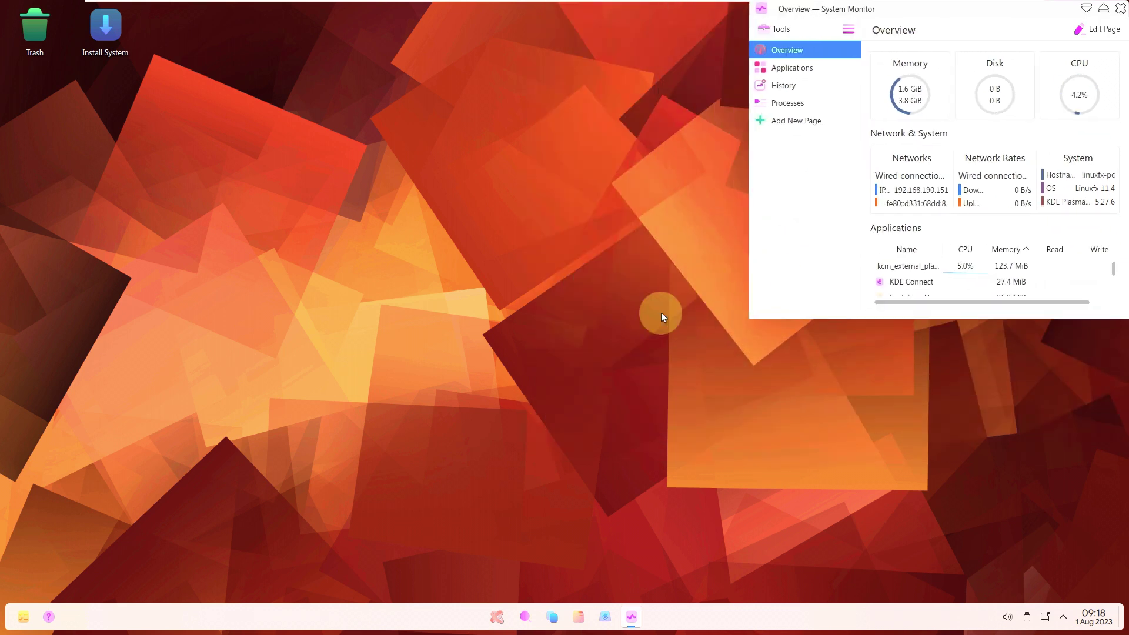
left_click(581, 333)
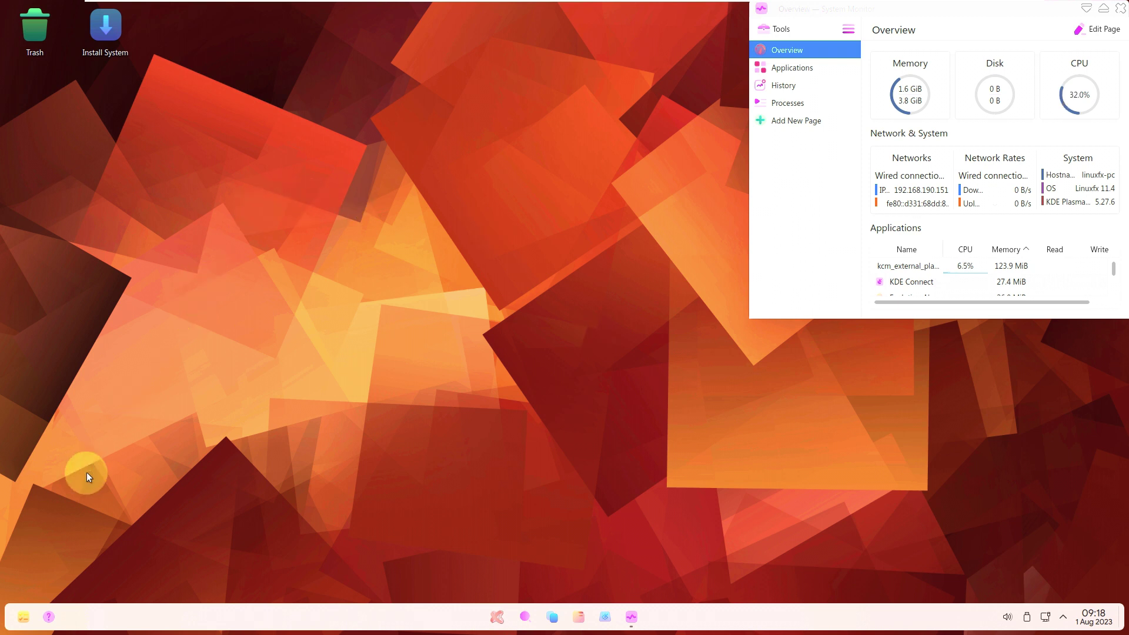
Launch Google Chrome from the launcher's All apps list.
left_click(497, 616)
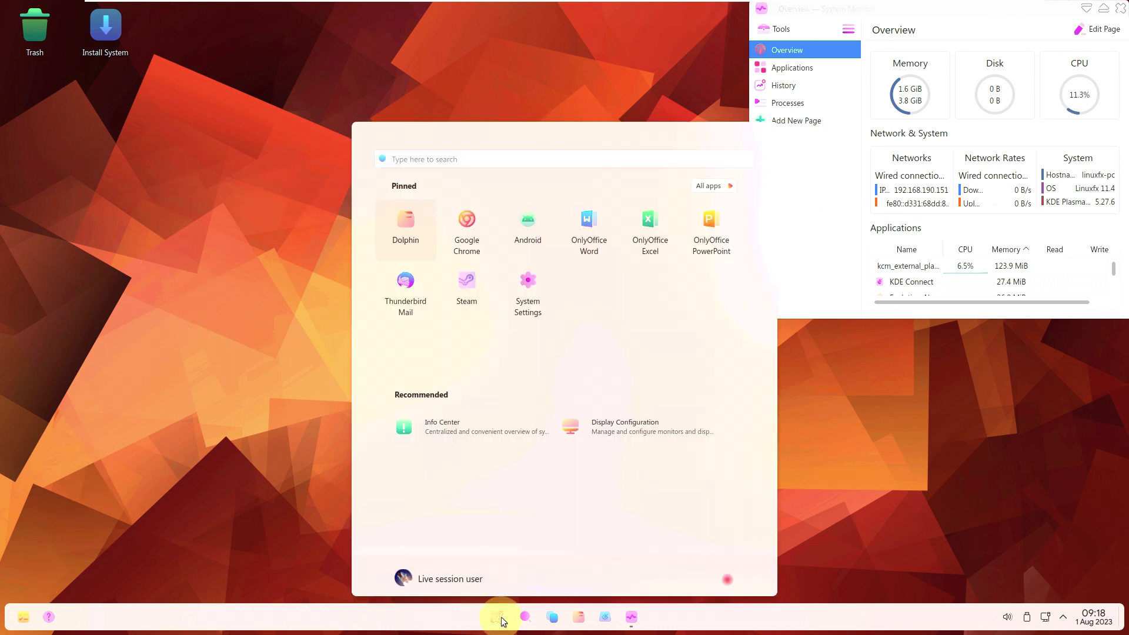
left_click(708, 186)
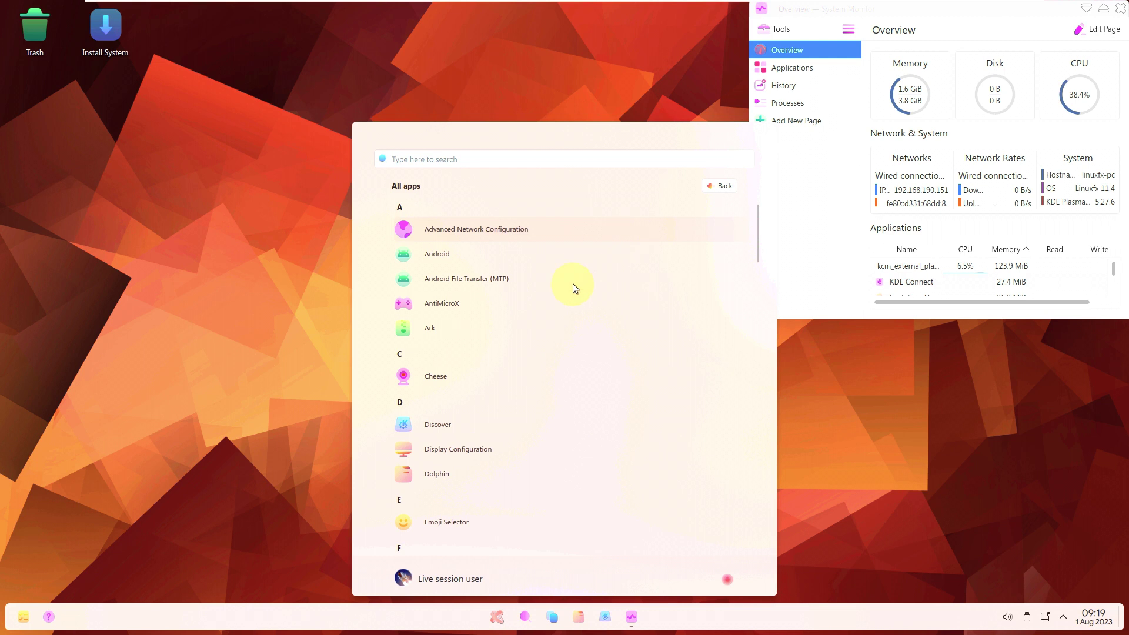
scroll(491, 404, "down", 3)
scroll(492, 404, "down", 3)
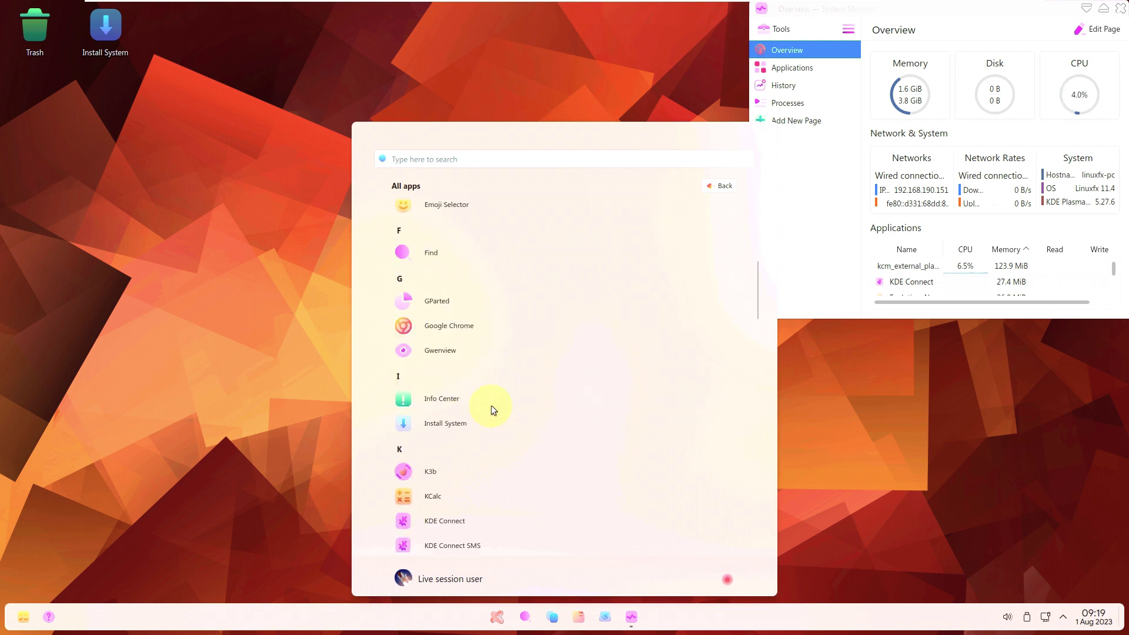
left_click(486, 321)
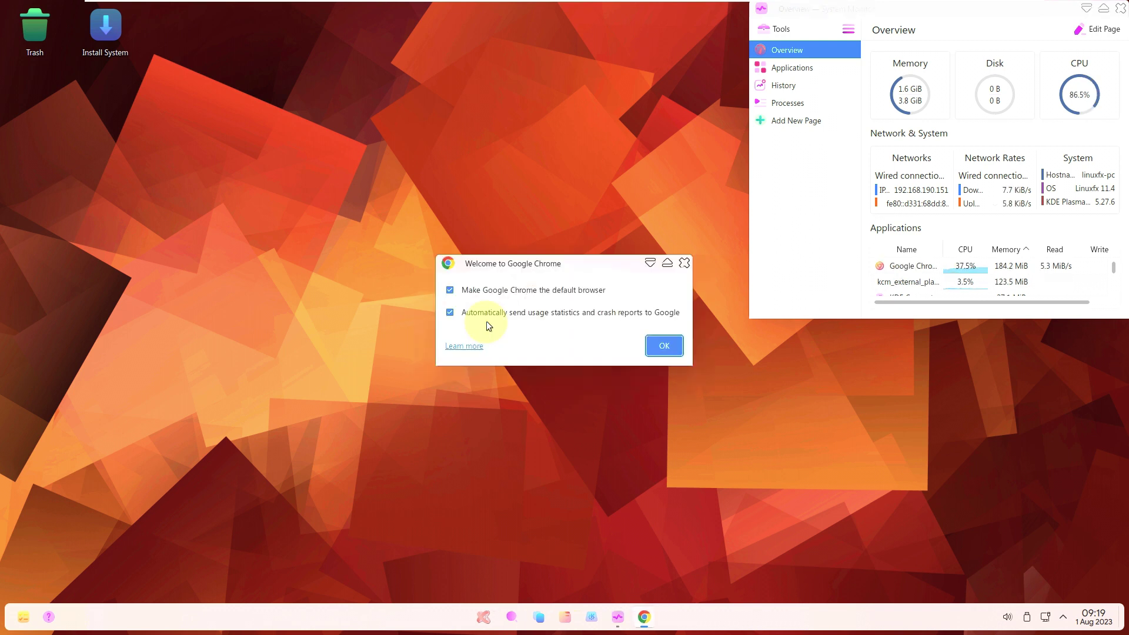
Decline default-browser and crash-report options in Chrome's welcome dialog.
left_click(492, 290)
left_click(499, 312)
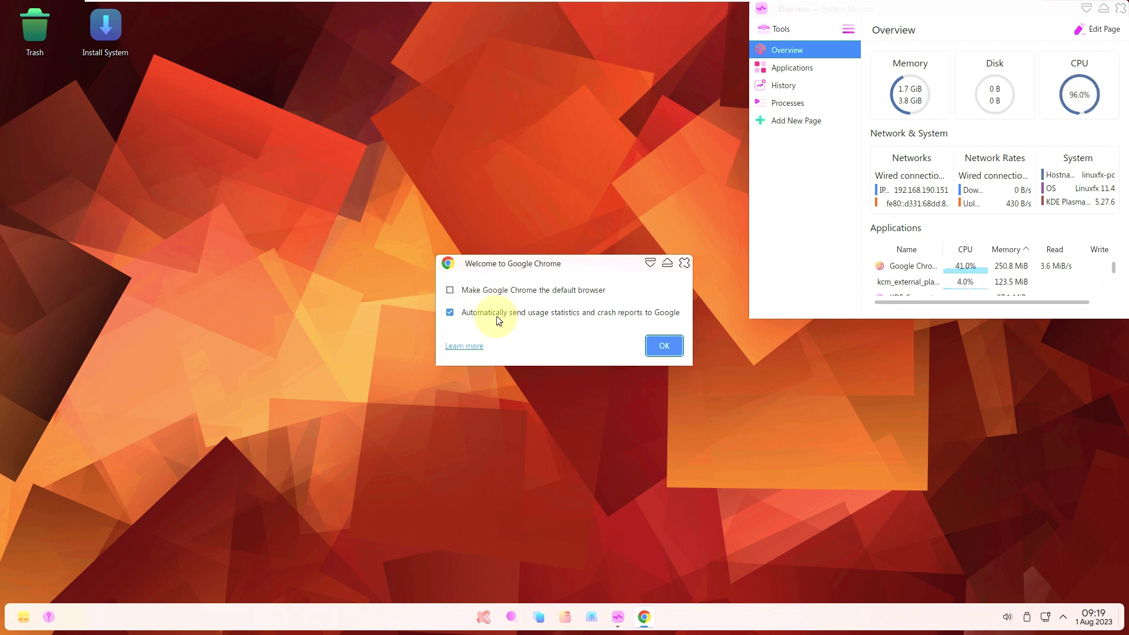
left_click(665, 346)
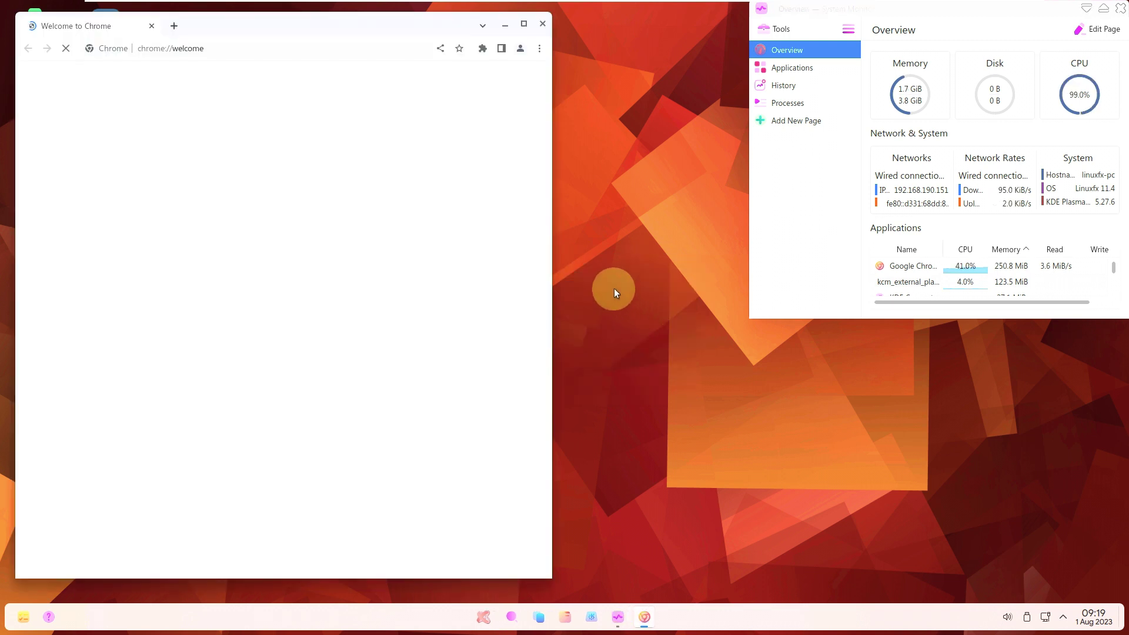
Check the Chrome version 115.0.5790.110 in About Google Chrome, then close that tab.
left_click(539, 48)
mouse_move(467, 279)
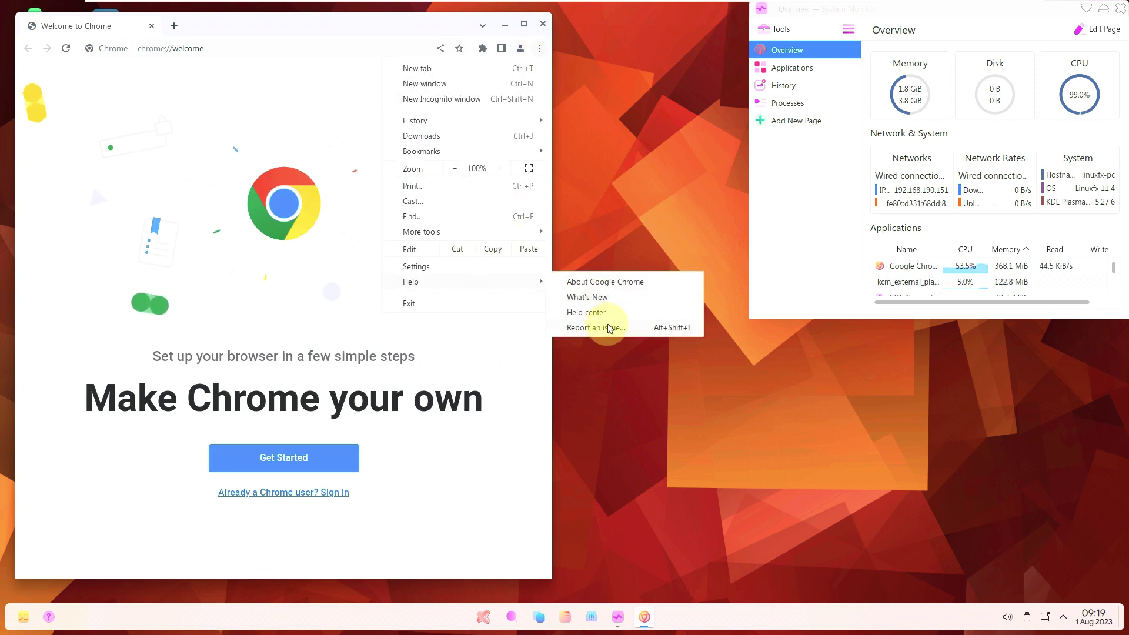
left_click(595, 283)
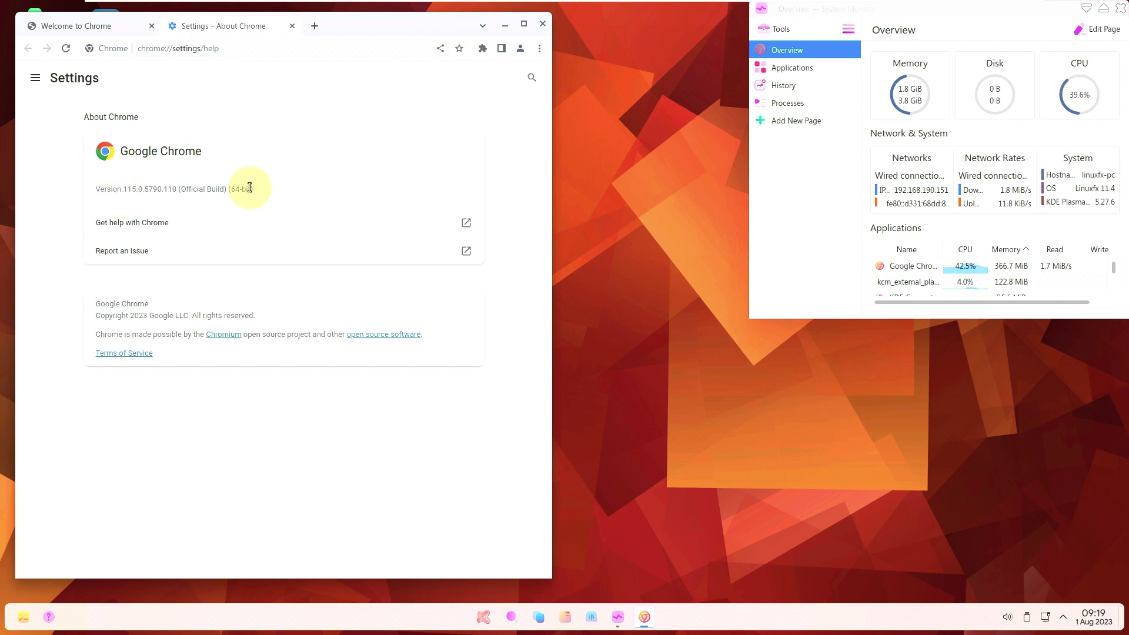
triple_click(208, 187)
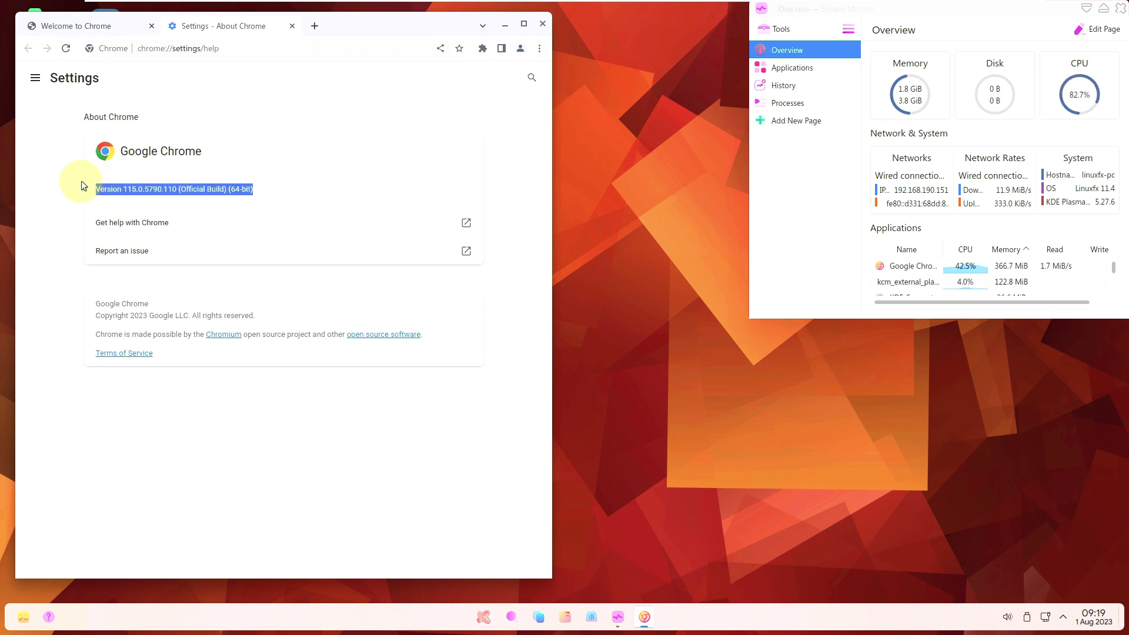
left_click(292, 27)
left_click(291, 41)
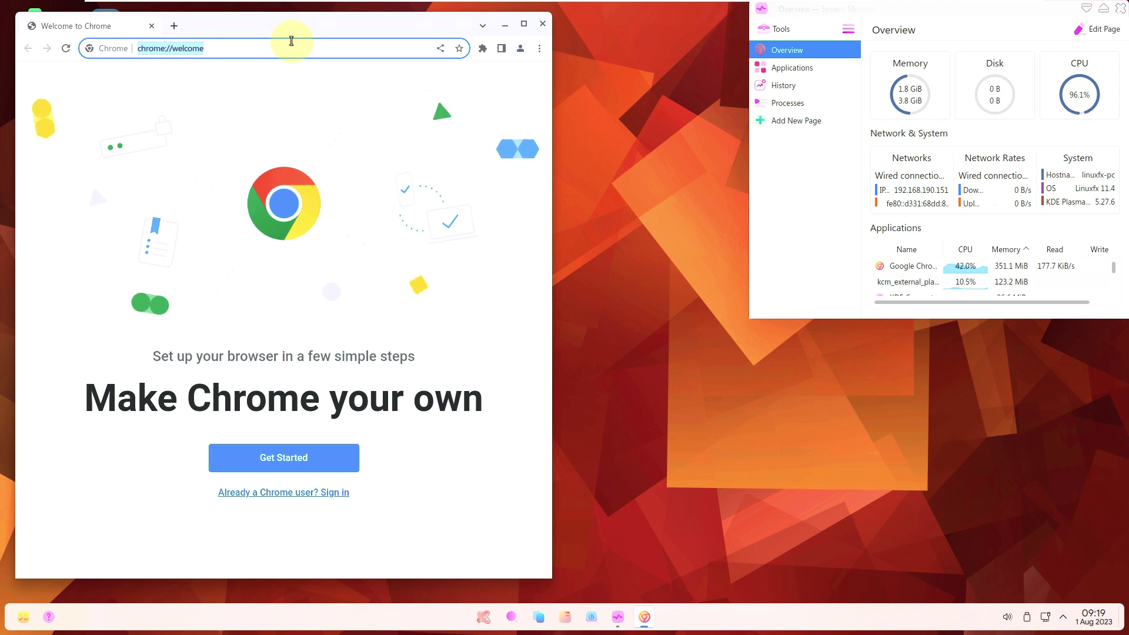
Search Google for 'linuxfx' in English and open the linuxfx.org result.
key("BackSpace")
type("linuxfx")
key("Return")
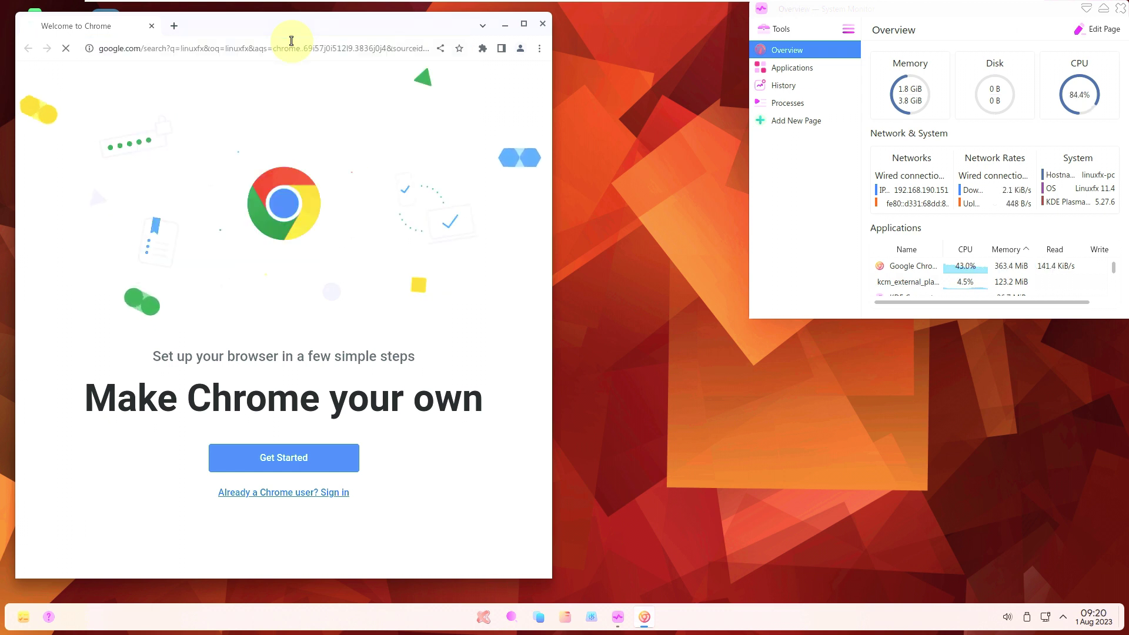
left_click(354, 494)
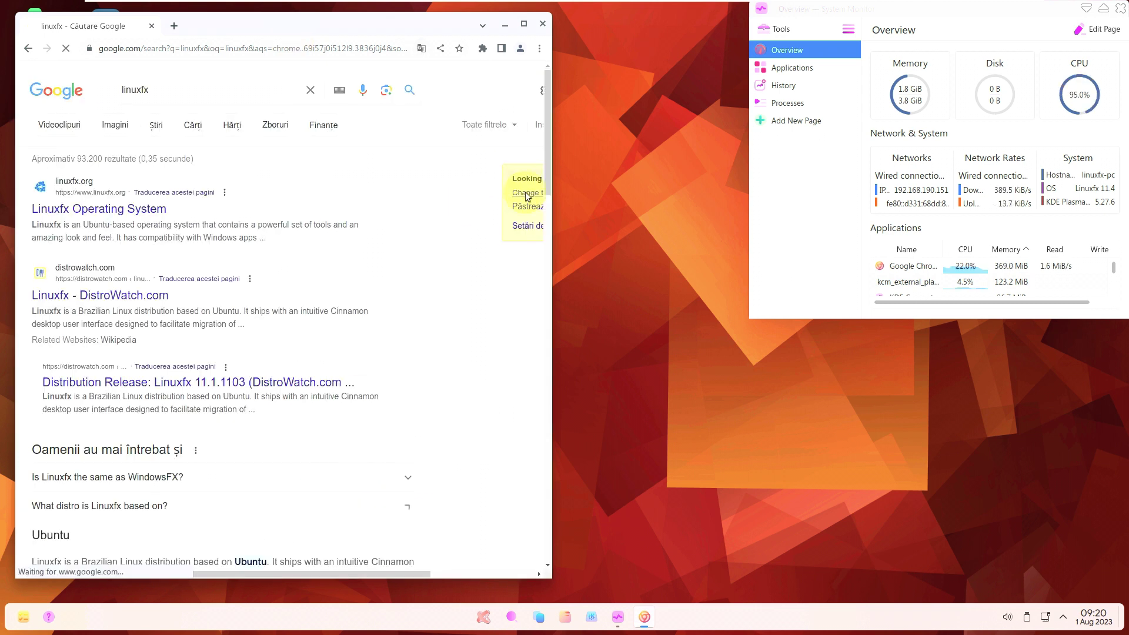
left_click(524, 195)
left_click(143, 219)
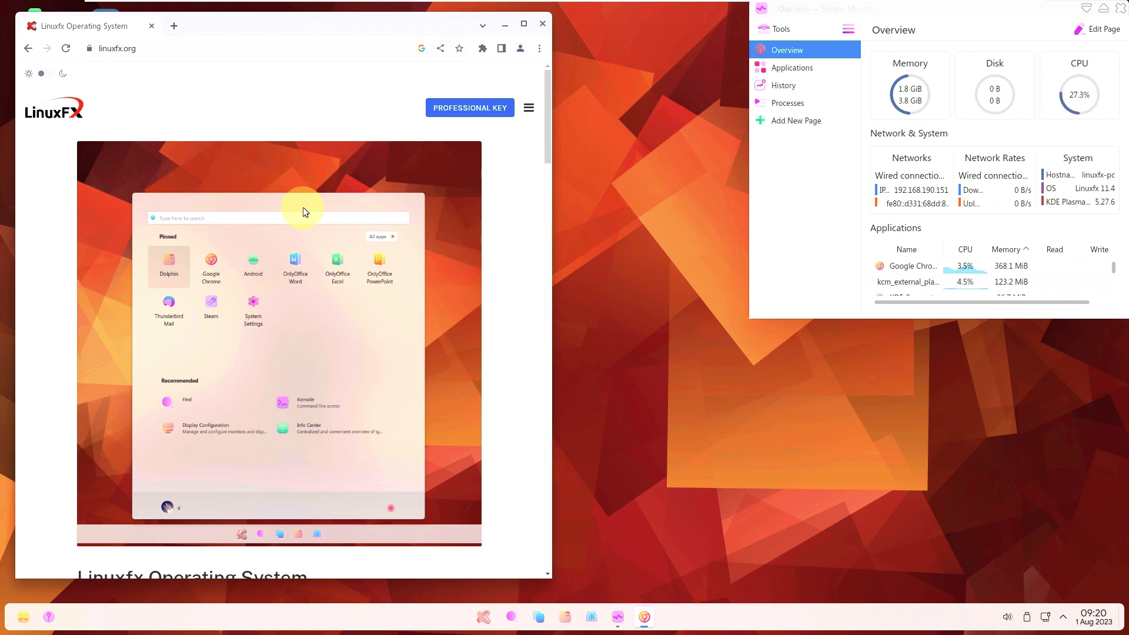
Scroll the linuxfx.org homepage and widen the Chrome window.
scroll(338, 239, "down", 6)
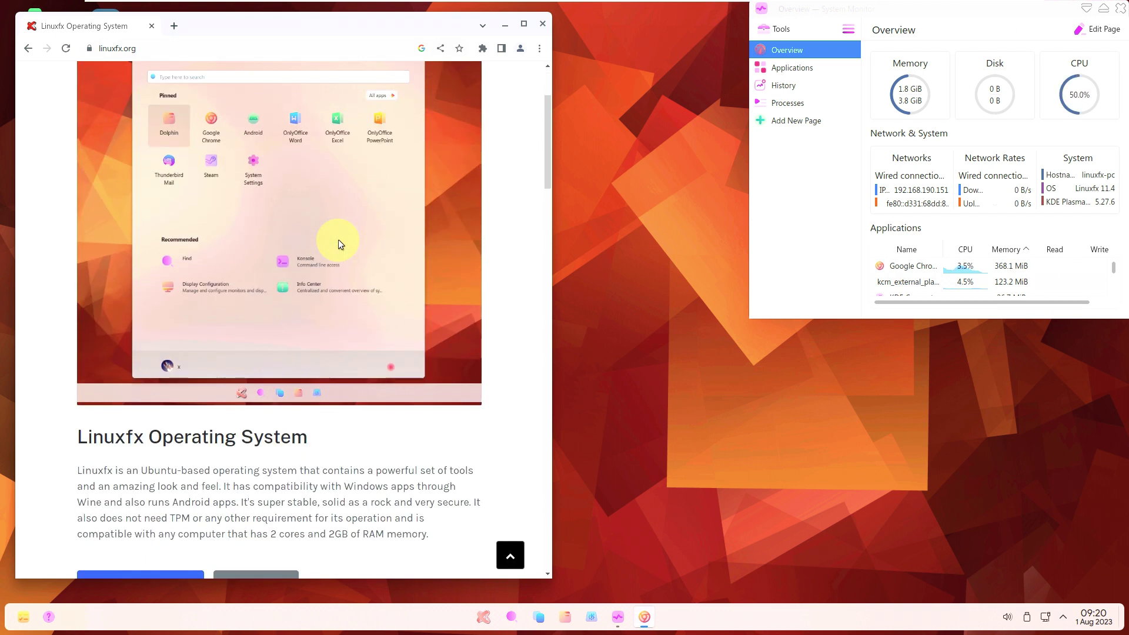
scroll(165, 364, "down", 8)
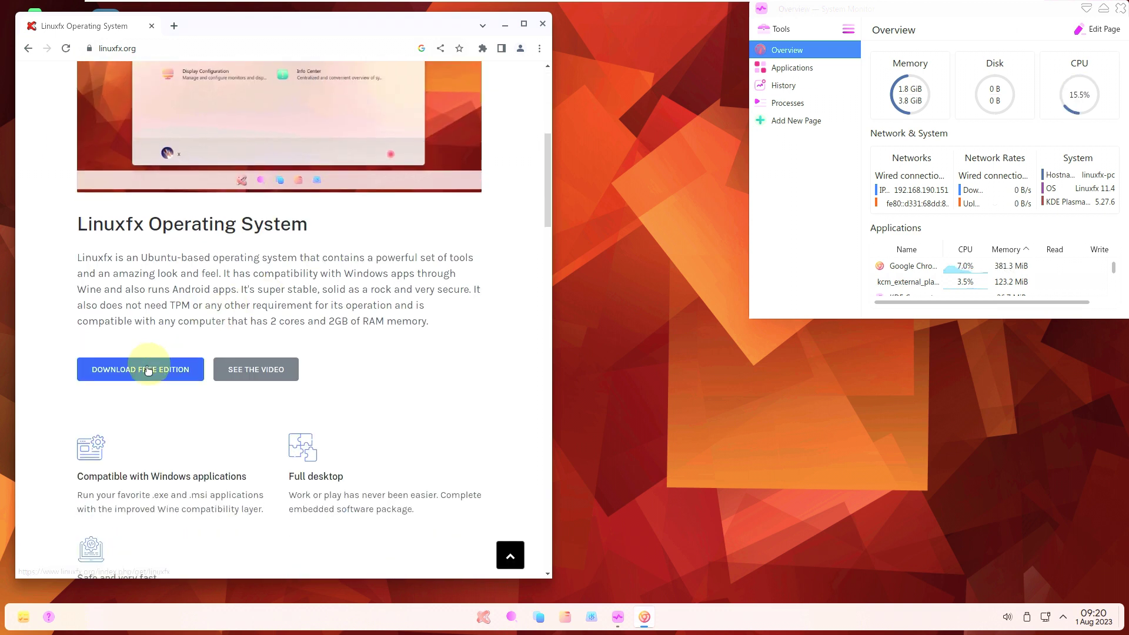
scroll(150, 362, "down", 8)
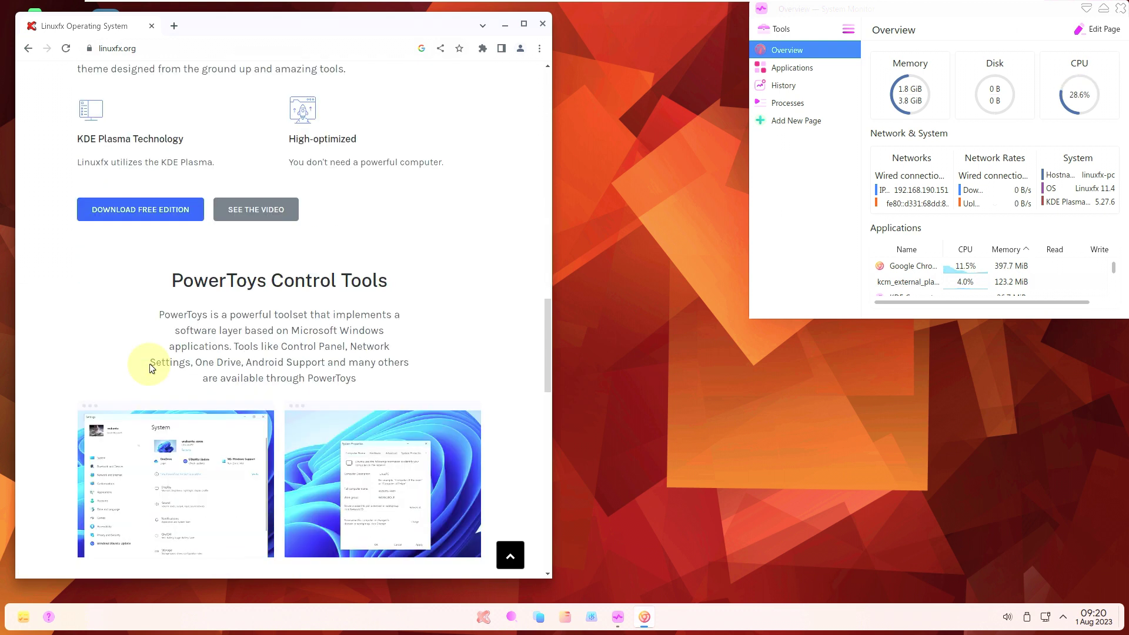
scroll(151, 360, "up", 2)
left_click_drag(554, 265, 734, 268)
Browse the feature sections and open the DOWNLOAD FREE EDITION page.
scroll(432, 282, "up", 15)
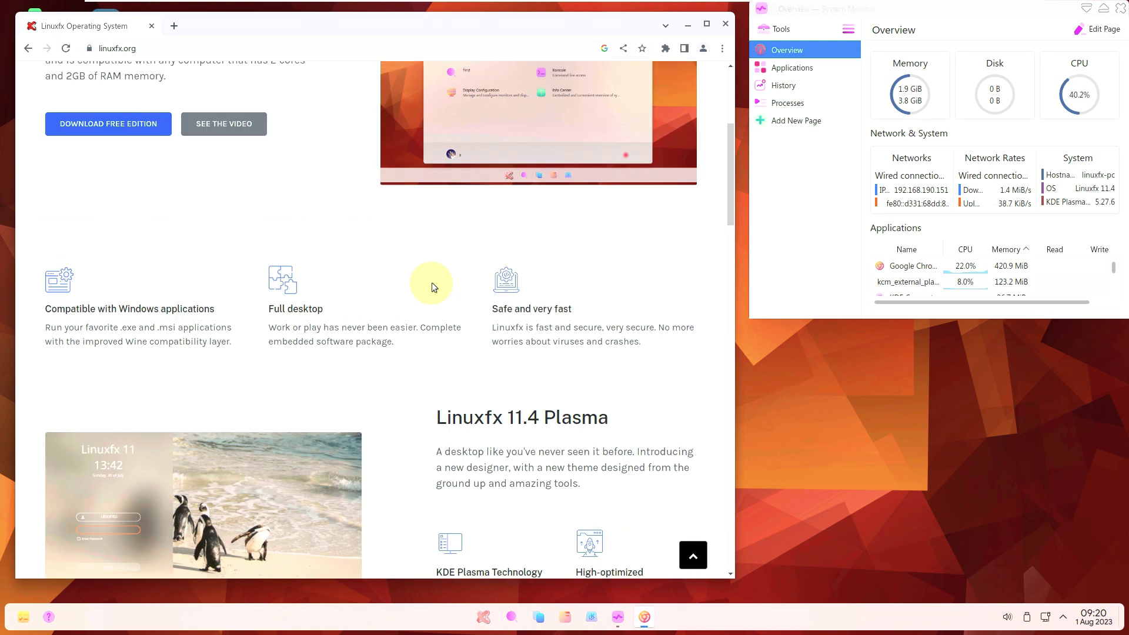
scroll(334, 434, "down", 8)
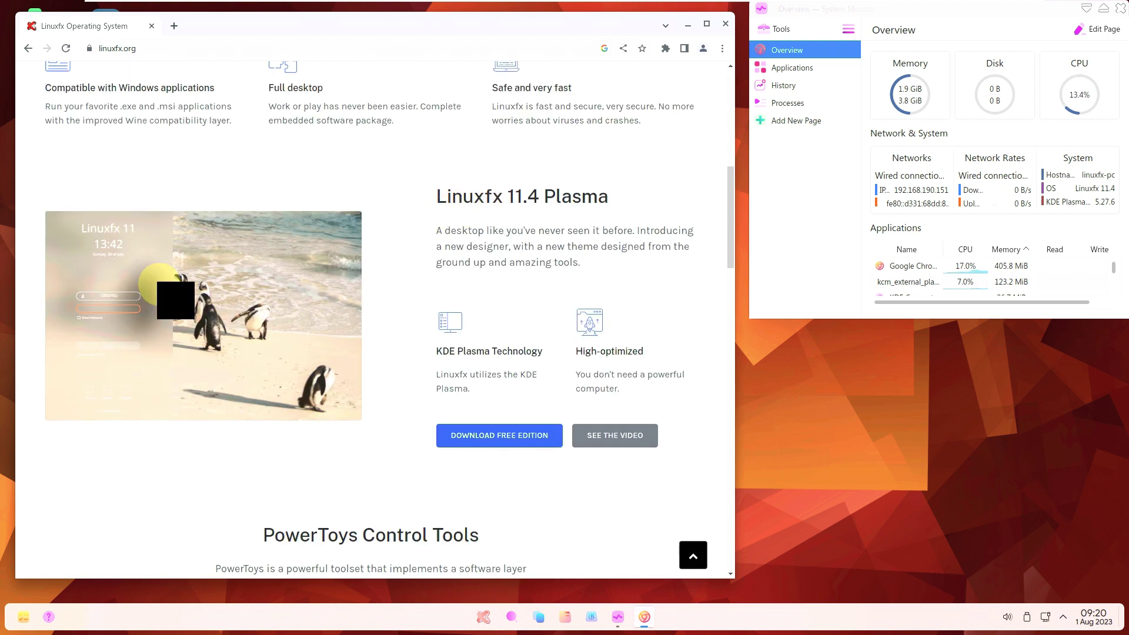
scroll(229, 292, "down", 8)
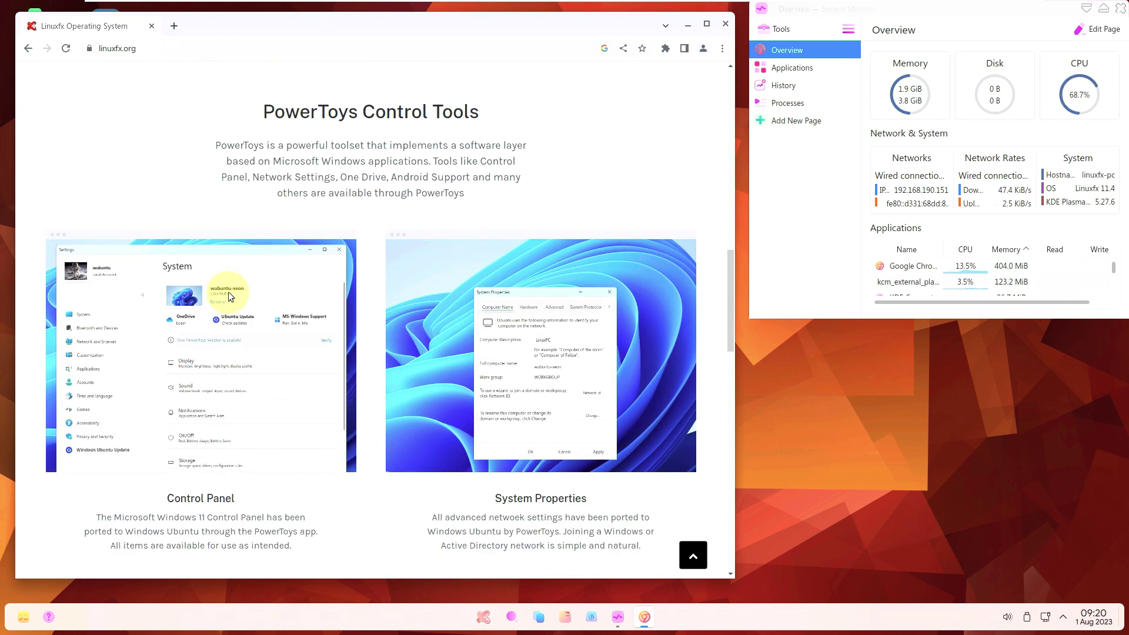
scroll(228, 291, "down", 12)
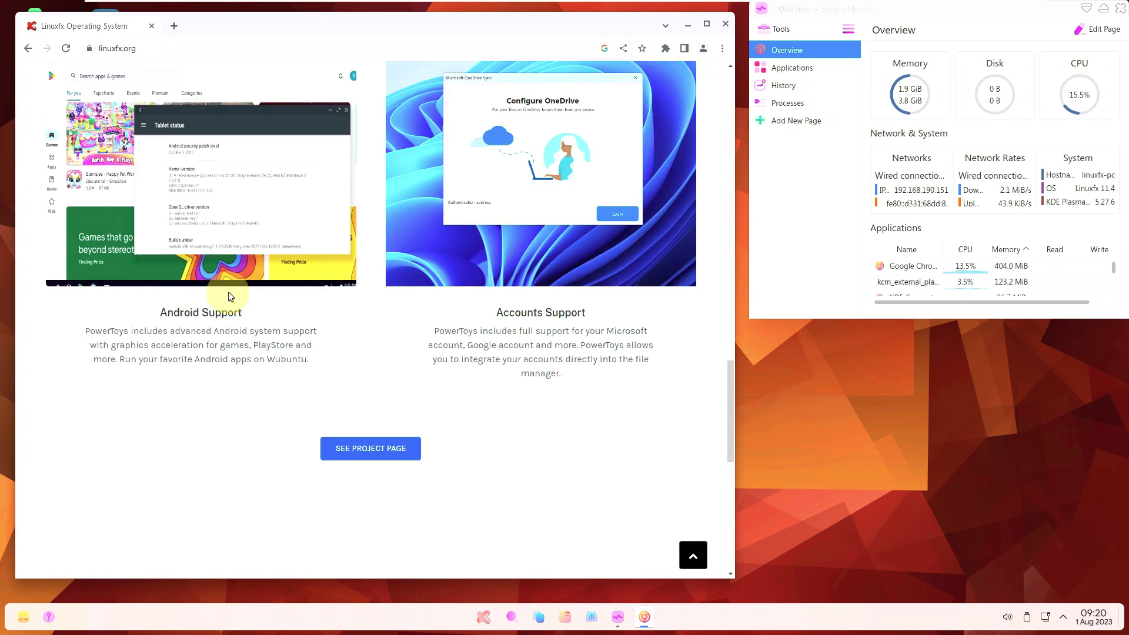
scroll(350, 183, "up", 18)
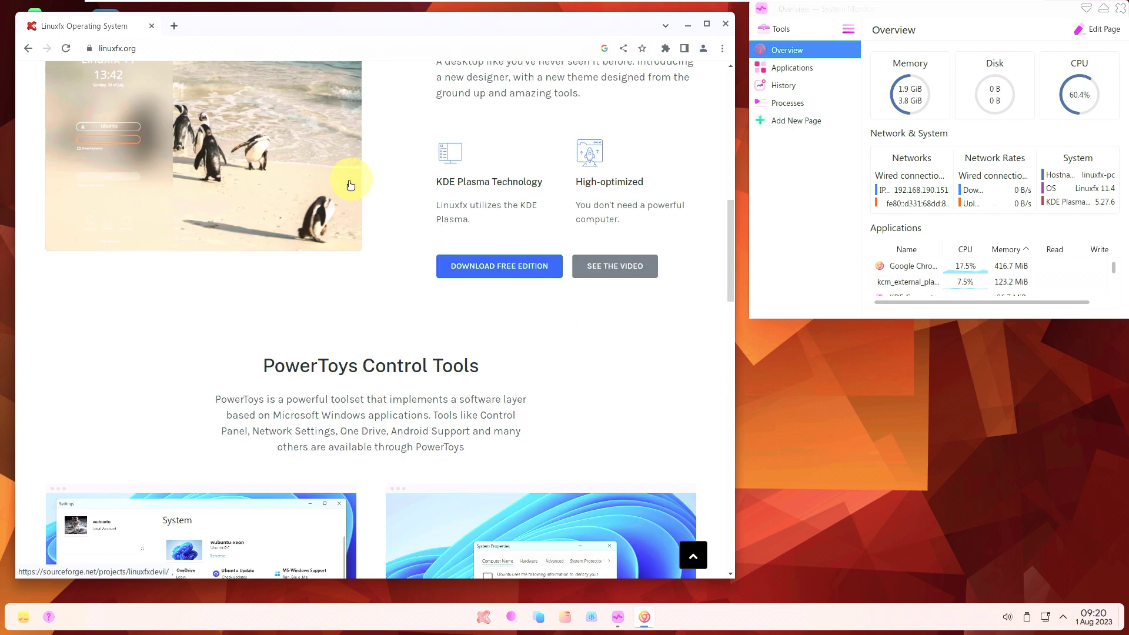
left_click(484, 435)
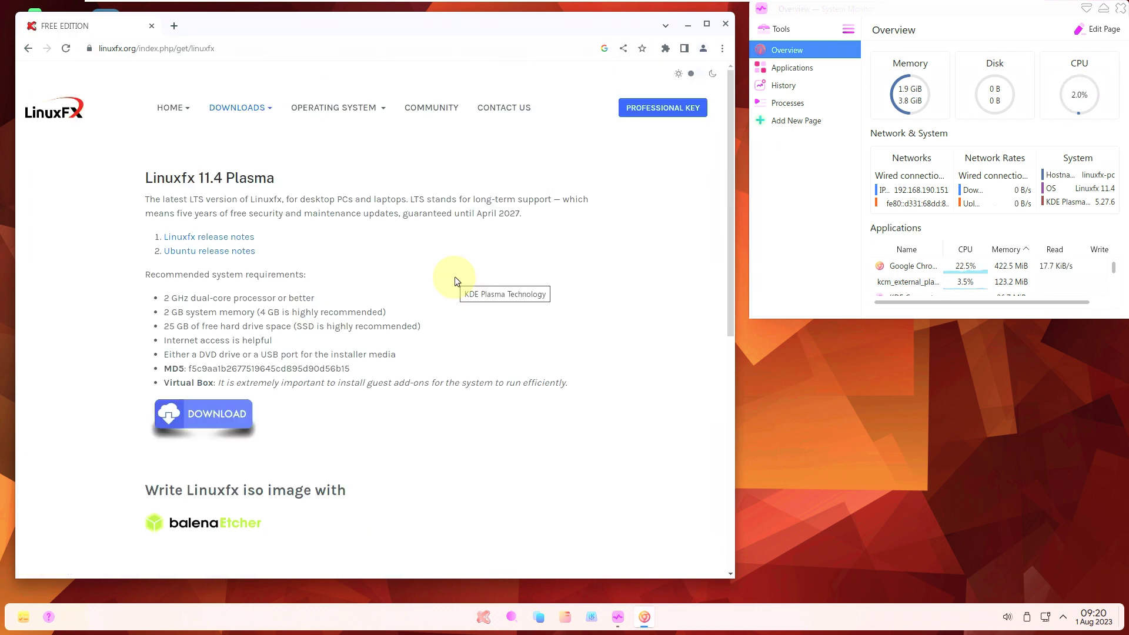
Start and cancel the linuxfx-11.4.0-plasma-powertoys-13.5.iso download, then return to the linuxfx.org homepage top.
left_click(232, 432)
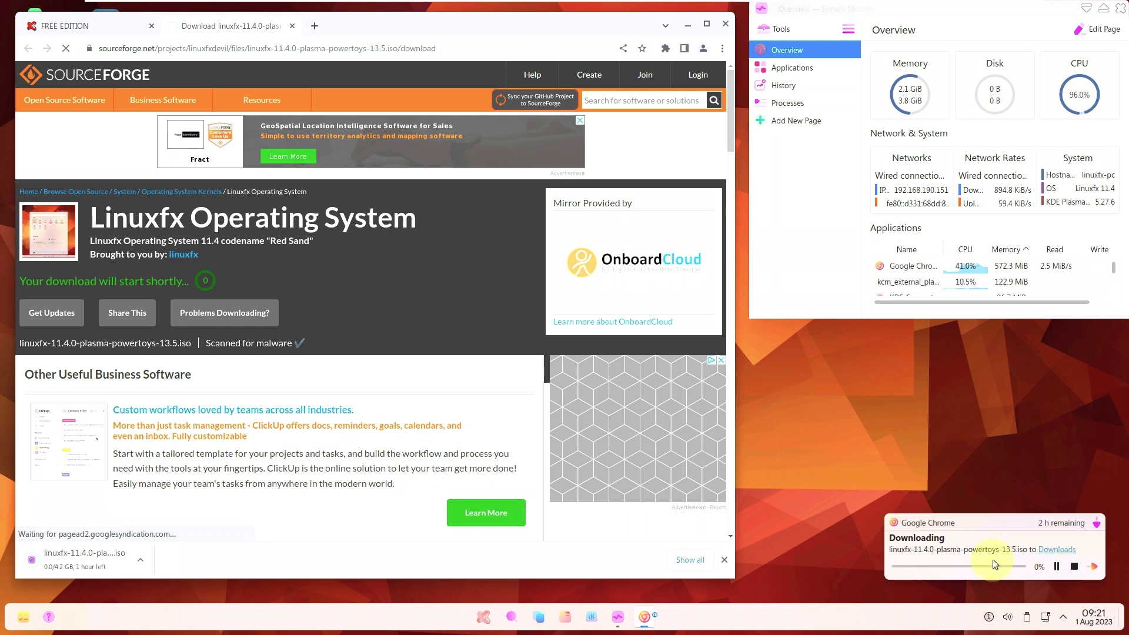
left_click(1073, 566)
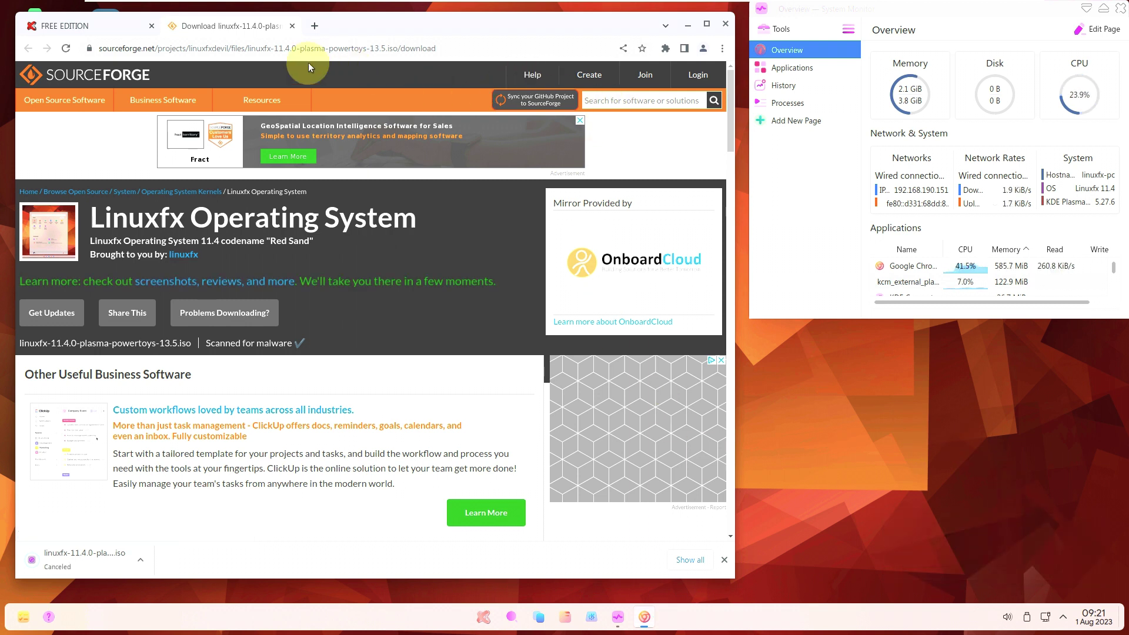
left_click(292, 26)
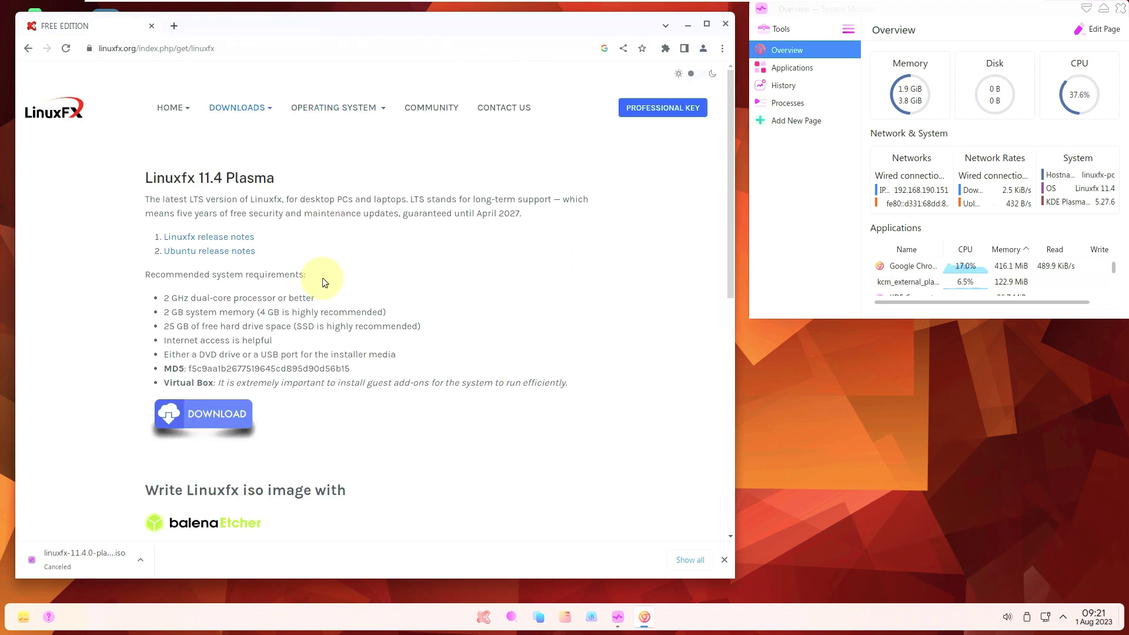
left_click(28, 48)
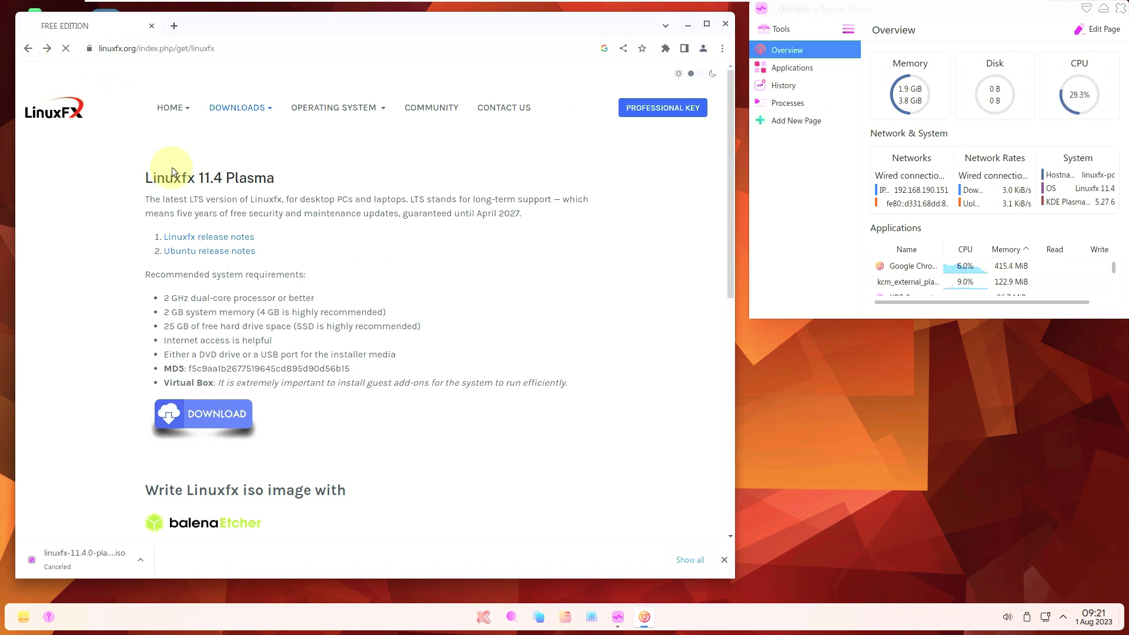
scroll(214, 212, "up", 8)
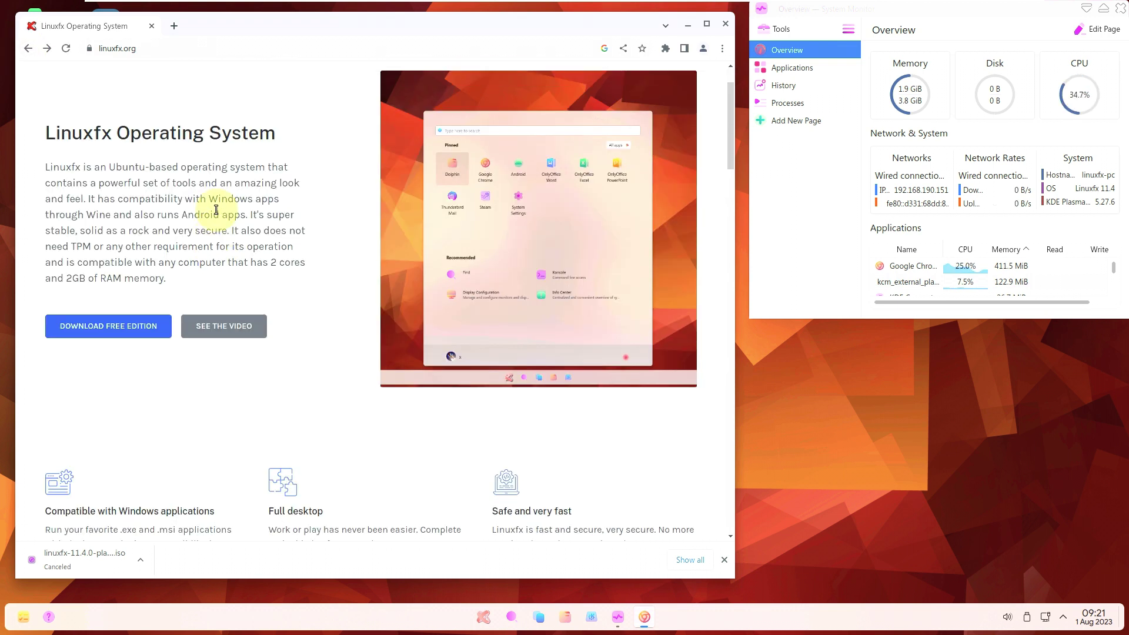
scroll(217, 210, "up", 1)
Close Chrome and view the tray calendar and status and notifications overview.
left_click(725, 23)
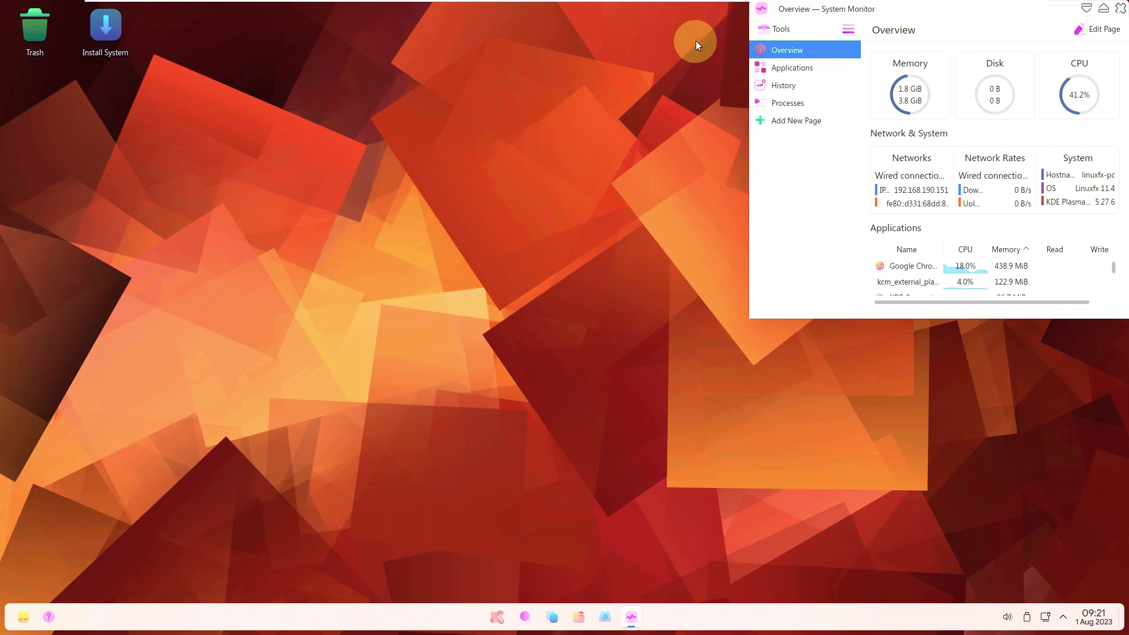
left_click(1091, 624)
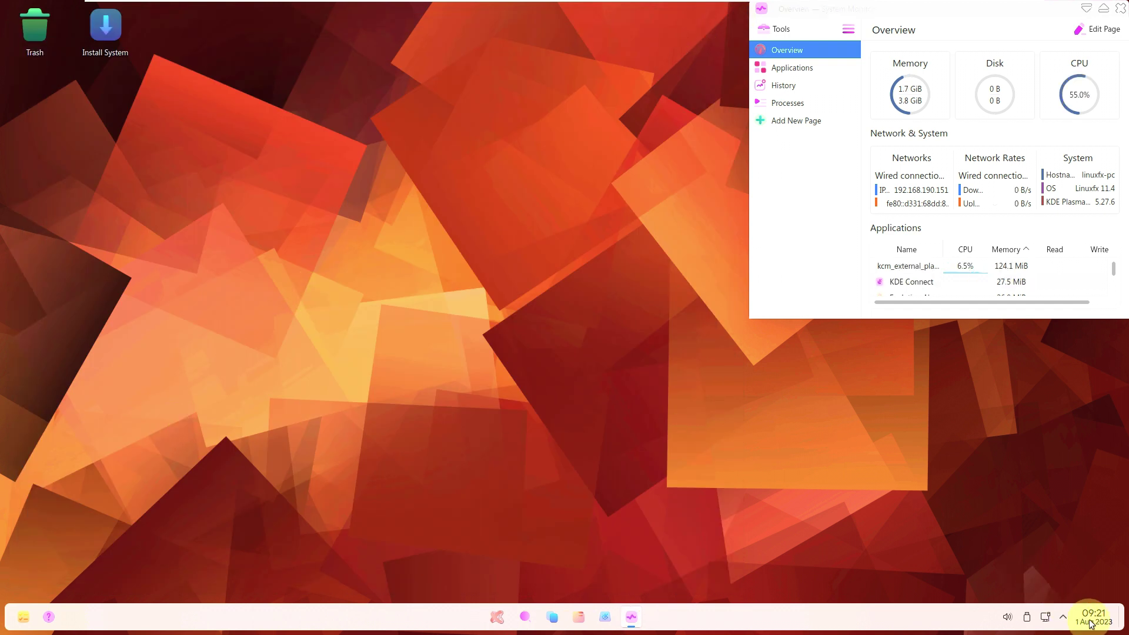
left_click(1091, 624)
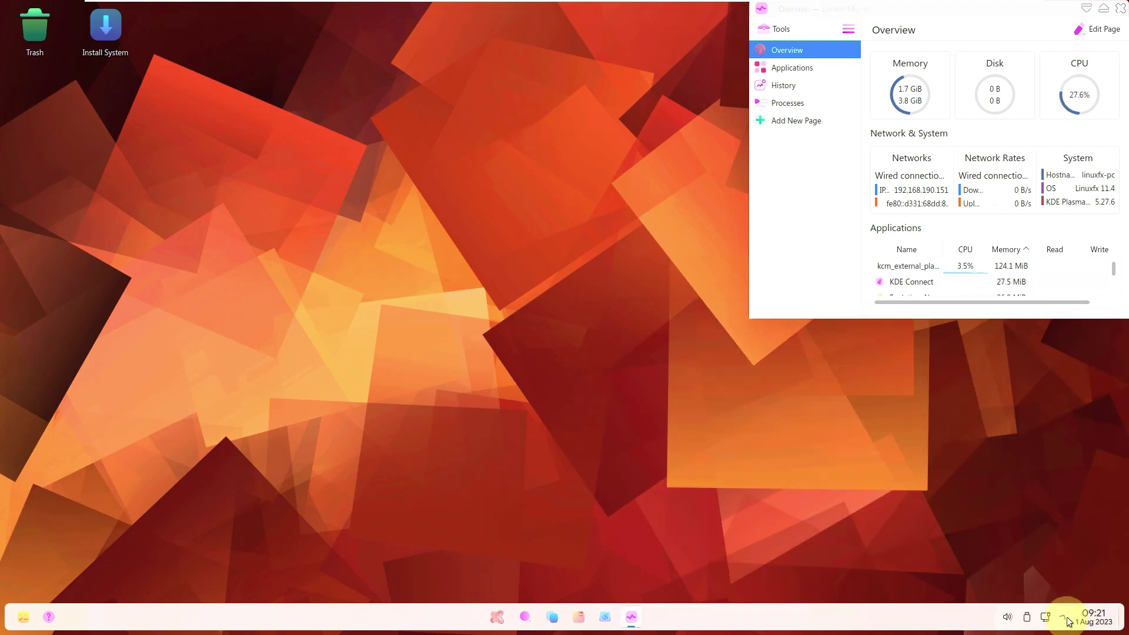
left_click(1064, 617)
Check the network, disks and devices, and audio volume popups, including per-application volumes.
left_click(1064, 618)
left_click(1045, 617)
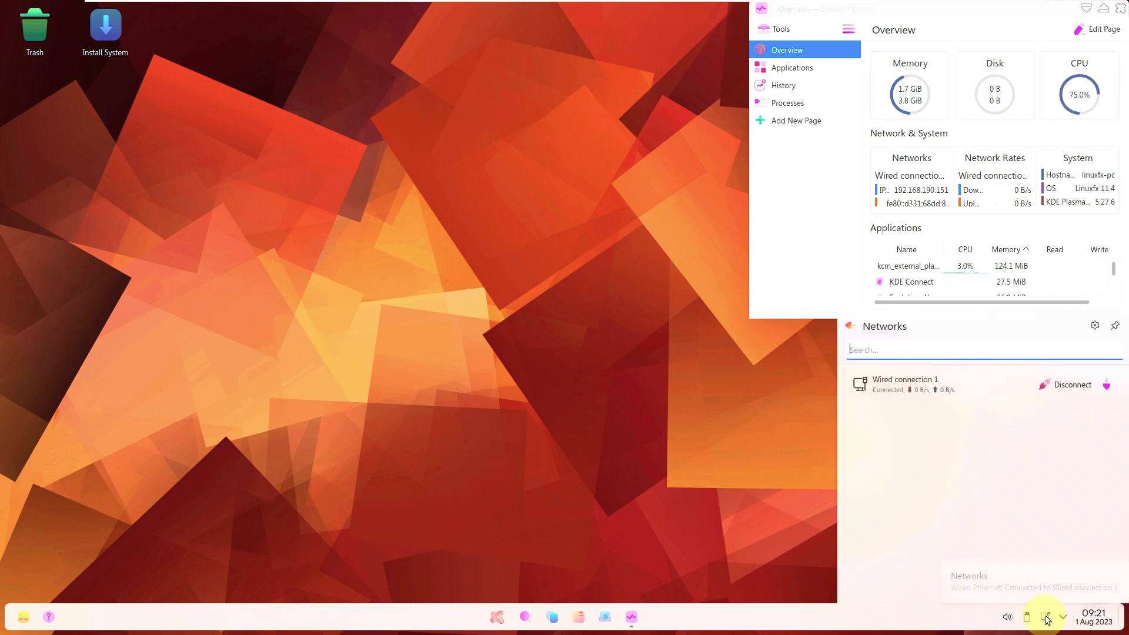
left_click(1045, 616)
left_click(1029, 618)
left_click(1027, 617)
left_click(1008, 617)
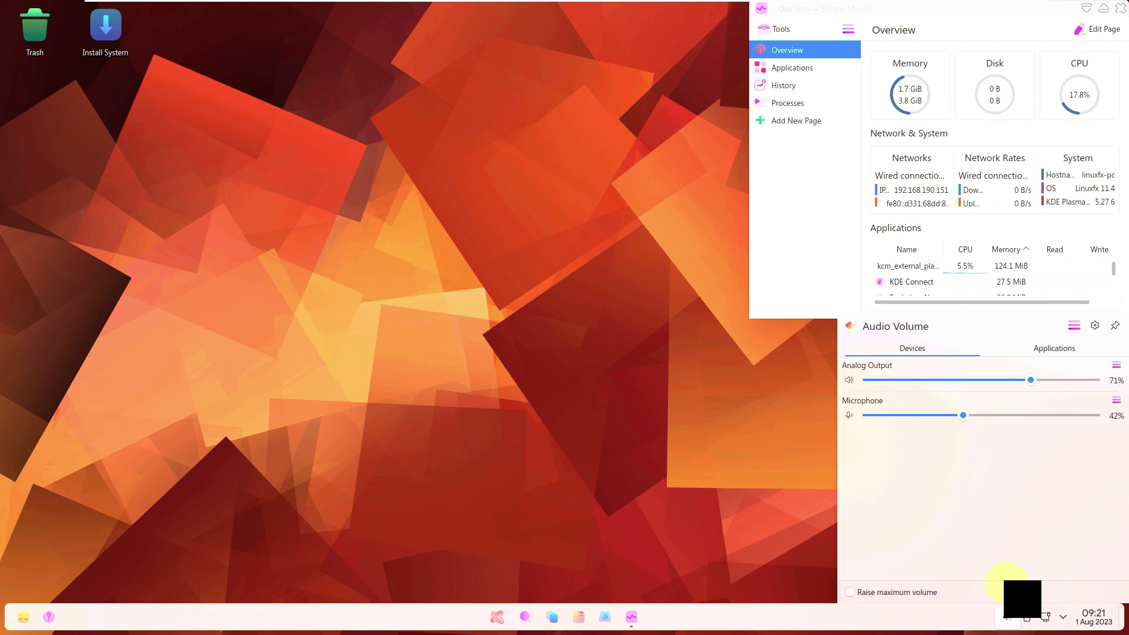
left_click(1032, 351)
left_click(509, 313)
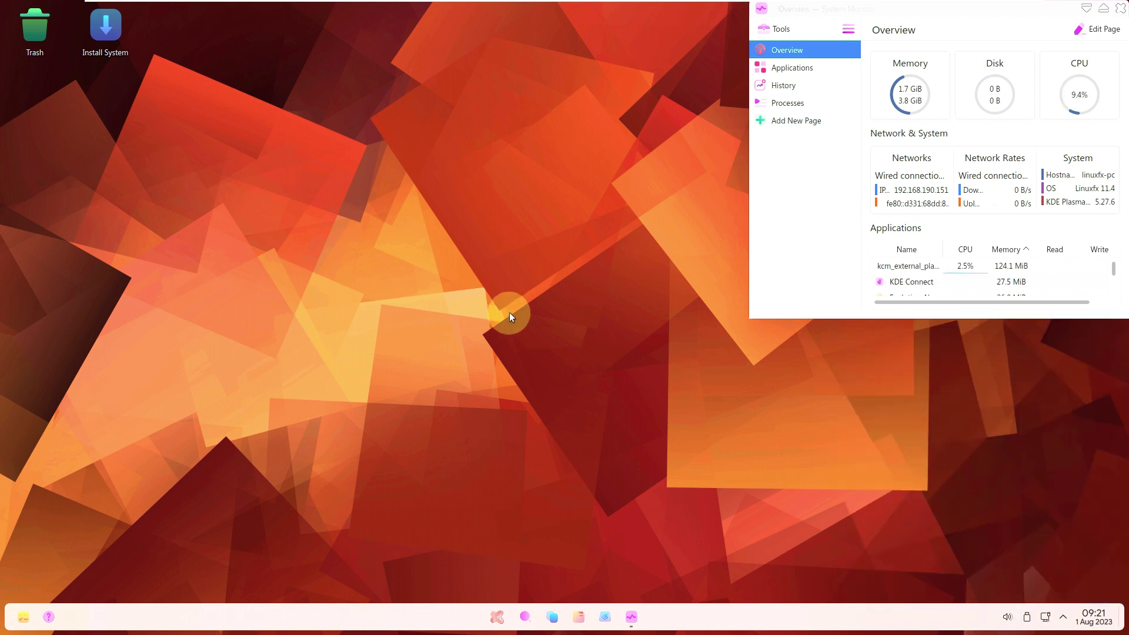
Launch Konsole from the application launcher by searching 'ko'.
key("super")
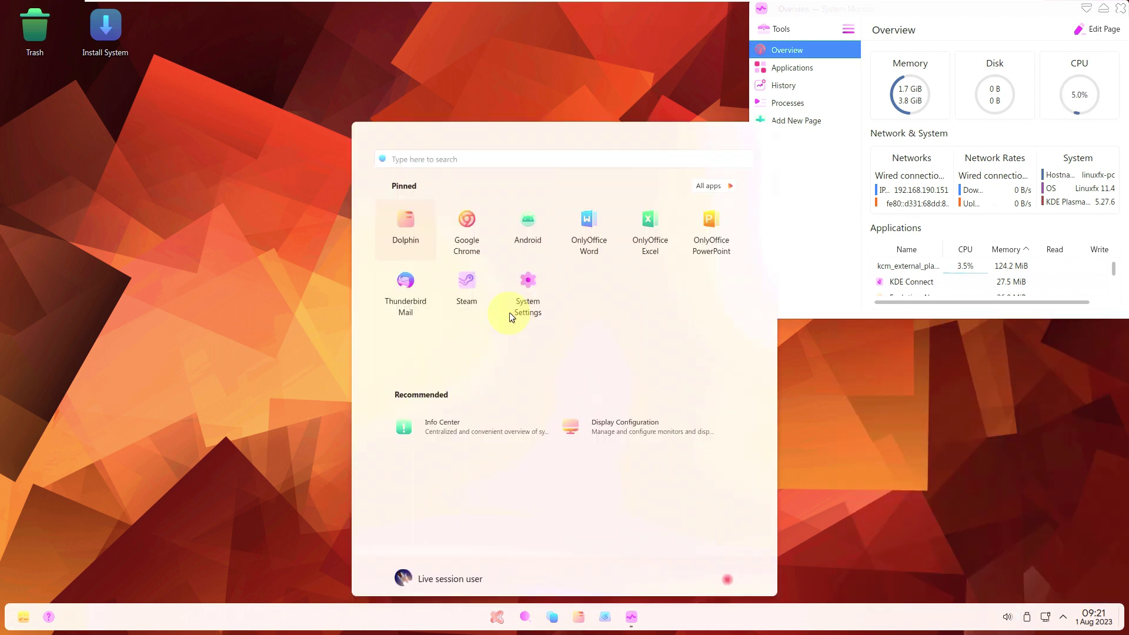
type("ko")
left_click(497, 211)
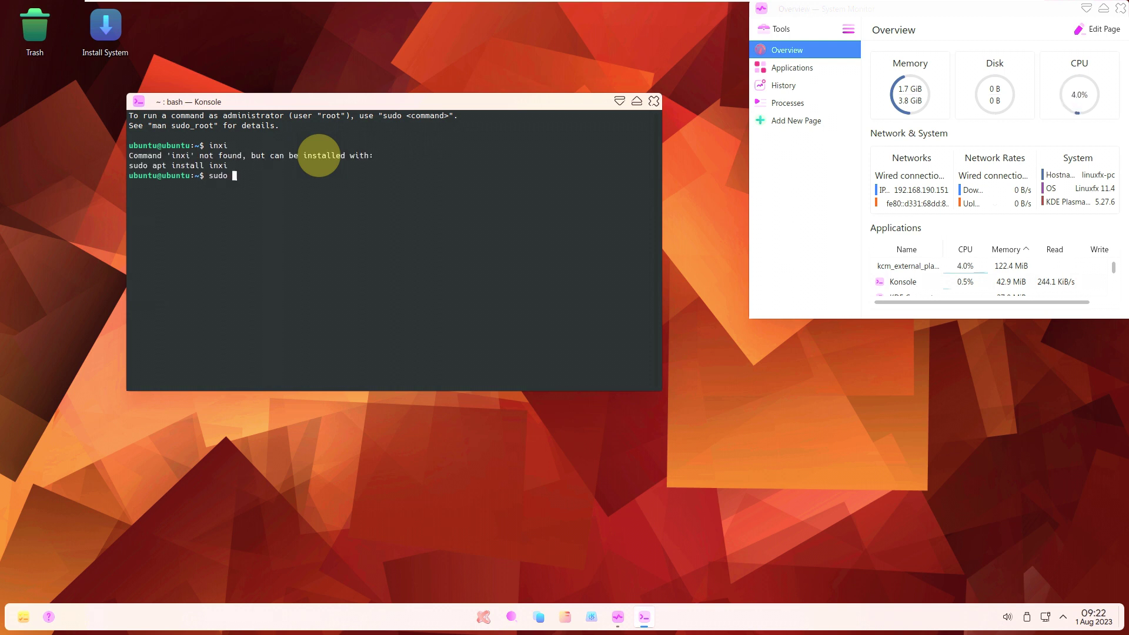
Run 'sudo apt install inxi' and confirm installing inxi and its dependency with y.
type("stall inxi")
key("Return")
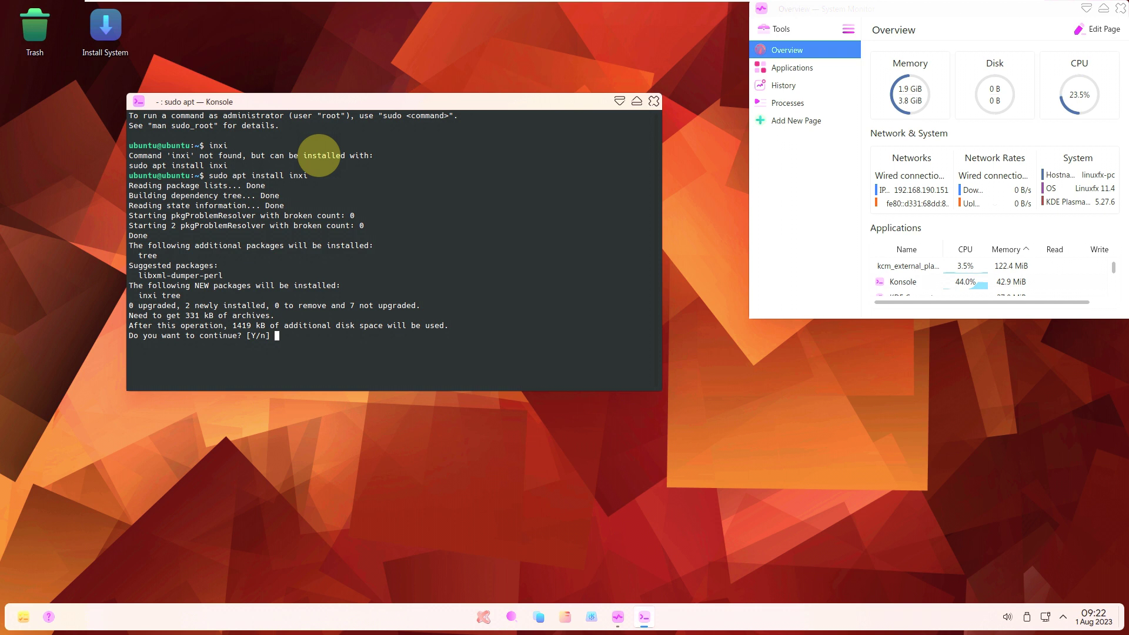
type("y")
key("Return")
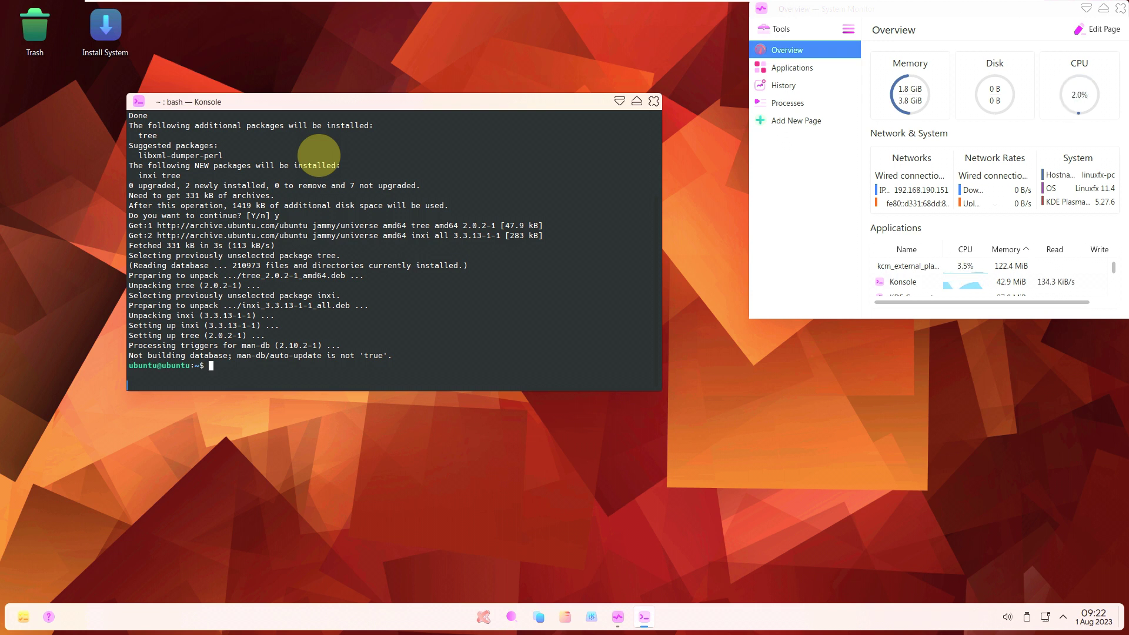
Run inxi -b, inxi -G and cat /etc/issue for system summary, graphics and release version.
type("inxi -b")
key("Return")
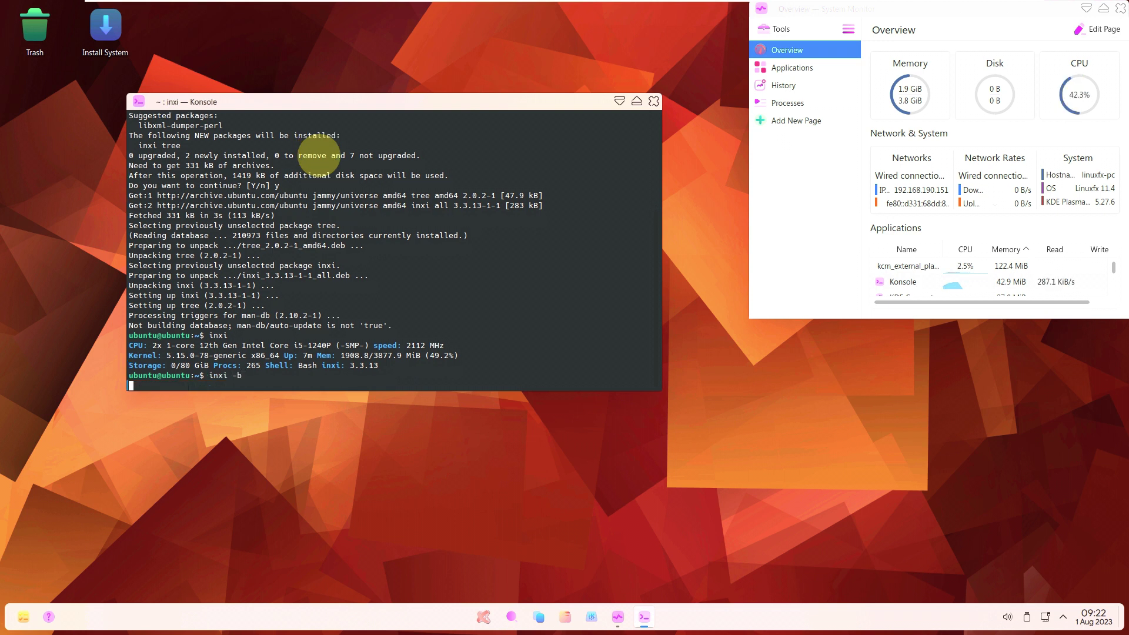
type("inxi -G")
key("Return")
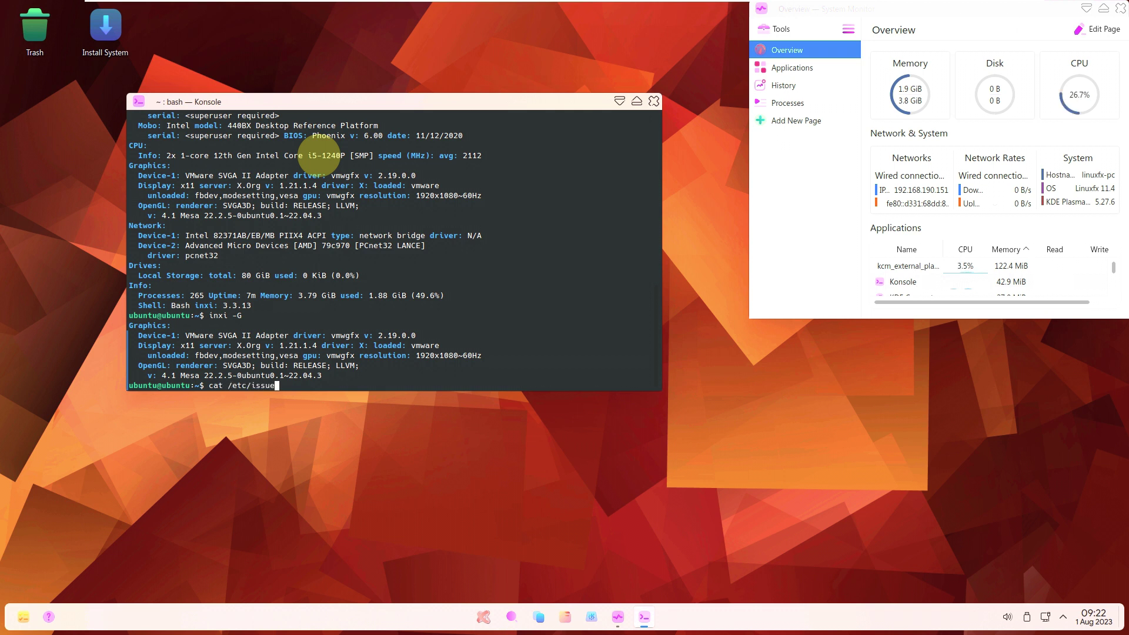
type("cat /etc/issue")
key("Return")
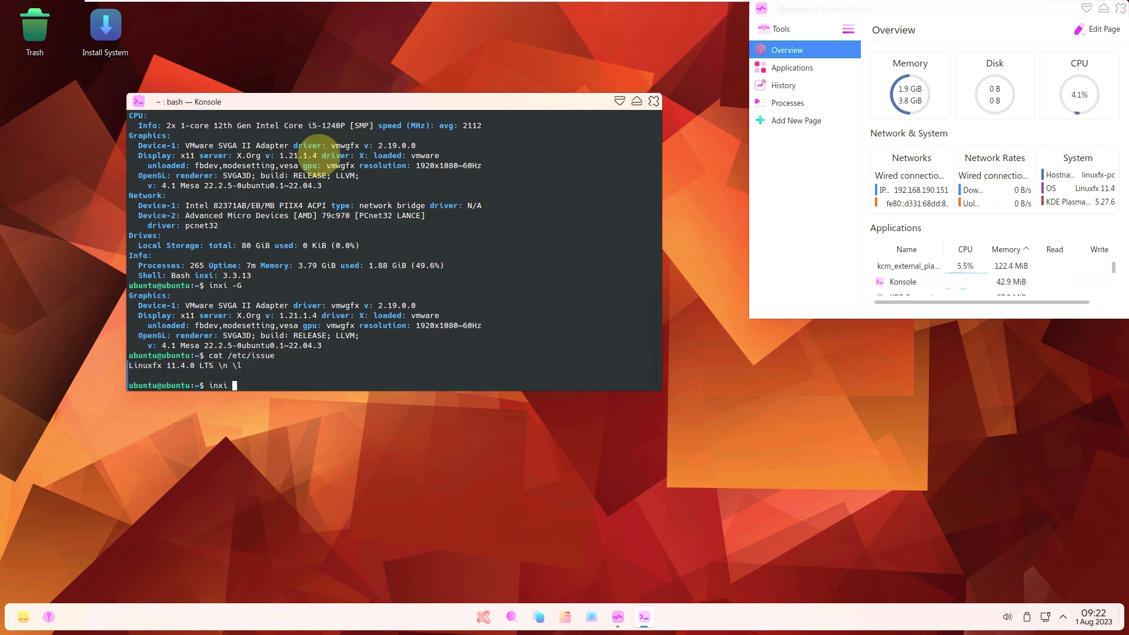
Run the verbose inxi -sv8 report and a neofetch system overview.
type("inxi -sv8")
key("Return")
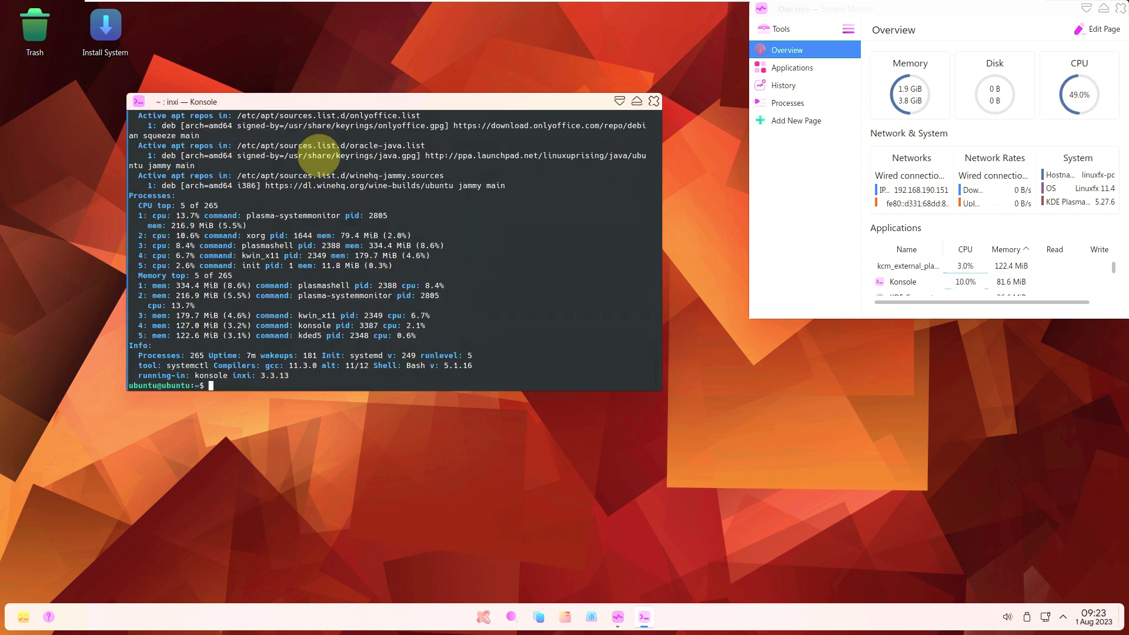
type("neofetch")
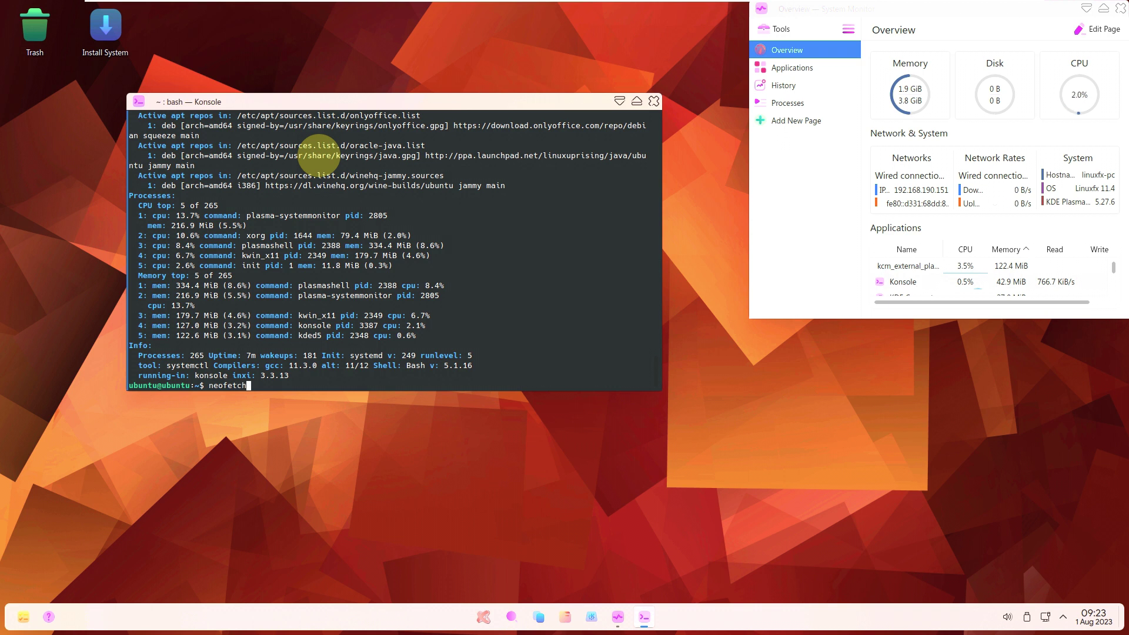
key("Return")
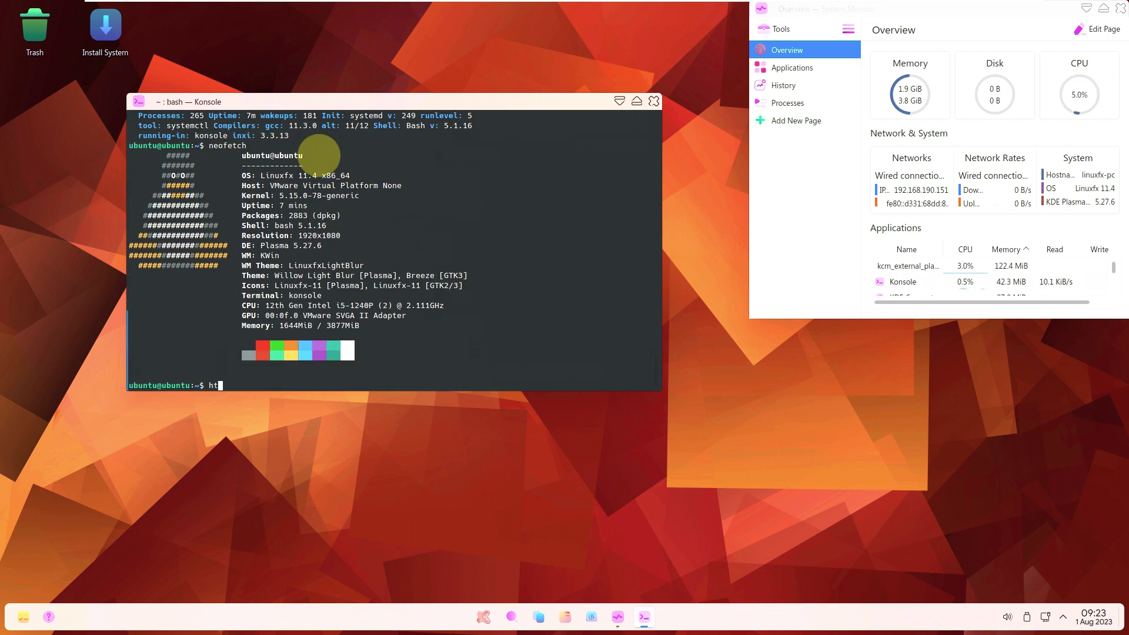
Try htop, then install it with 'sudo apt install htop'.
key("Return")
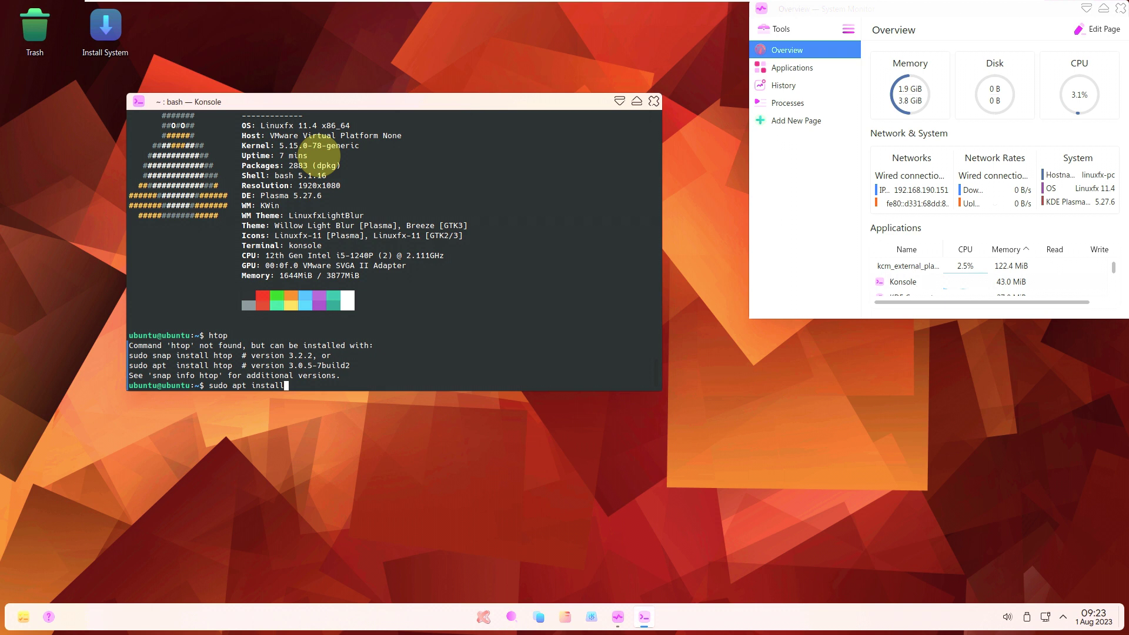
type("sudo apt install htop")
key("Return")
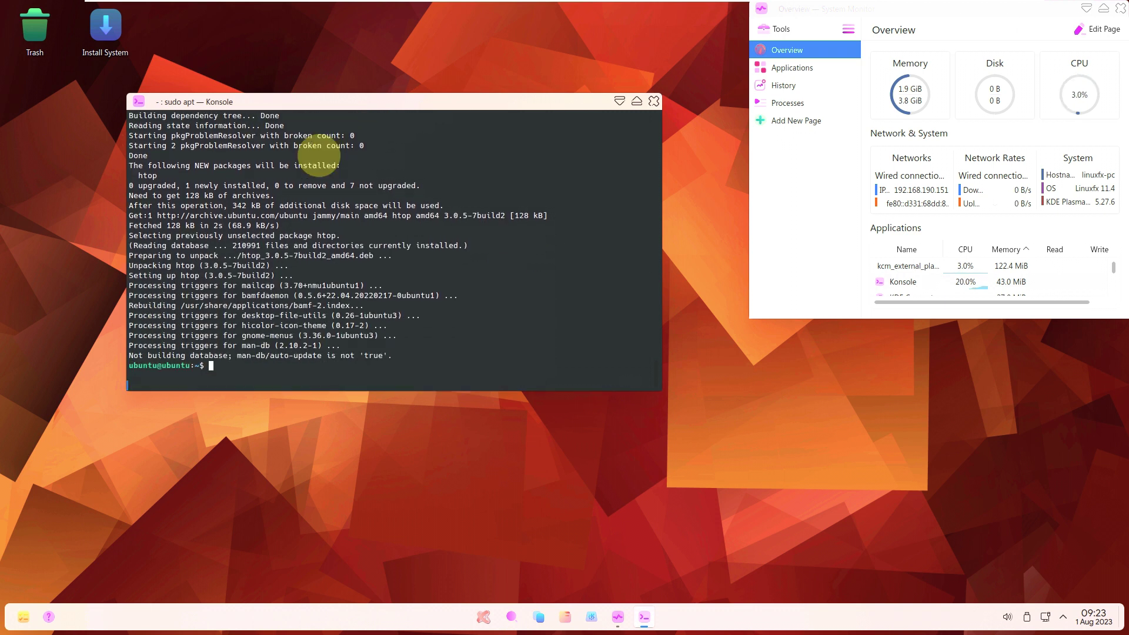
Run htop to view live processes, quit with q, and exit the terminal.
type("htop")
key("Return")
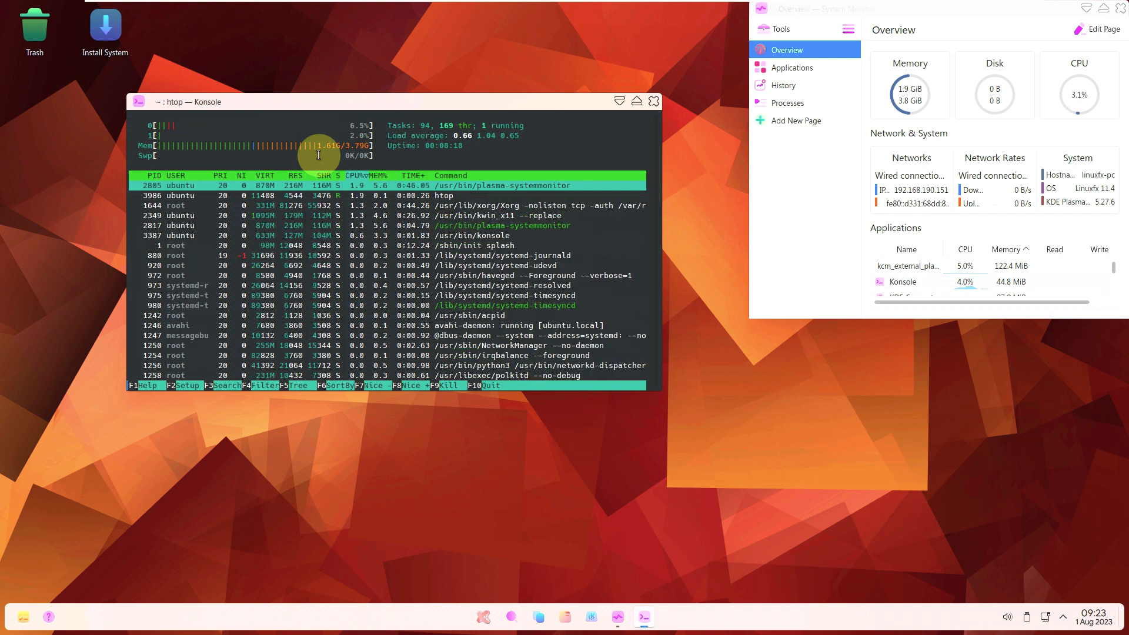
key("q")
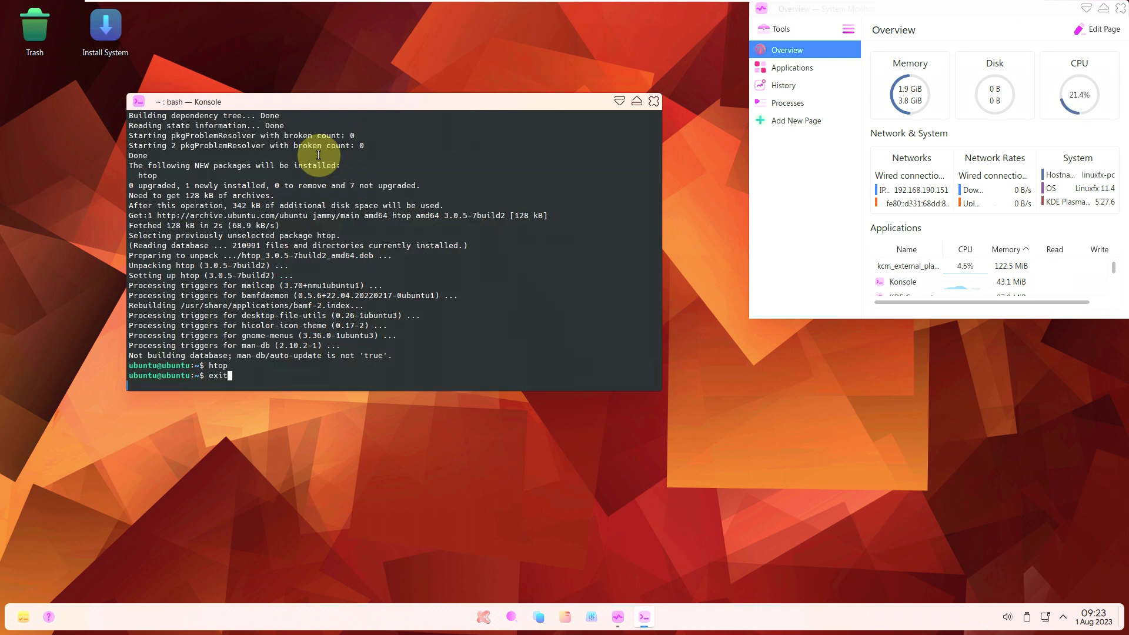
type("exit")
key("Return")
Launch Install System from the desktop, move its window left, and keep American English.
right_click(114, 51)
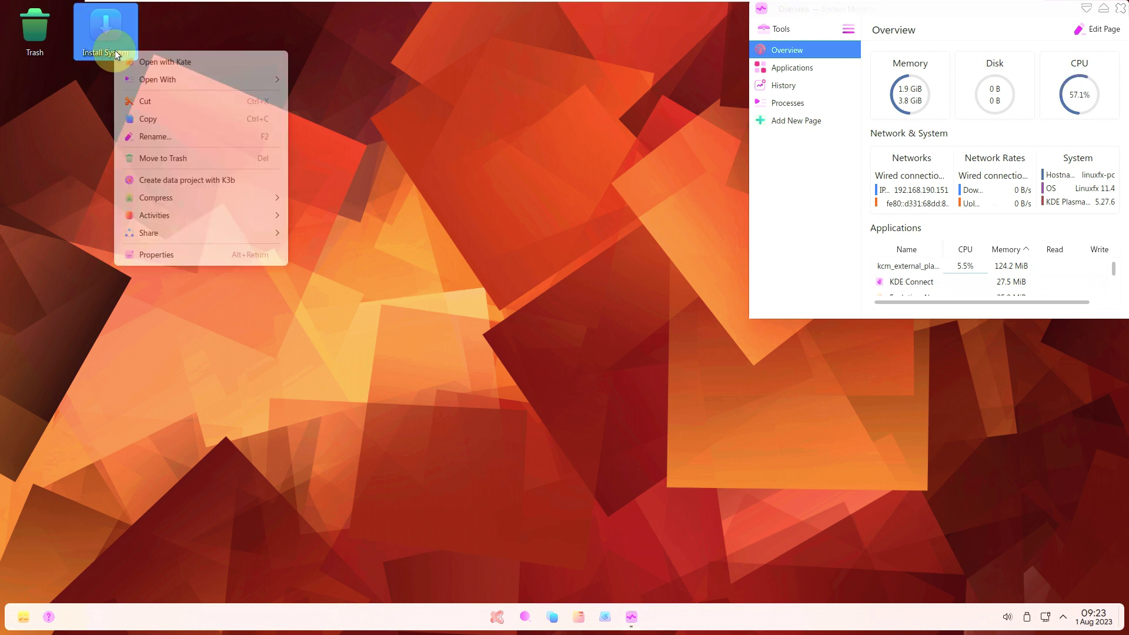
left_click(118, 29)
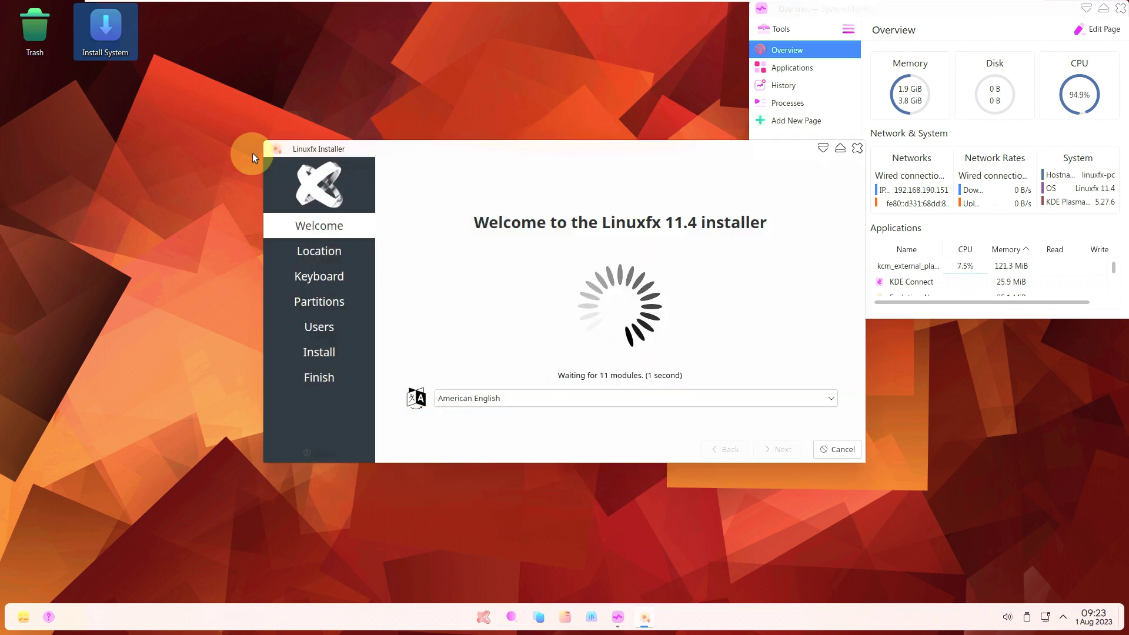
left_click_drag(467, 143, 309, 147)
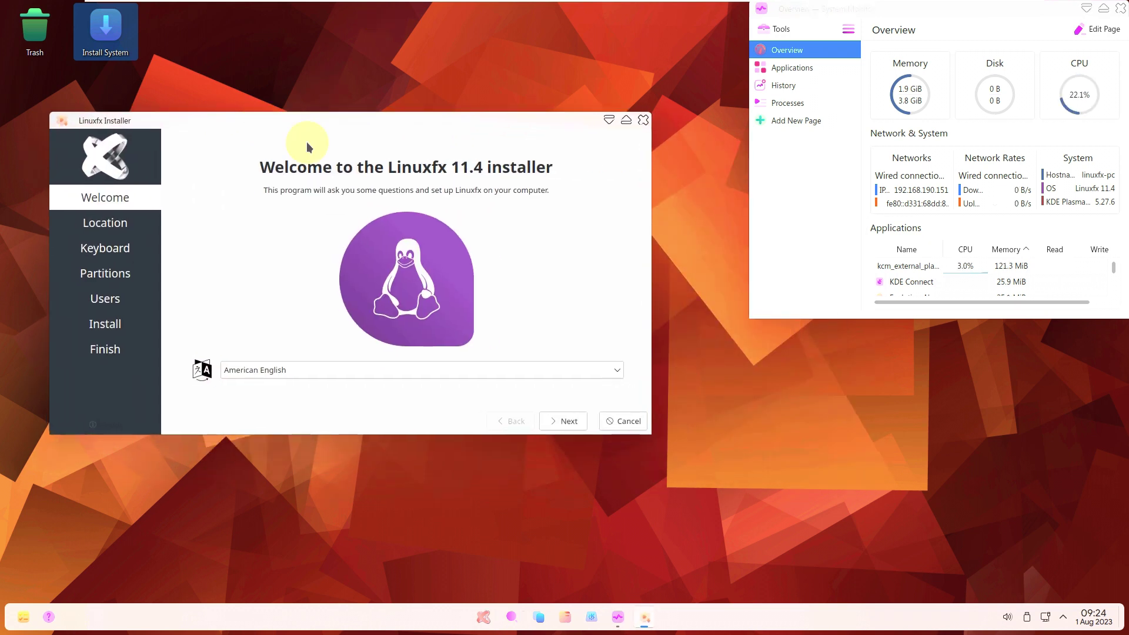
left_click(495, 372)
scroll(441, 435, "down", 5)
scroll(440, 443, "down", 8)
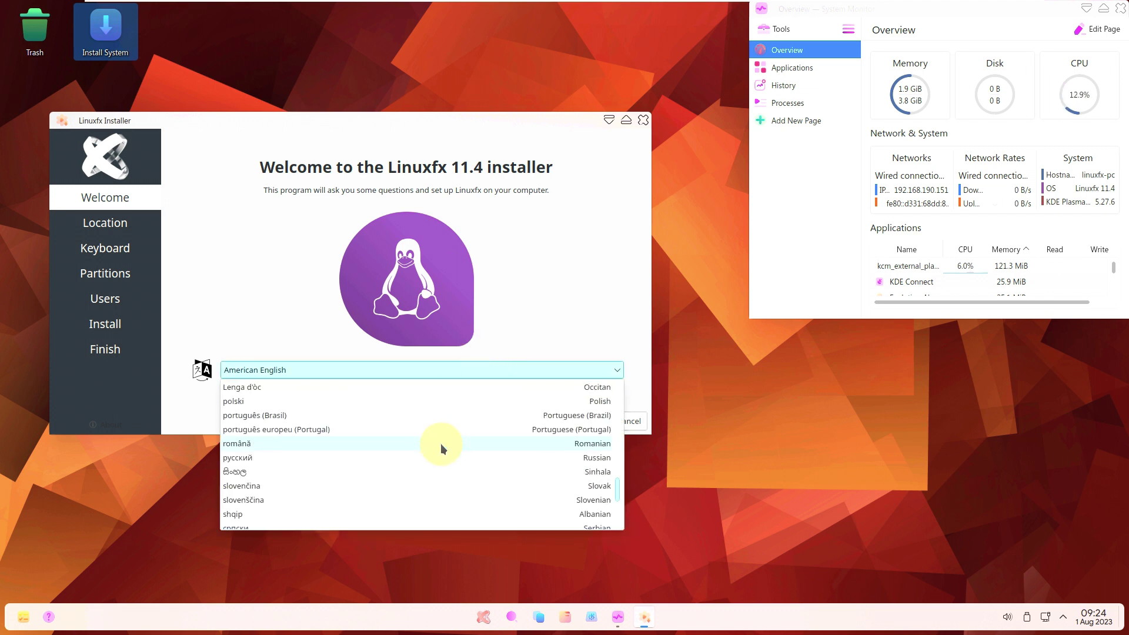
left_click(513, 264)
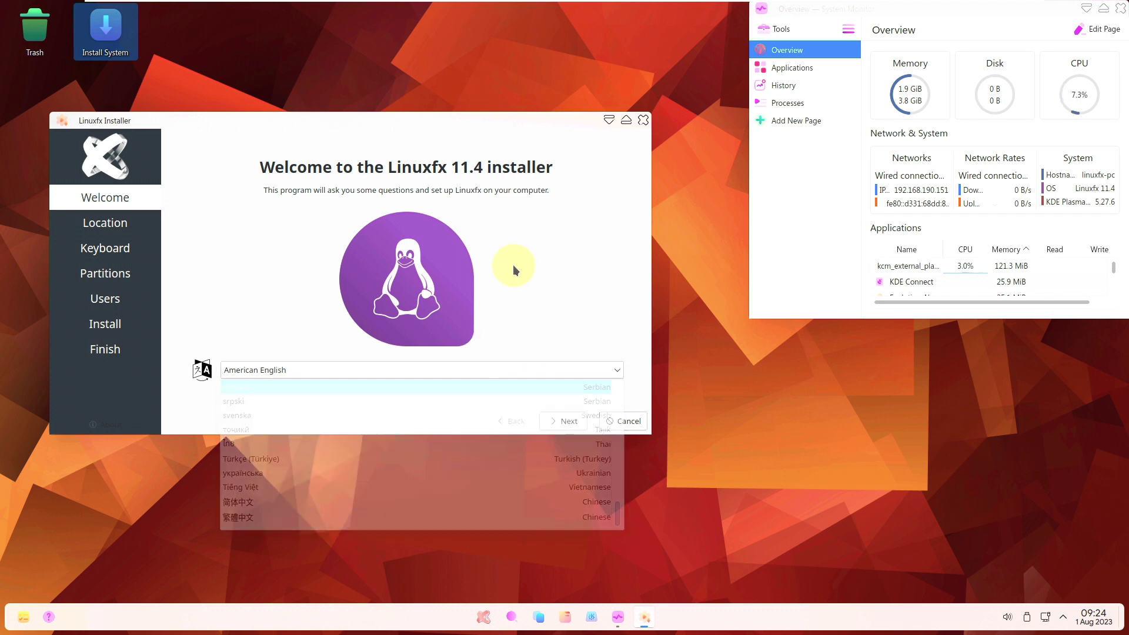
On the Location step, choose America / Los Angeles as the time zone.
left_click(564, 421)
left_click(237, 224)
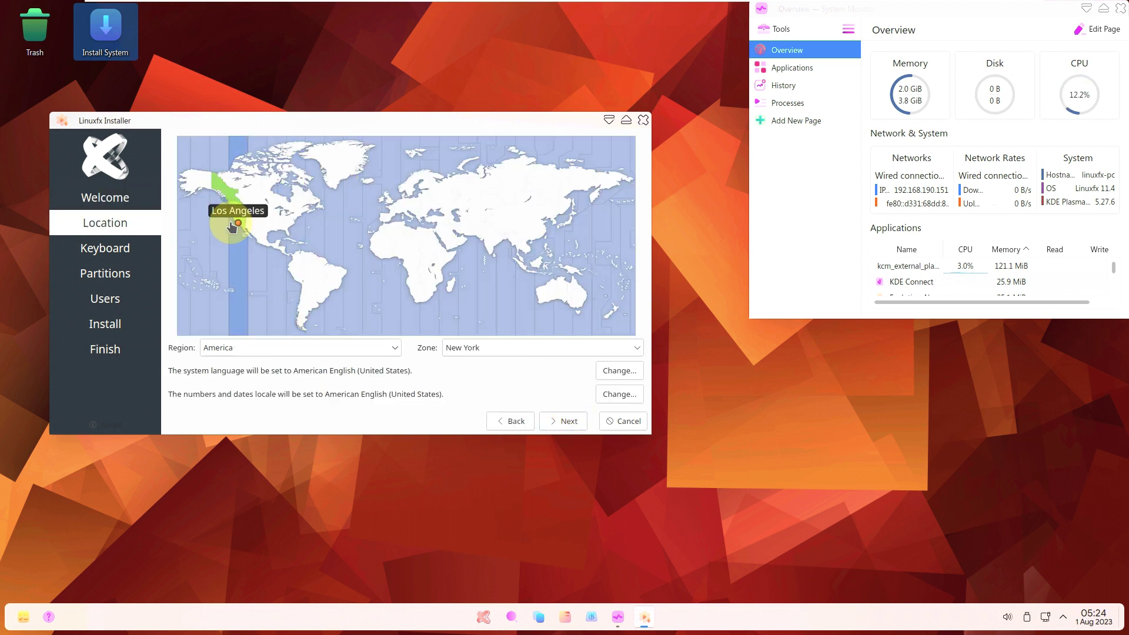
left_click(287, 347)
left_click(511, 347)
left_click(510, 347)
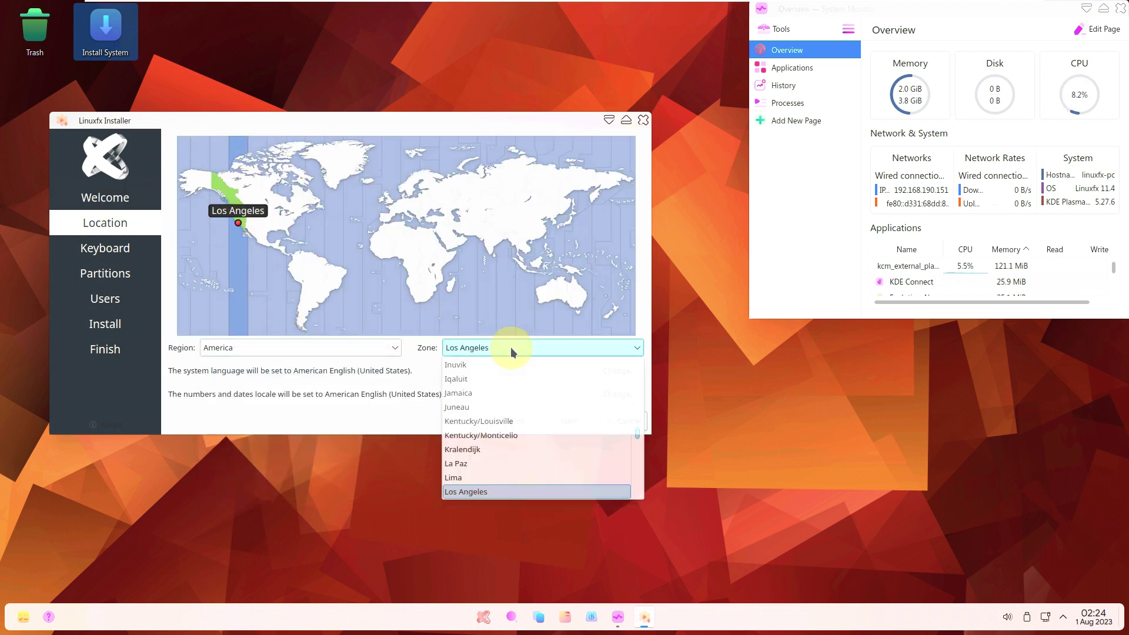
left_click(410, 411)
Check the number and date locale choices and cancel, keeping en_US.UTF-8.
left_click(612, 393)
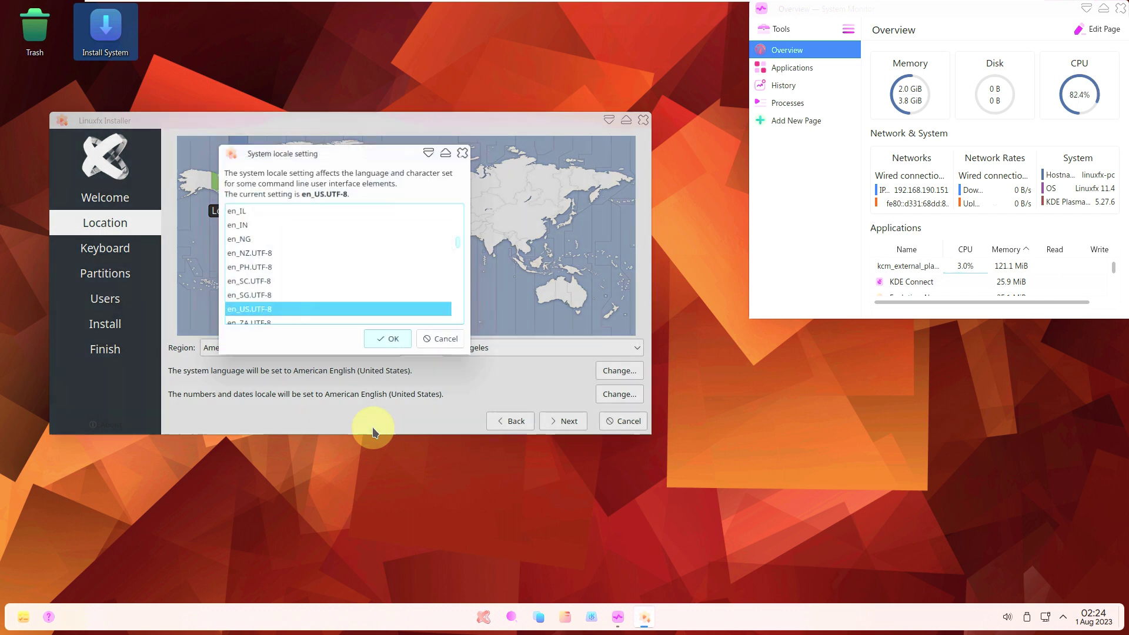
left_click(440, 340)
left_click(617, 394)
left_click(441, 340)
left_click(544, 422)
Keep the Generic 105-key PC keyboard with English (US) layout and continue.
left_click(359, 274)
scroll(353, 411, "up", 3)
scroll(353, 417, "up", 3)
left_click(181, 227)
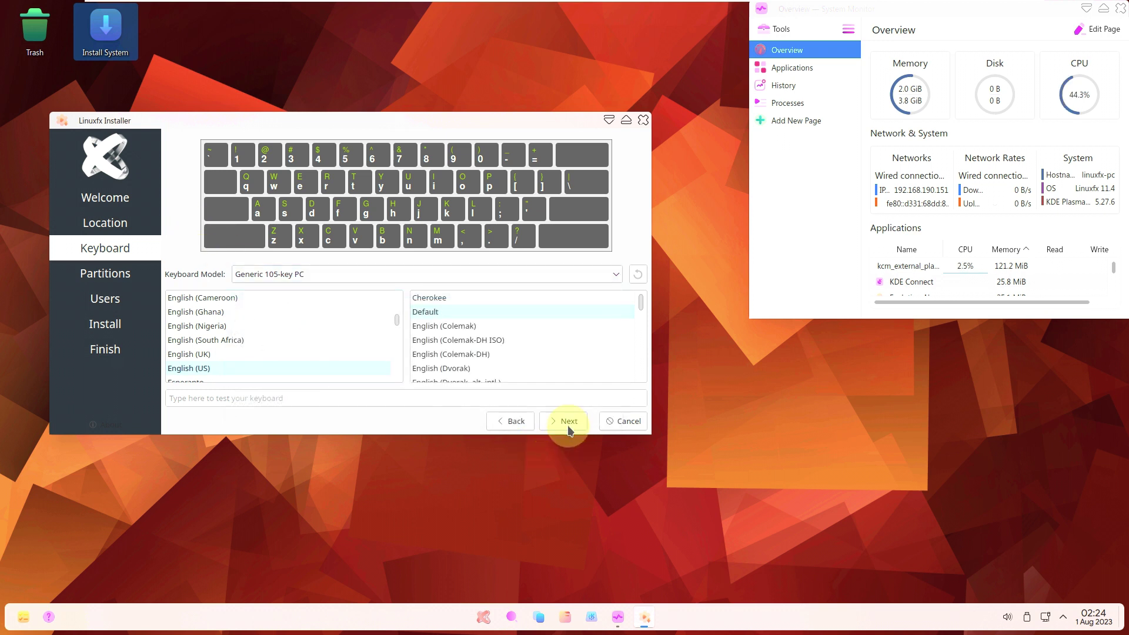
left_click(567, 421)
Choose Erase disk on the partitions step, leaving storage device and boot loader unchanged.
left_click(170, 172)
left_click(170, 208)
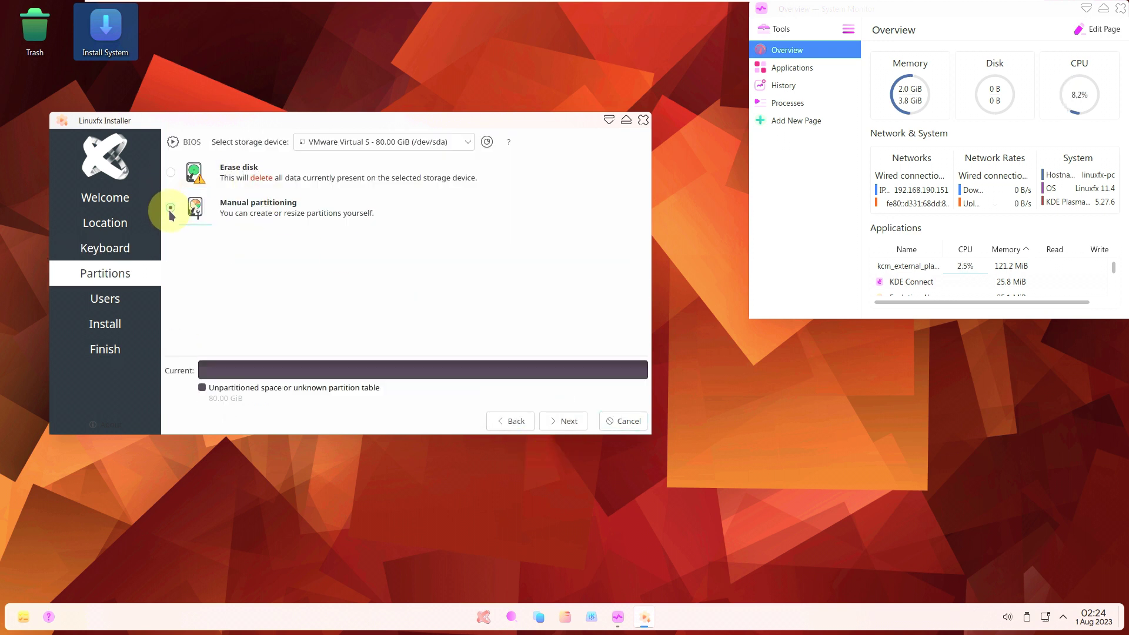
left_click(361, 141)
left_click(344, 321)
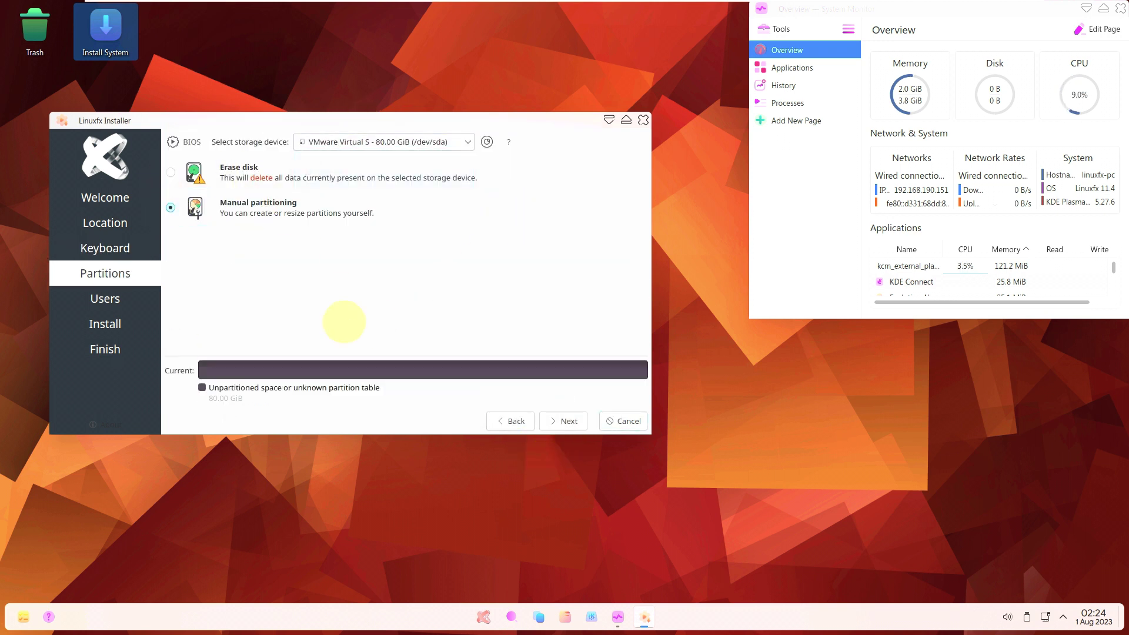
left_click(224, 172)
left_click(288, 402)
left_click(377, 262)
left_click(564, 421)
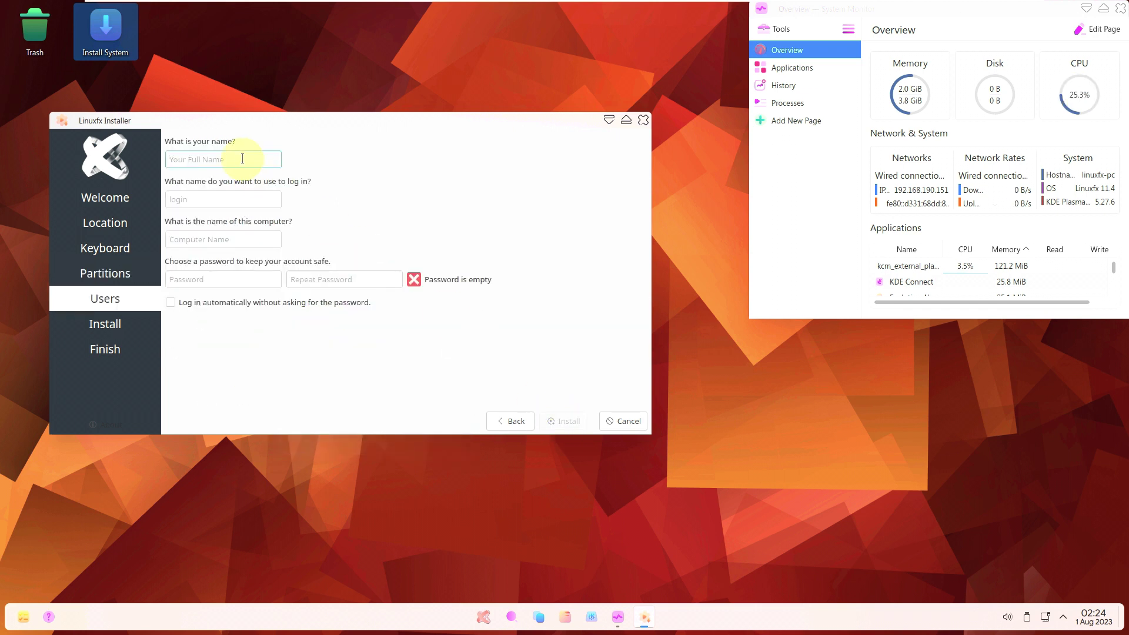
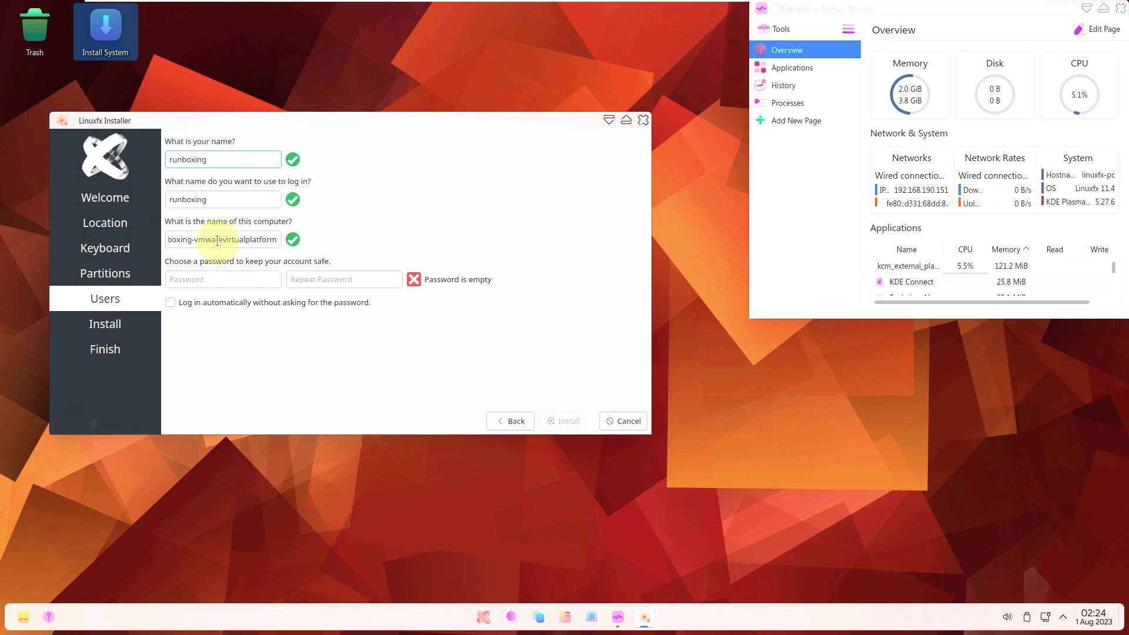
Enter the user name, computer name and password, enable auto-login, then quit the installer.
triple_click(216, 241)
left_click(241, 280)
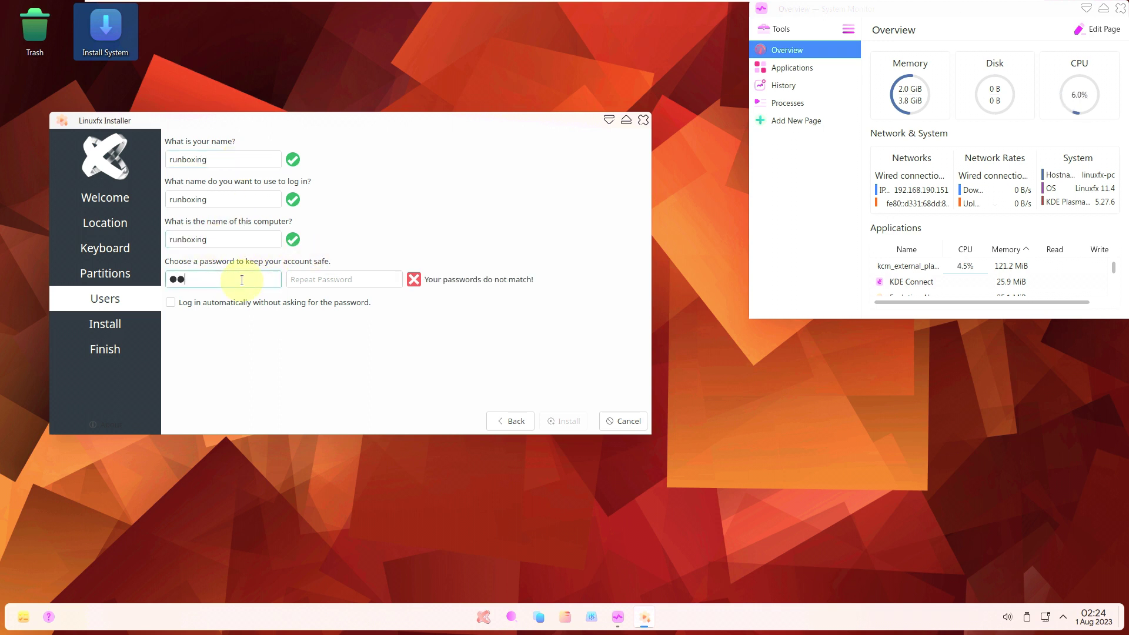
left_click(318, 273)
left_click(277, 302)
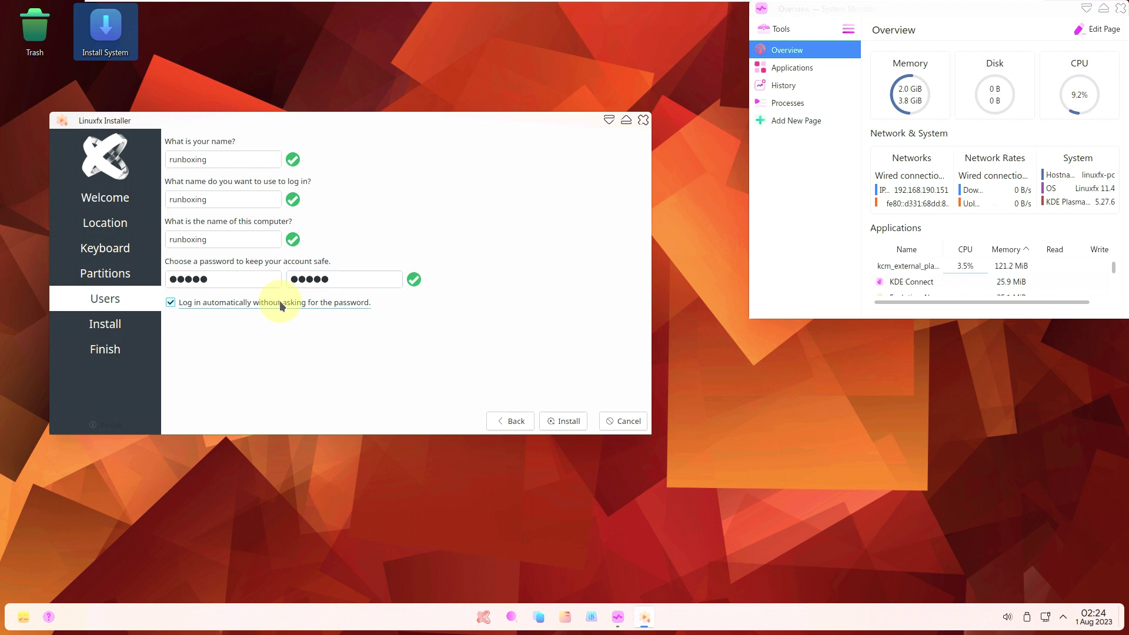
left_click(643, 120)
Confirm cancelling the installation, open desktop wallpaper settings, and try linuxfx-wp6.
left_click(409, 279)
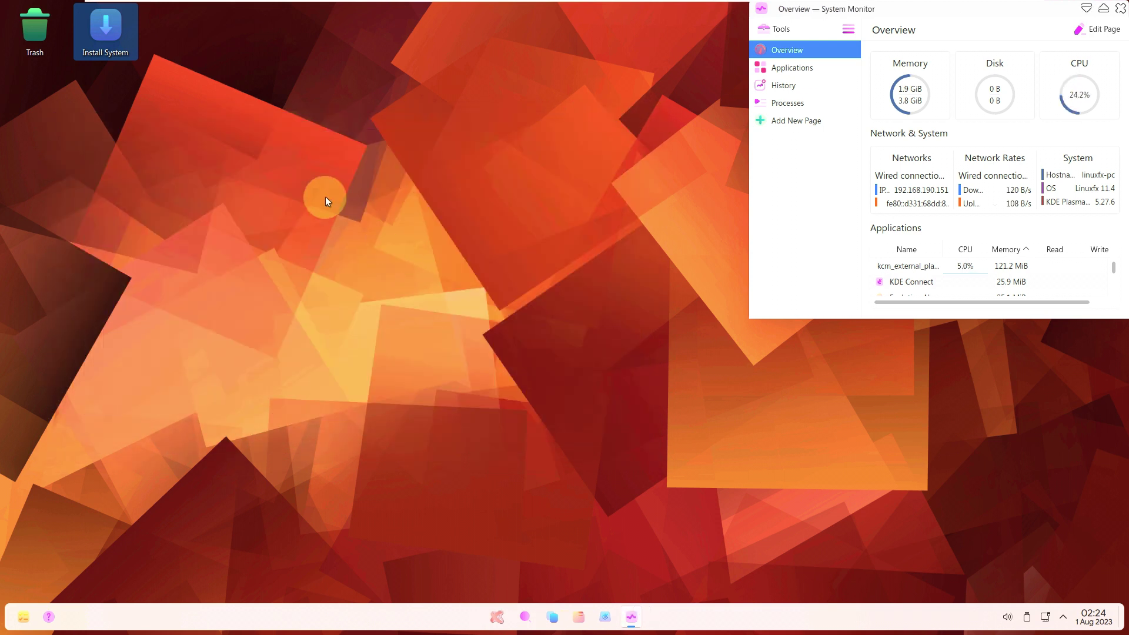
right_click(282, 157)
left_click(372, 170)
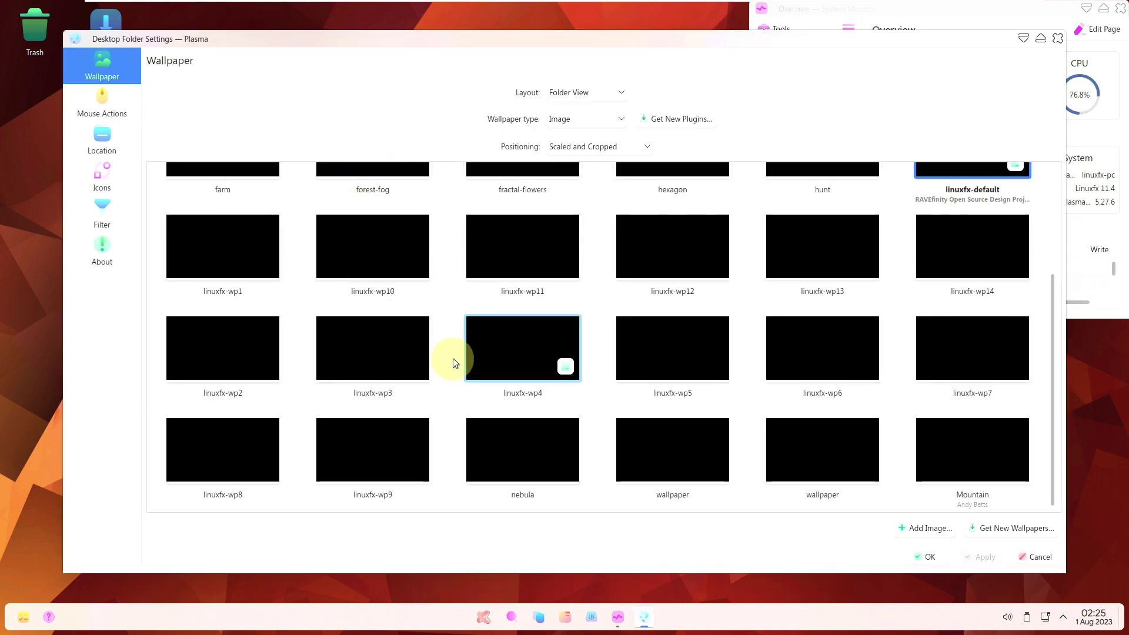
scroll(453, 359, "up", 3)
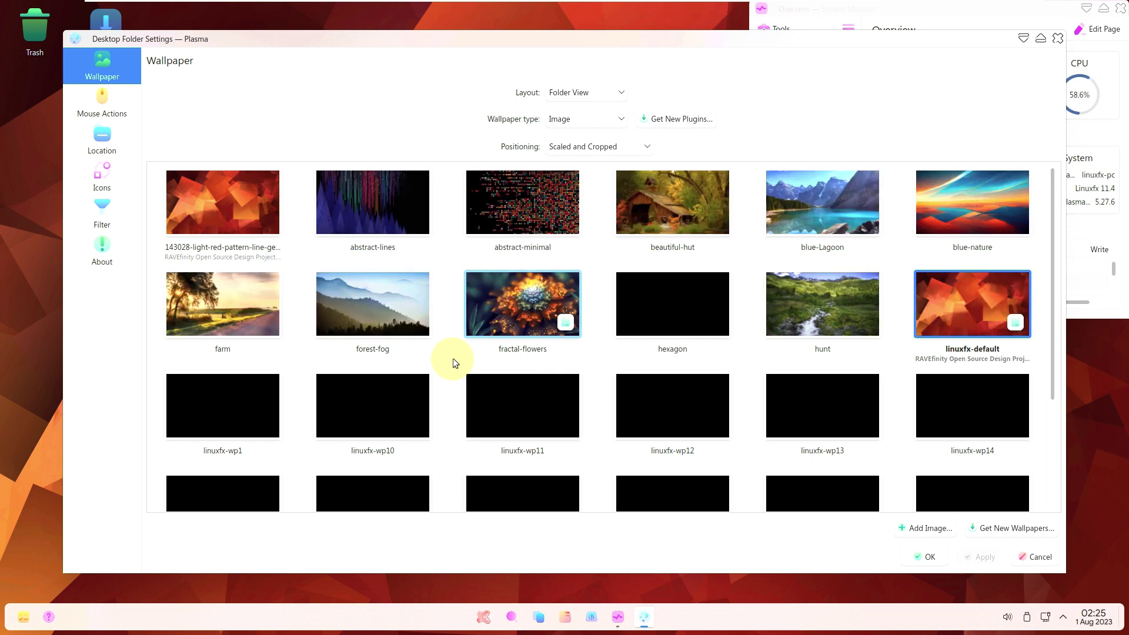
scroll(453, 360, "down", 3)
scroll(453, 359, "up", 1)
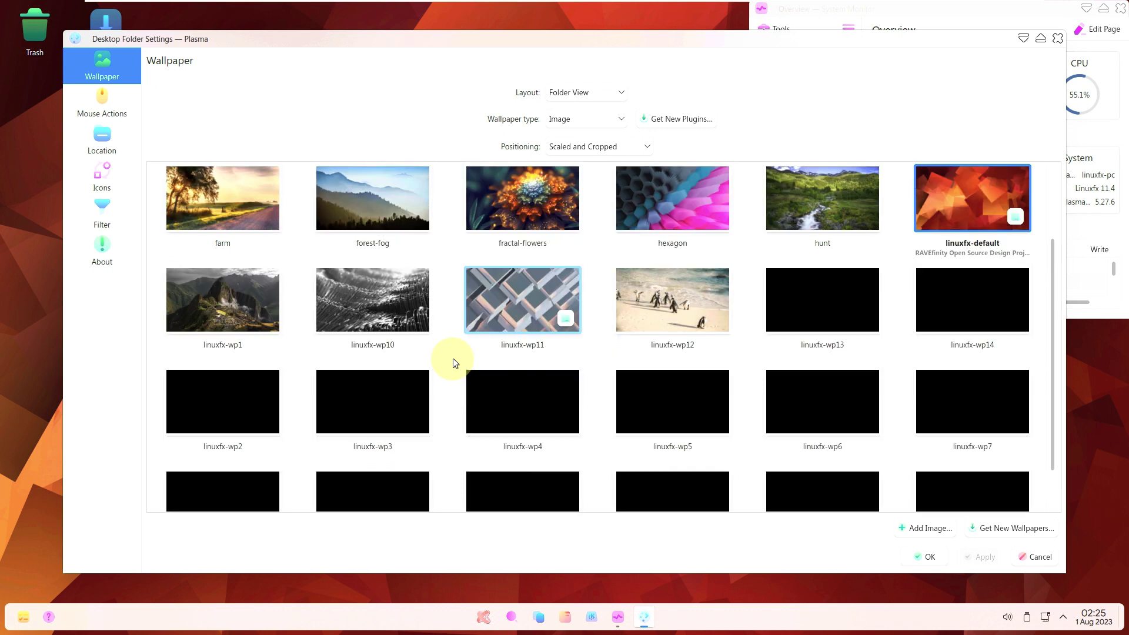
scroll(452, 358, "down", 2)
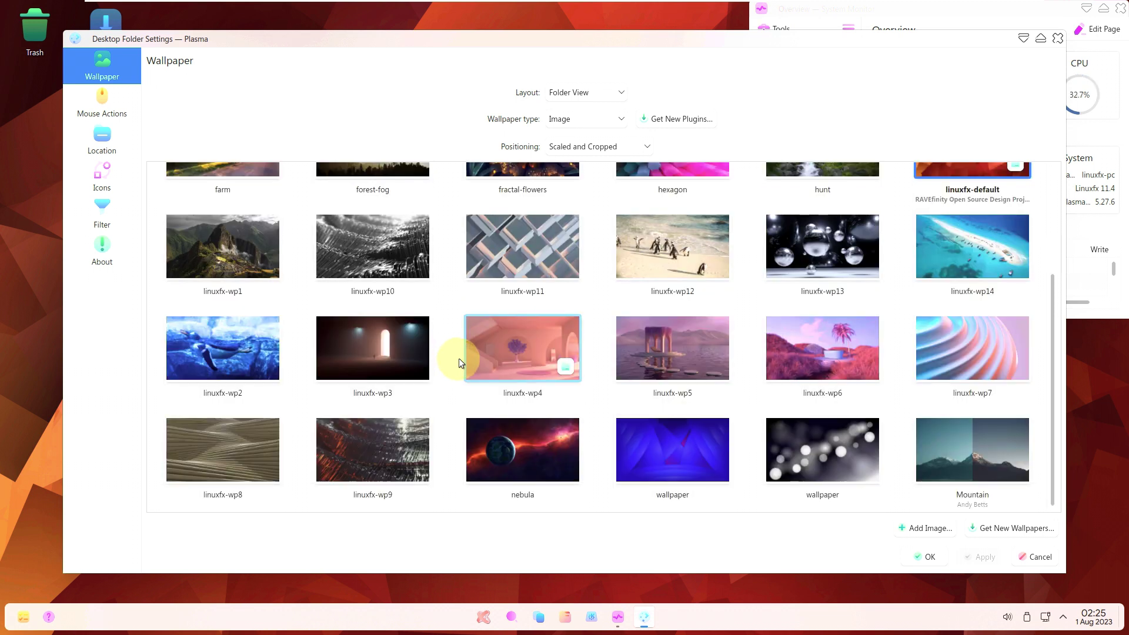
left_click(808, 356)
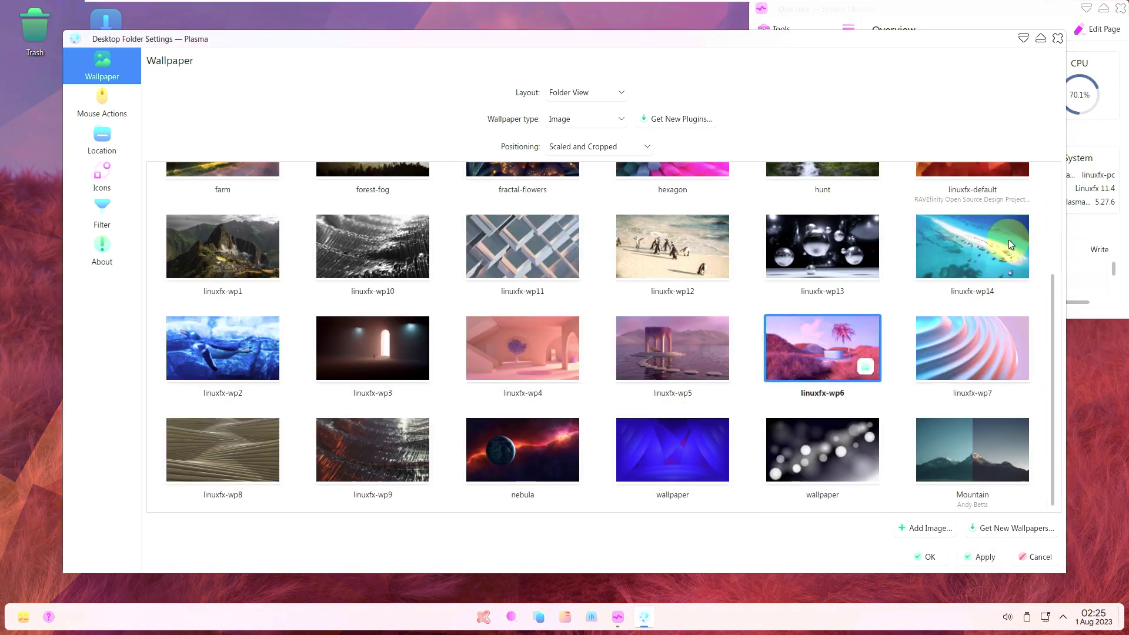
Preview the desktop, then select and apply the farm wallpaper.
left_click(1024, 38)
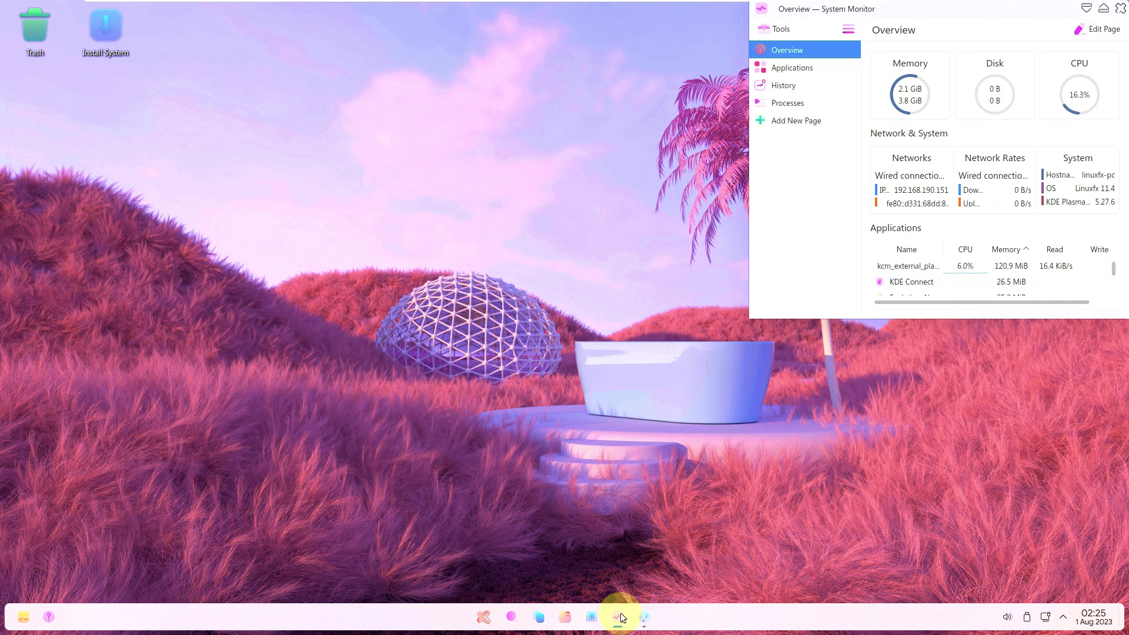
left_click(644, 616)
scroll(362, 263, "up", 2)
scroll(363, 263, "up", 1)
left_click(225, 251)
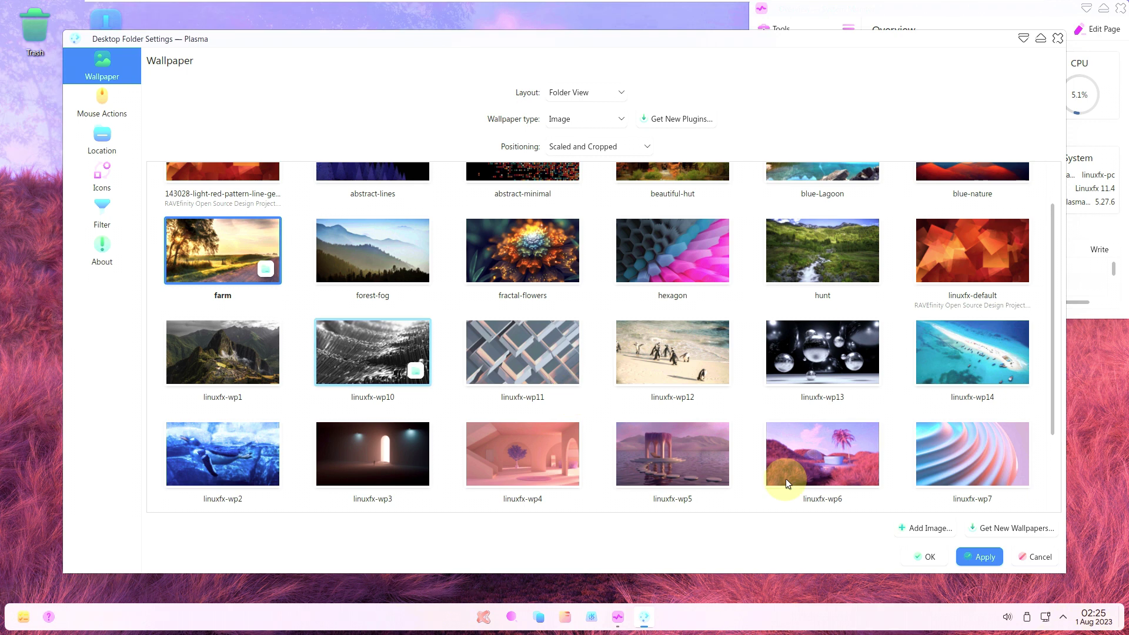
left_click(980, 556)
Preview farm, try the hunt wallpaper, then switch back to farm.
left_click(1024, 38)
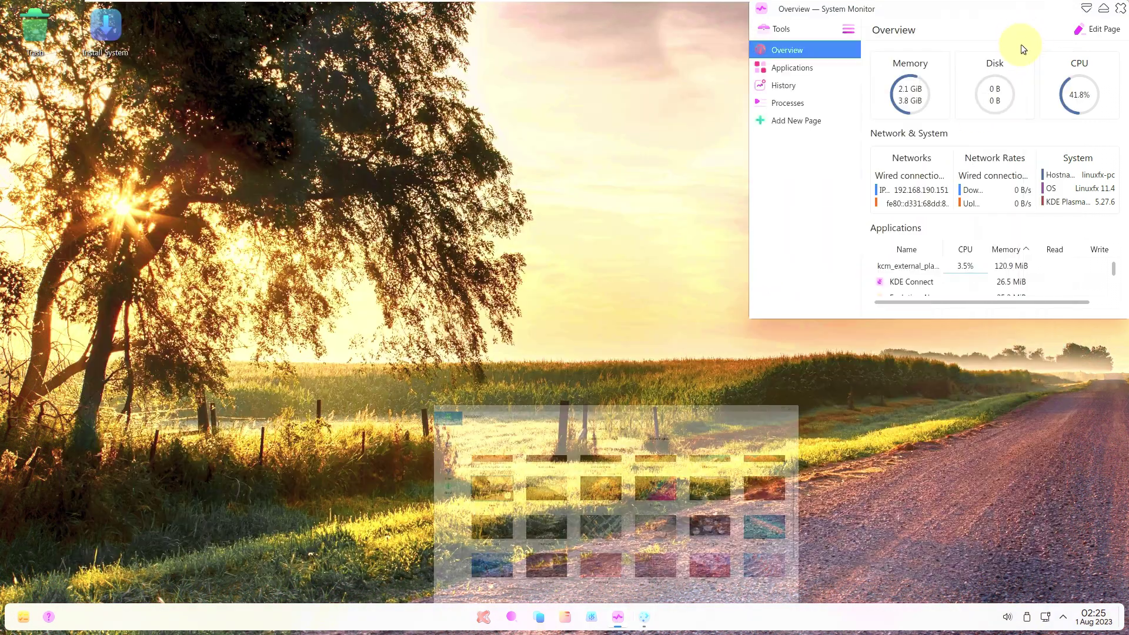
left_click(641, 616)
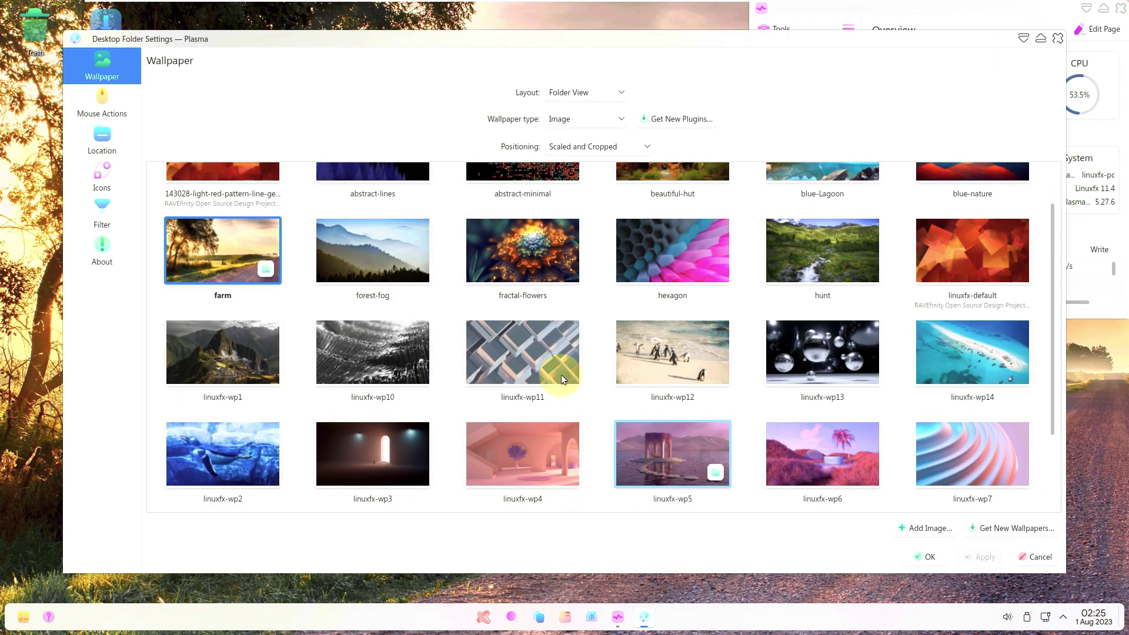
left_click(853, 235)
left_click(1024, 38)
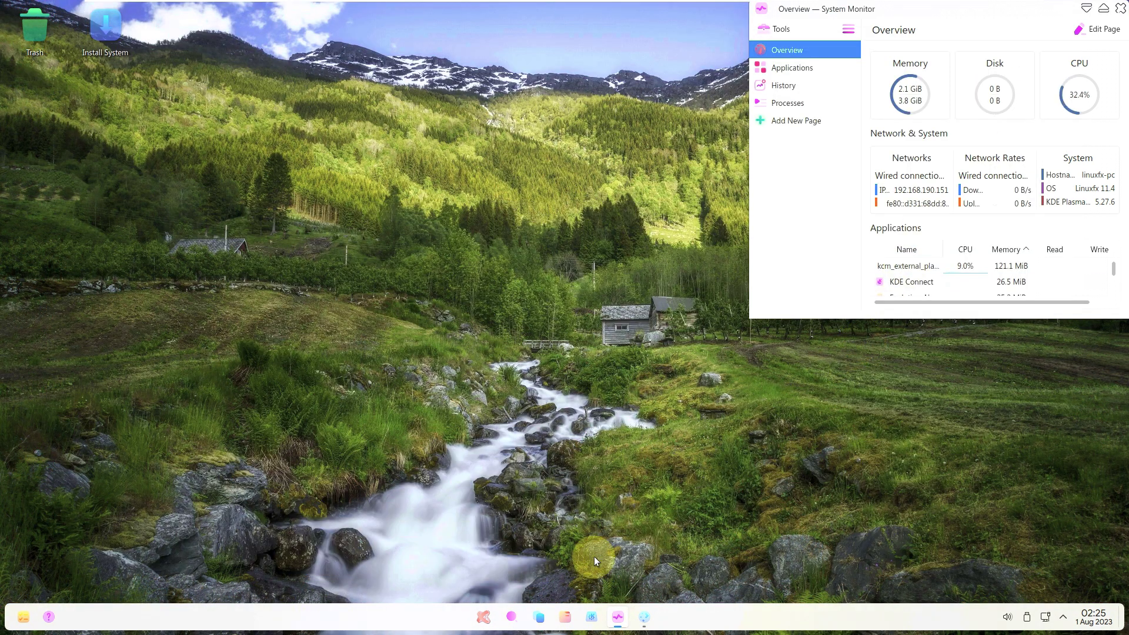
left_click(645, 616)
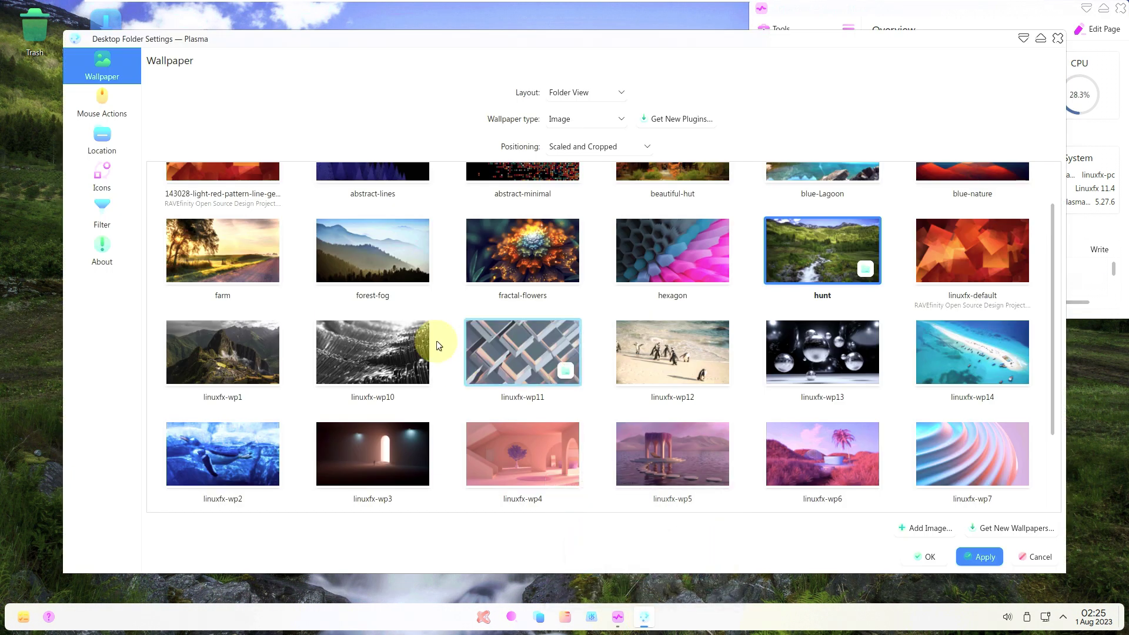
left_click(245, 236)
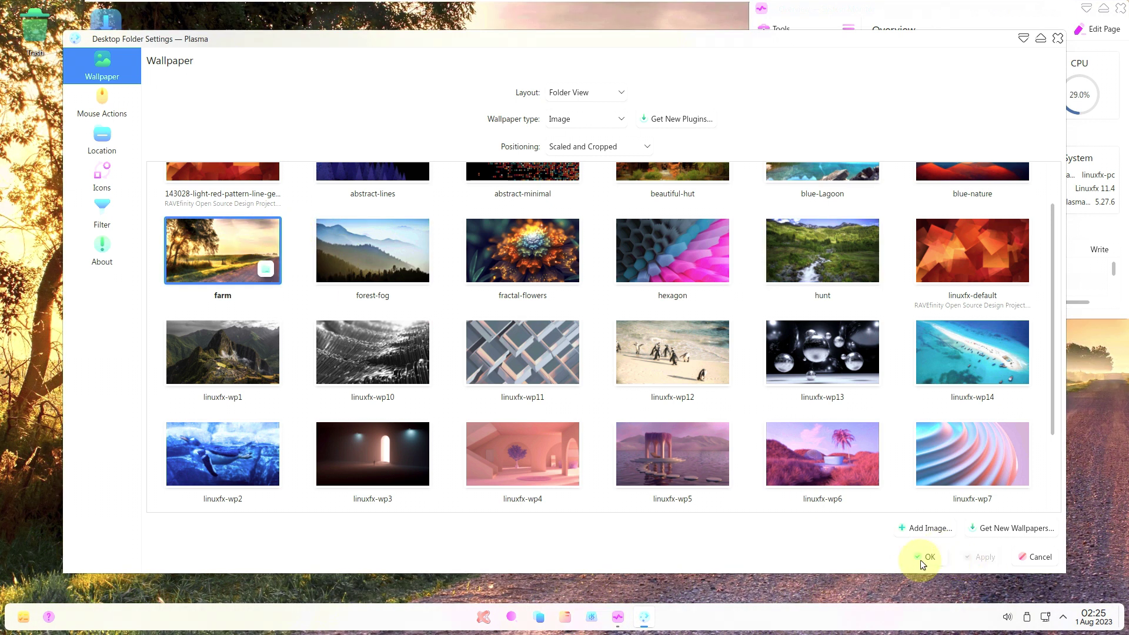
Glance at the Folder View information page and accept the settings with OK.
left_click(116, 255)
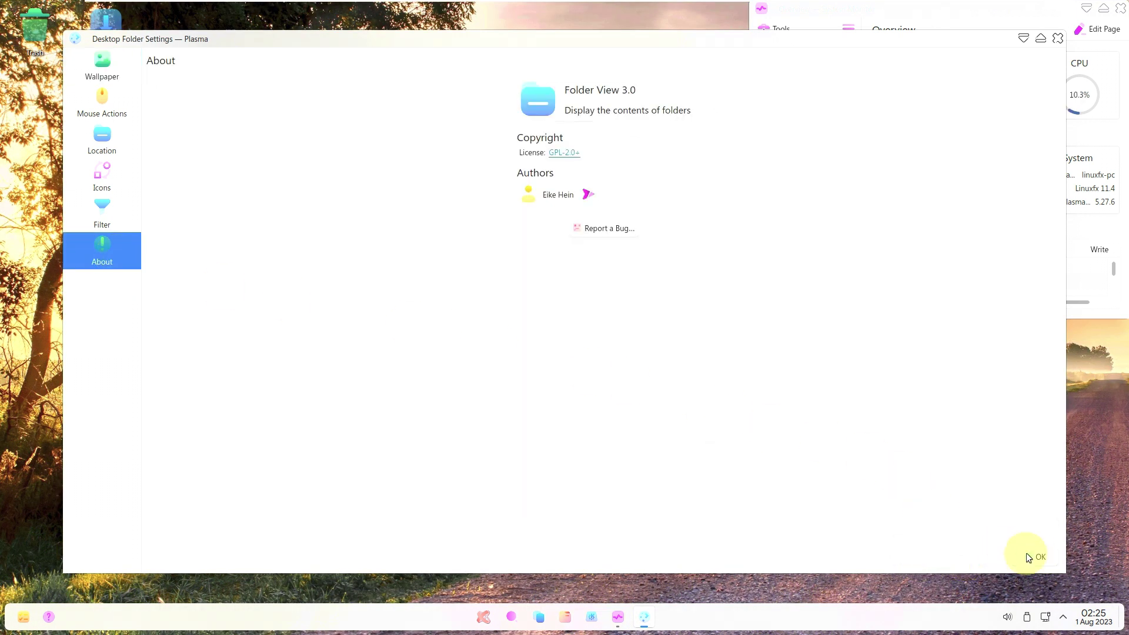
left_click(1036, 556)
left_click(319, 241)
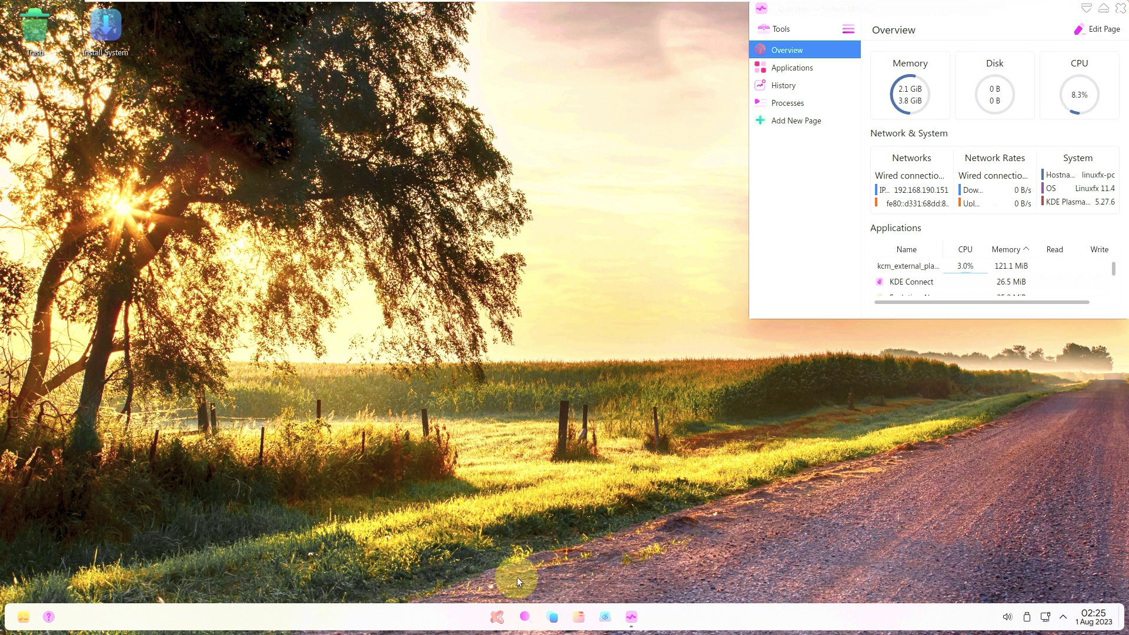
left_click(579, 618)
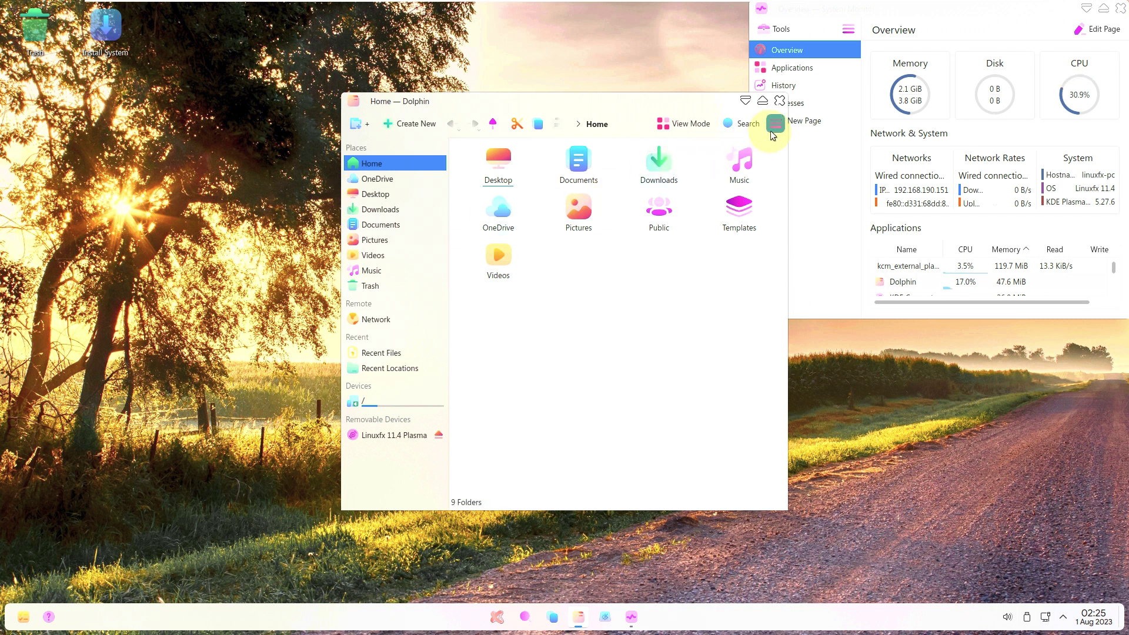
left_click(775, 124)
mouse_move(856, 366)
left_click(1020, 465)
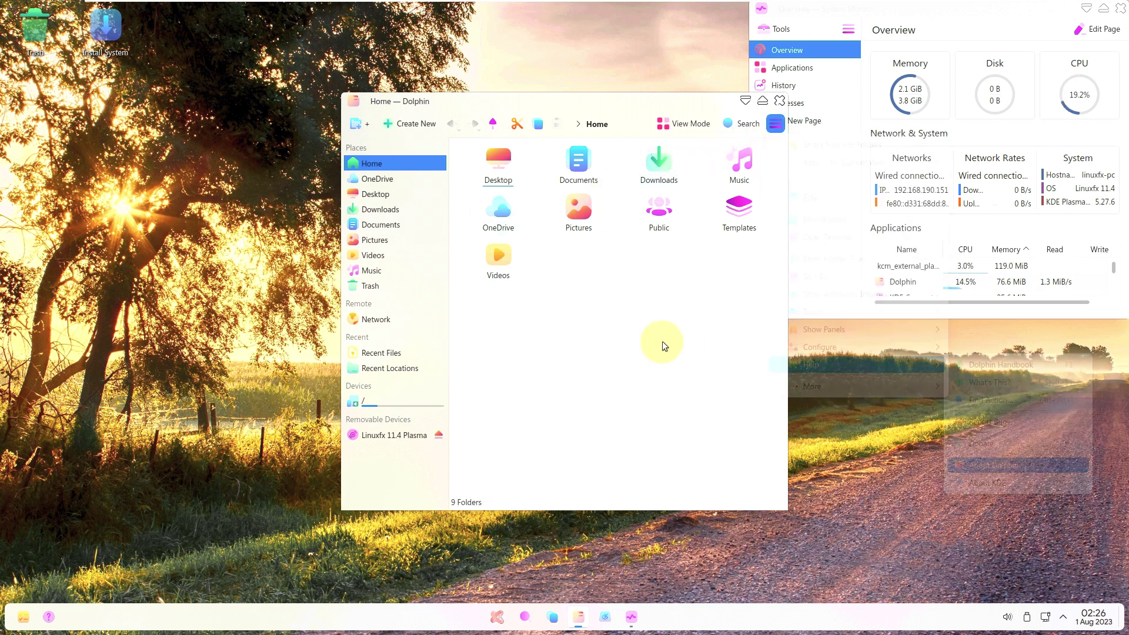
left_click(615, 364)
left_click(780, 102)
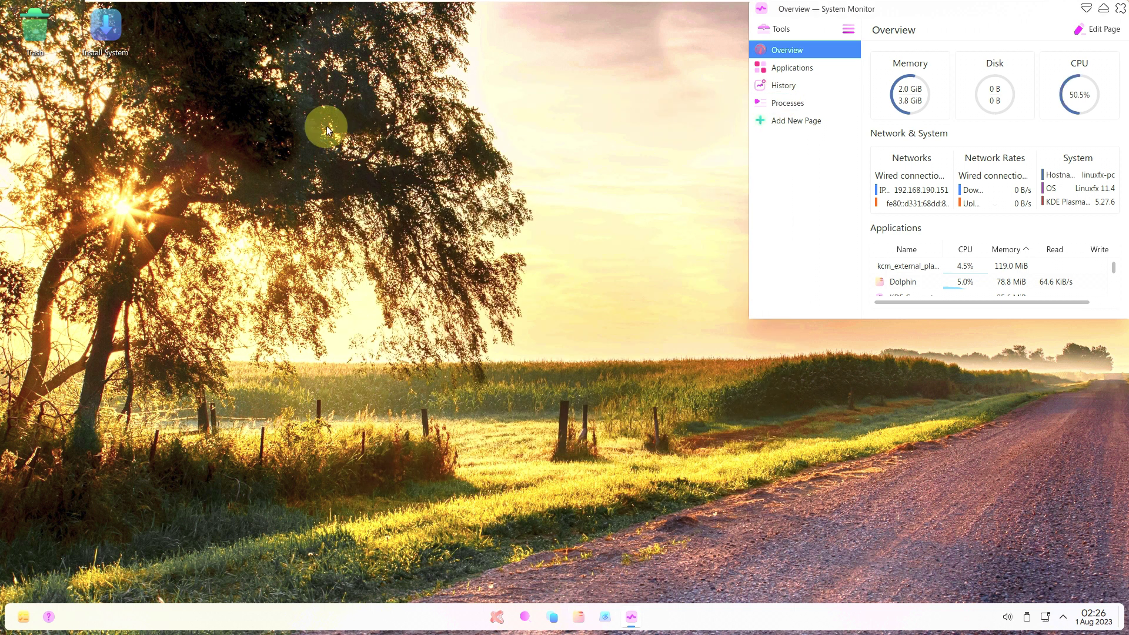
right_click(325, 127)
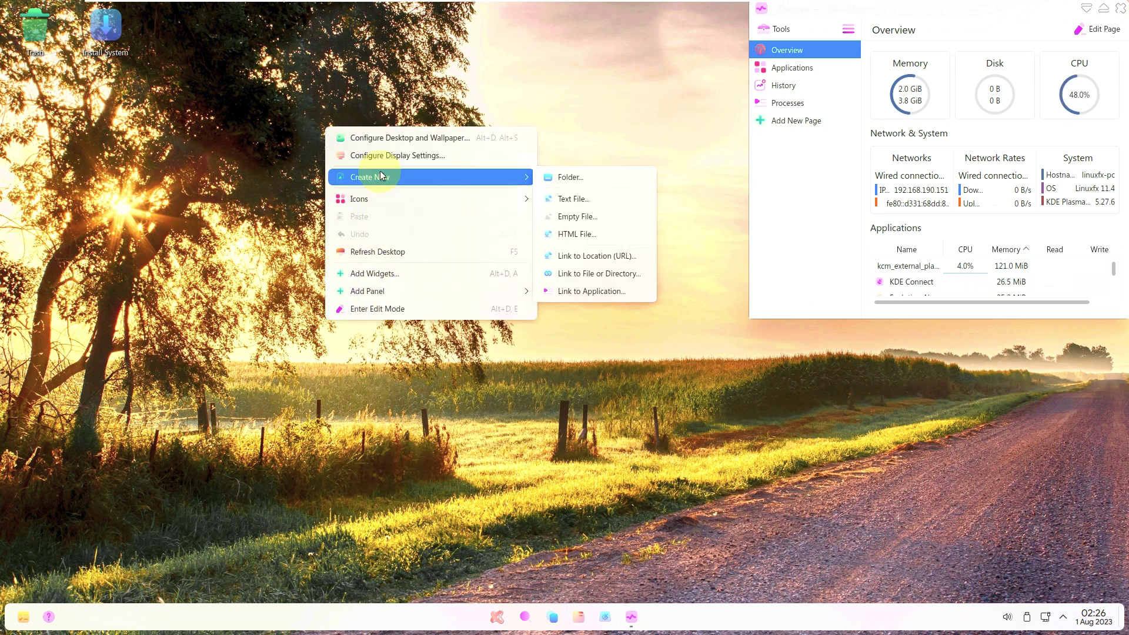
left_click(241, 120)
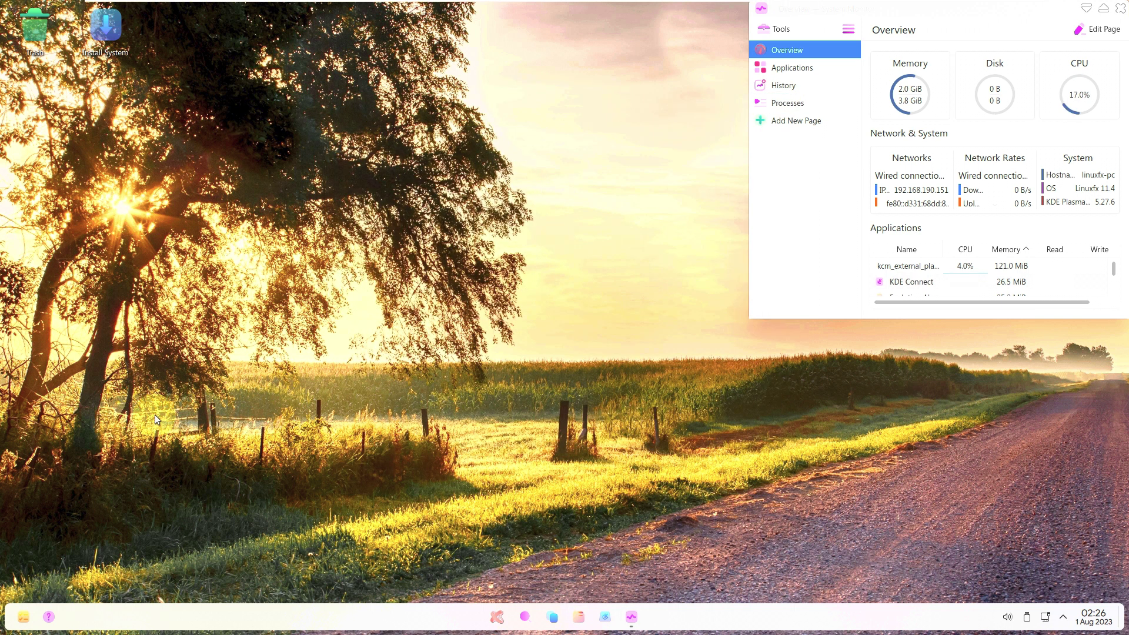
Launch Linuxfx Android Support from the full app list and dismiss the CPU virtualization warning.
left_click(498, 617)
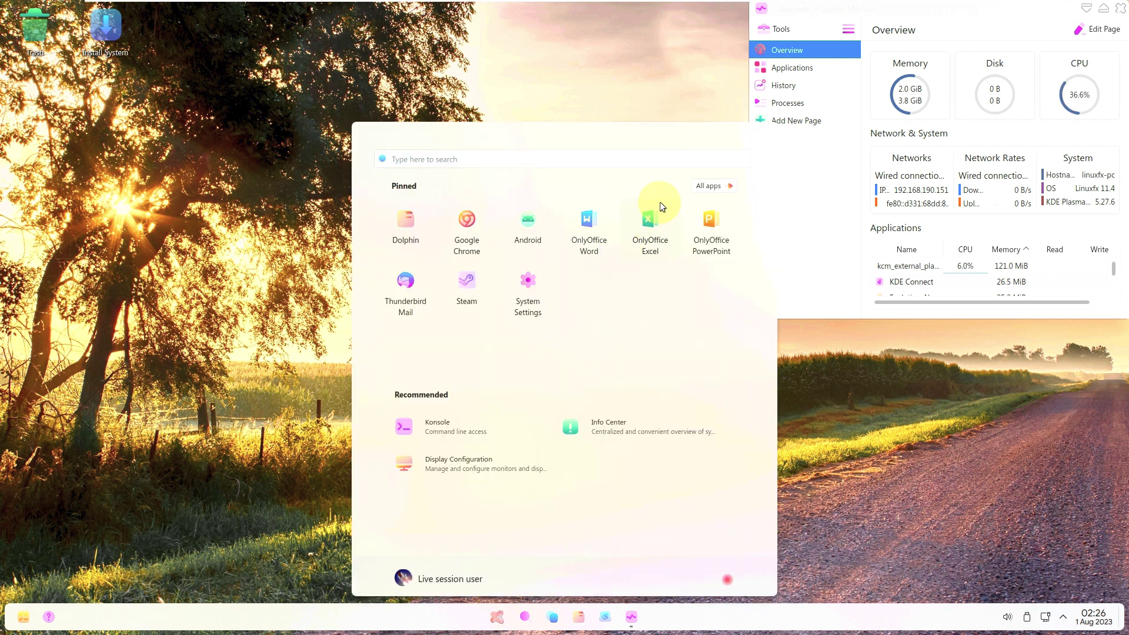
left_click(703, 184)
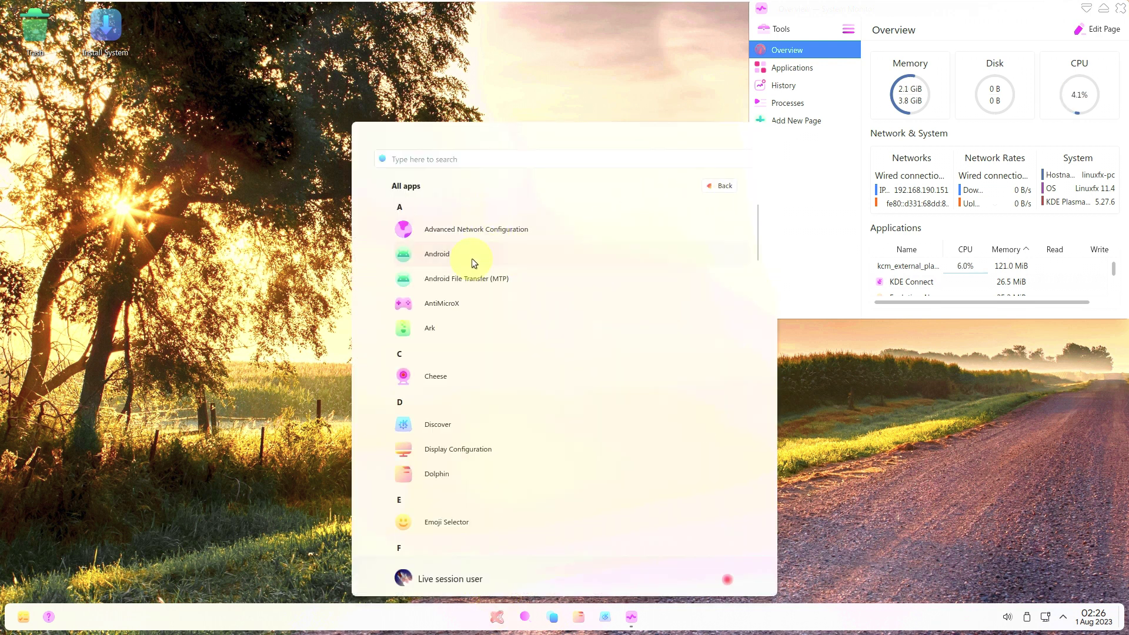
left_click(474, 262)
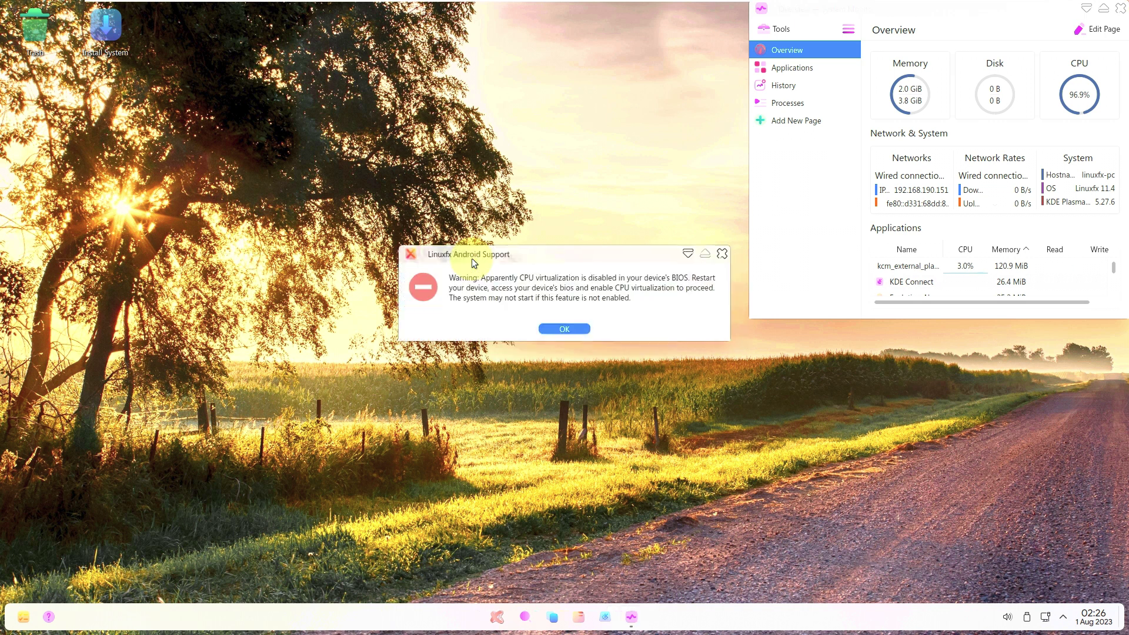
left_click(572, 327)
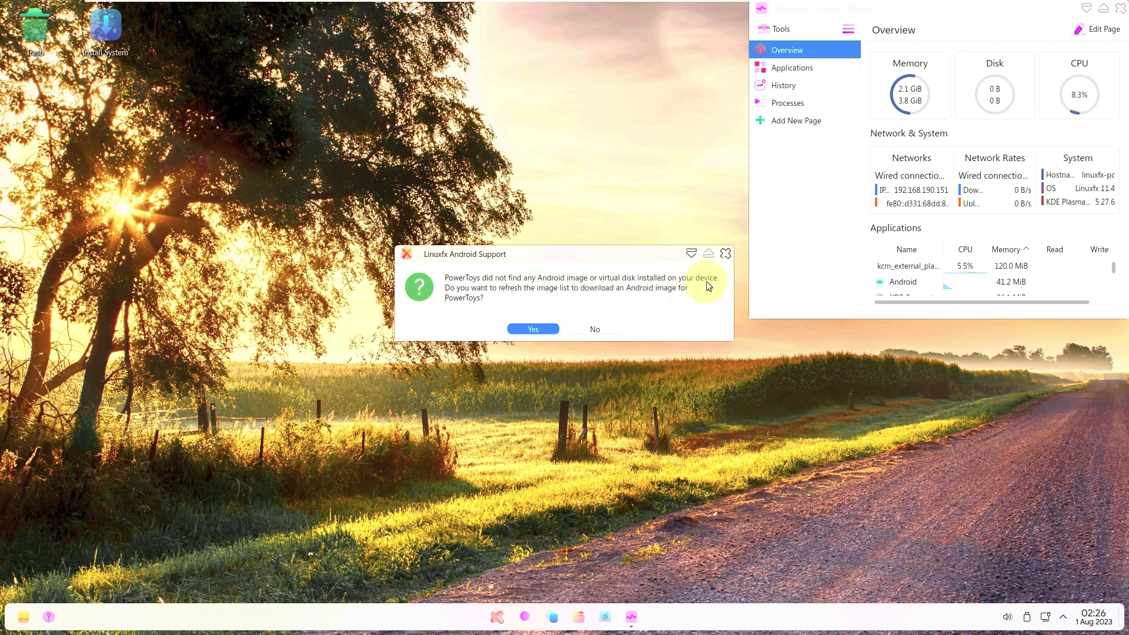
Agree to refresh the image list, review the Start the system and Android Settings tabs.
left_click(539, 330)
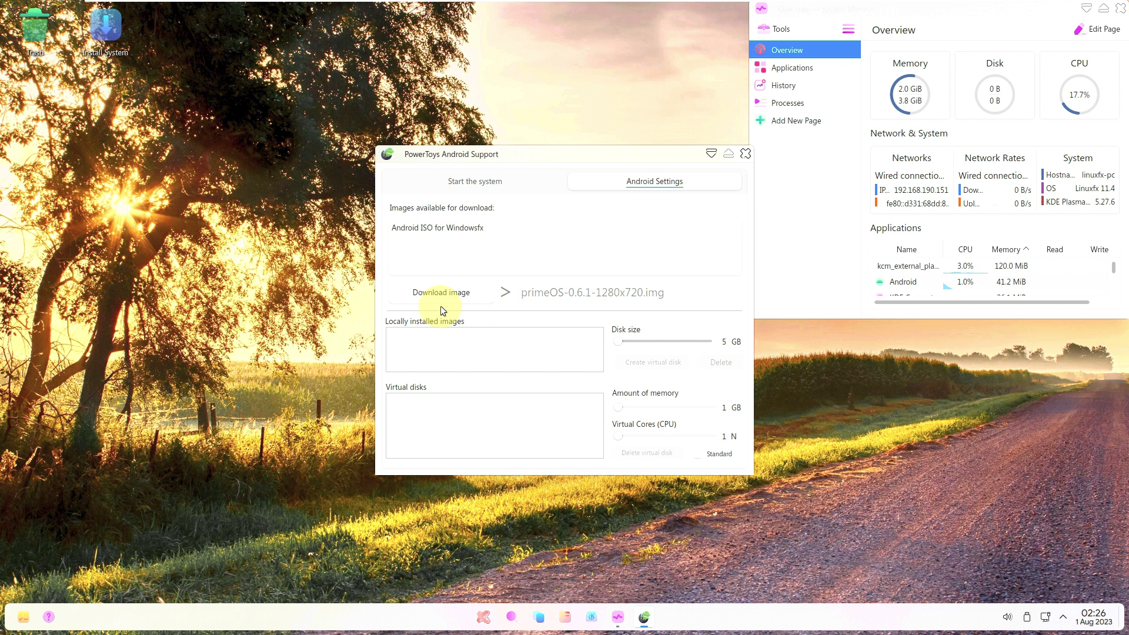
left_click(462, 181)
left_click(647, 180)
left_click(746, 154)
left_click(503, 609)
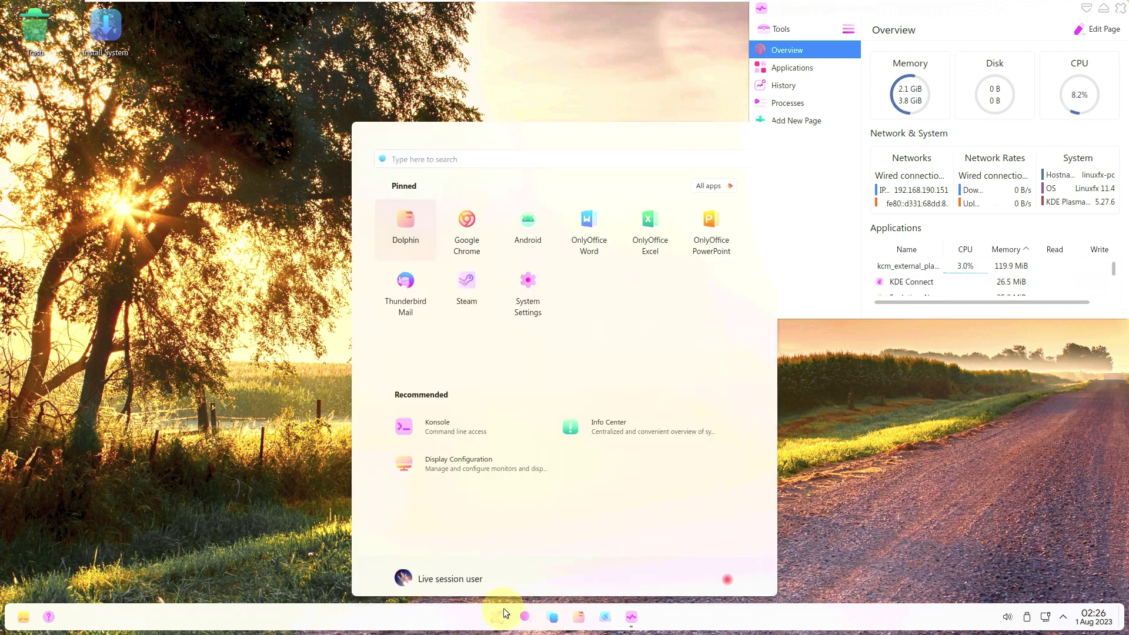
left_click(709, 184)
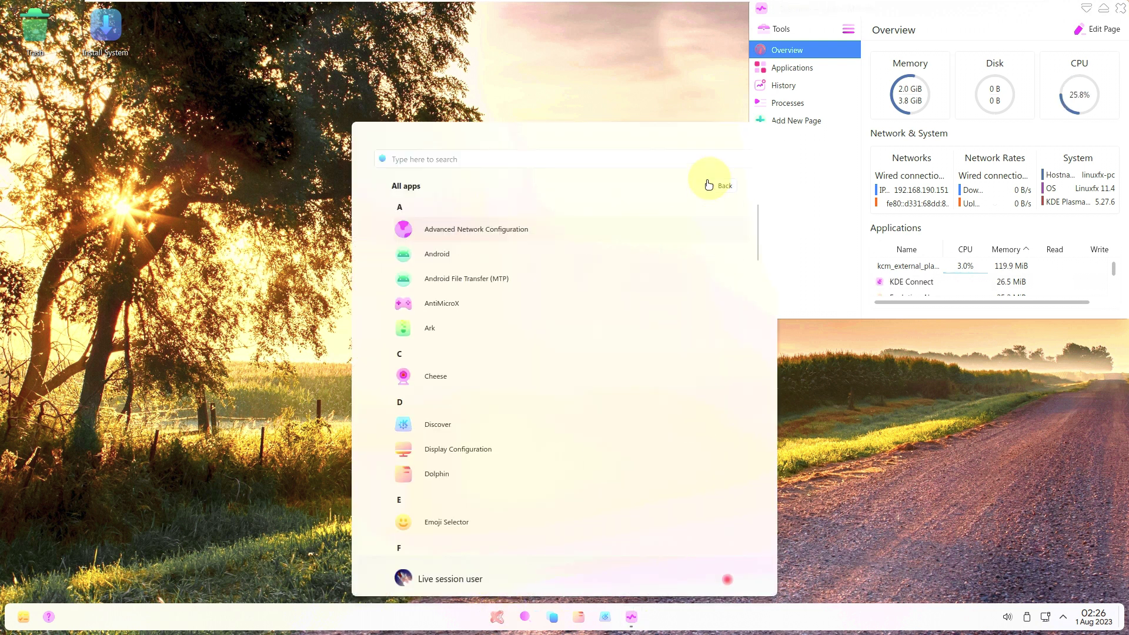
left_click(457, 310)
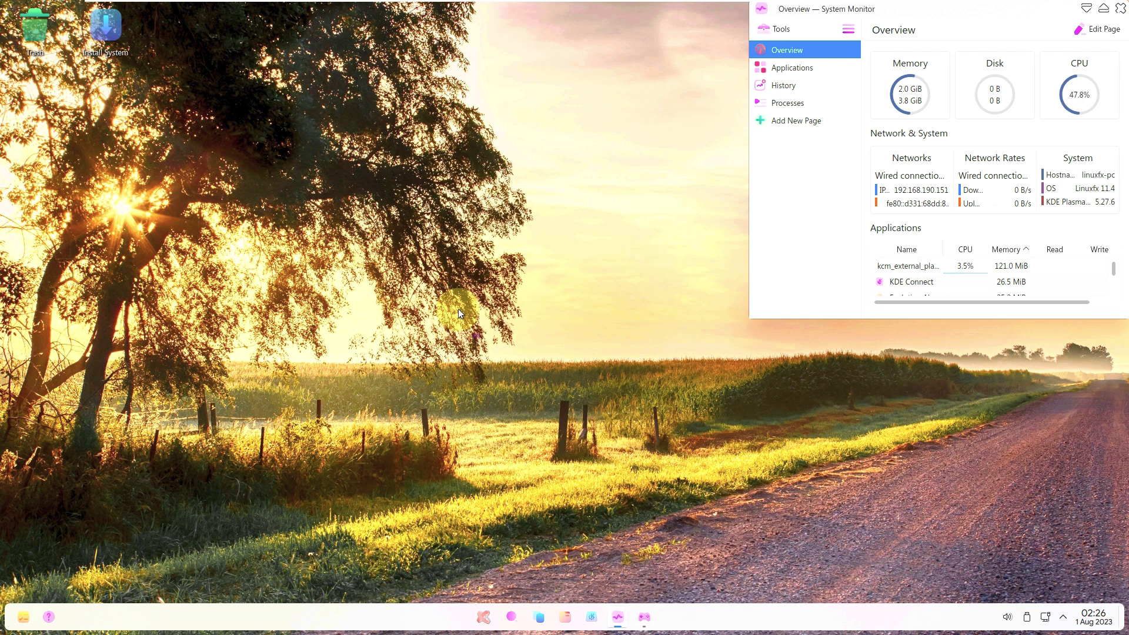
left_click(481, 615)
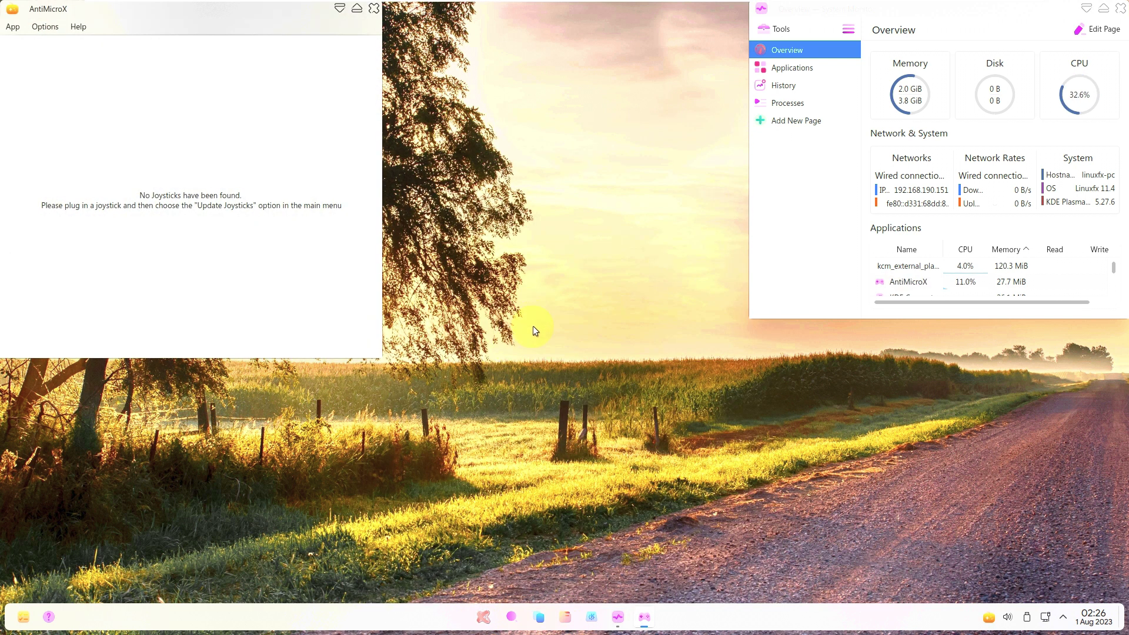
left_click(78, 26)
left_click(90, 104)
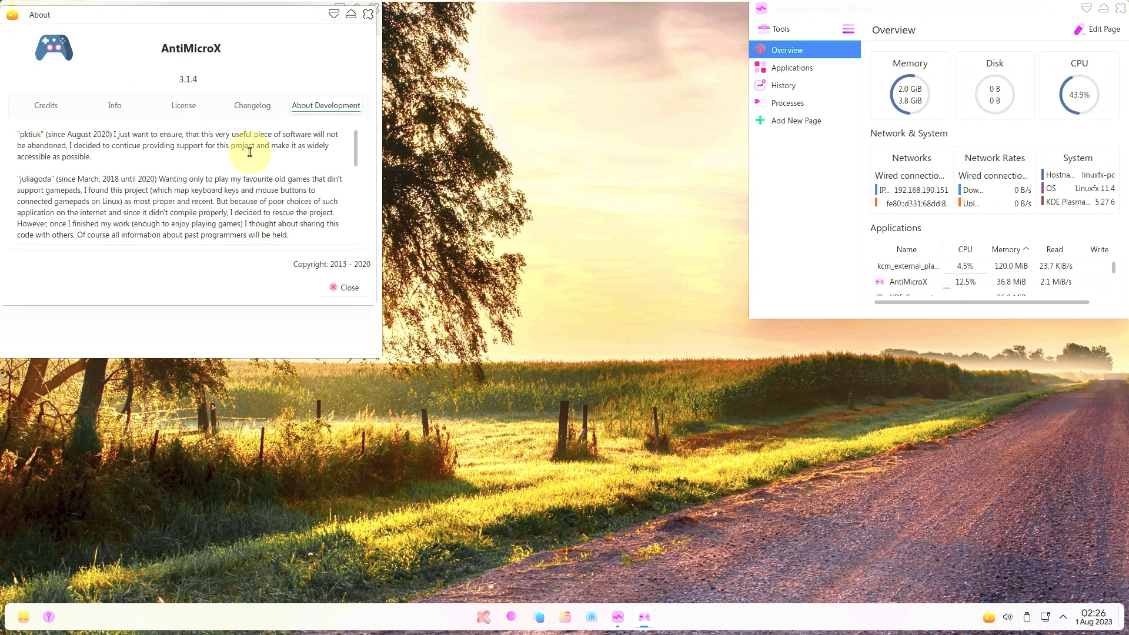
left_click(346, 288)
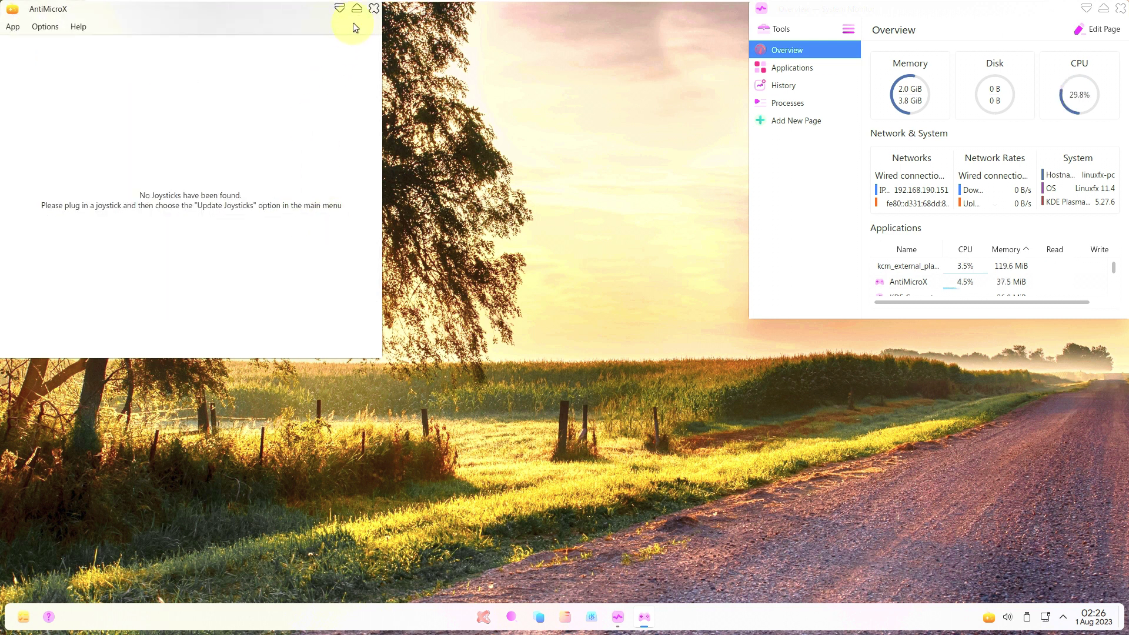
left_click(19, 33)
left_click(32, 63)
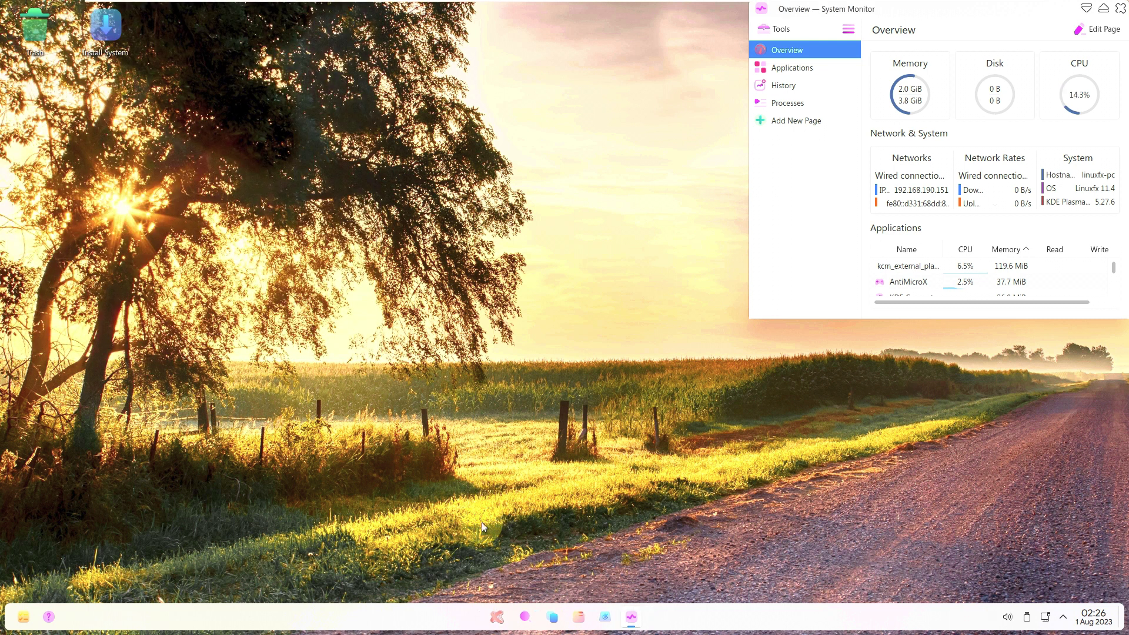
Launch Steam and Thunderbird Mail, cancelling Steam's update download.
left_click(493, 615)
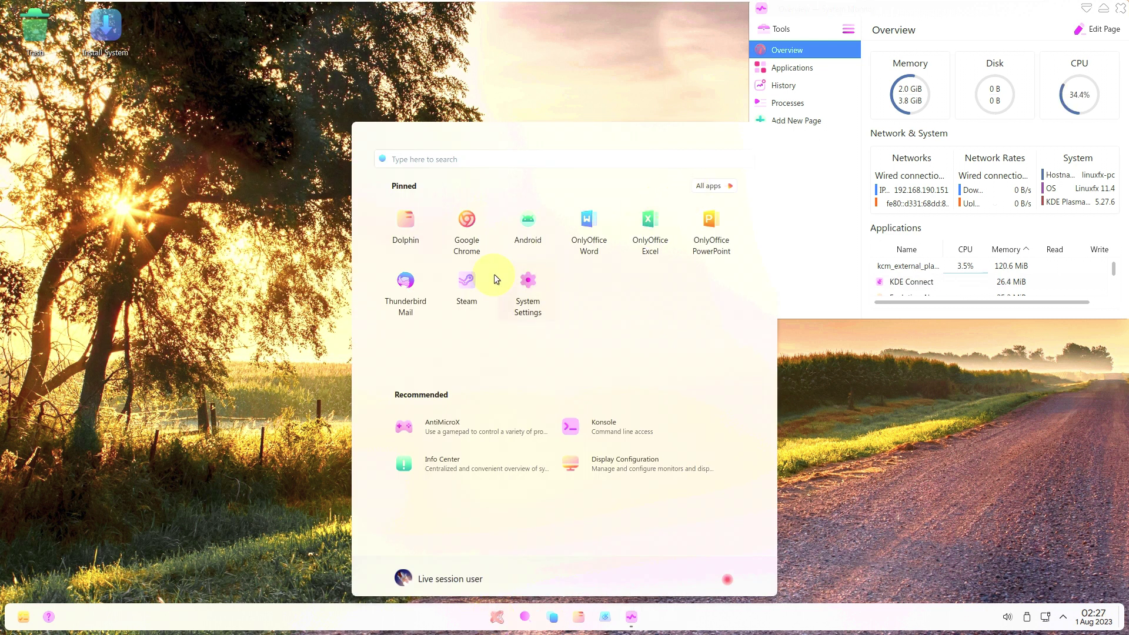
left_click(494, 274)
left_click(481, 615)
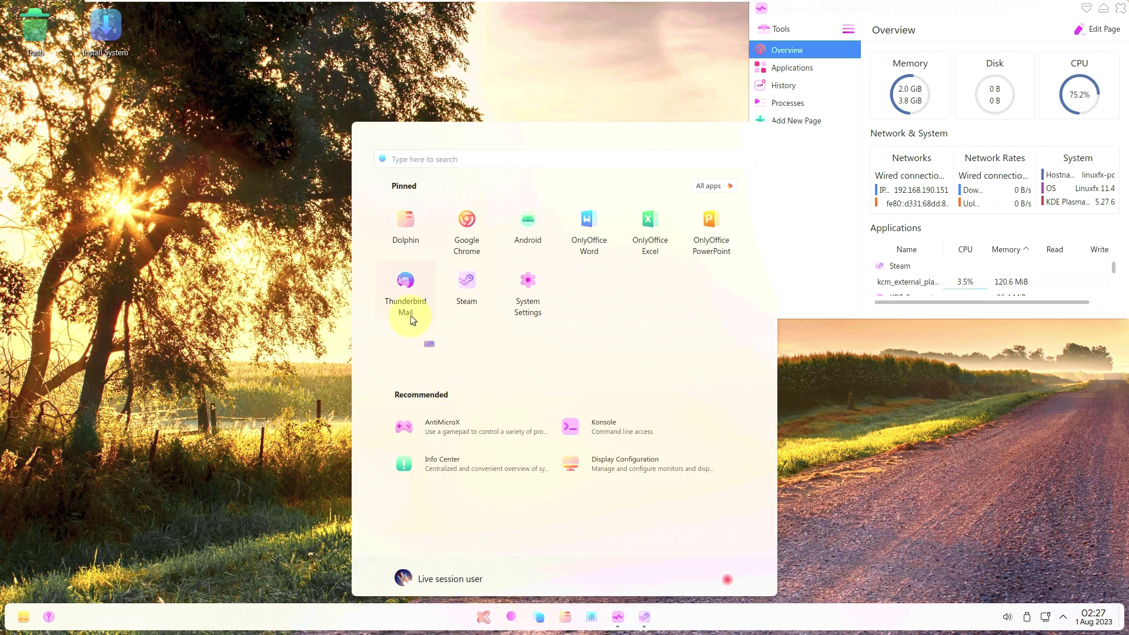
left_click(478, 615)
left_click(585, 244)
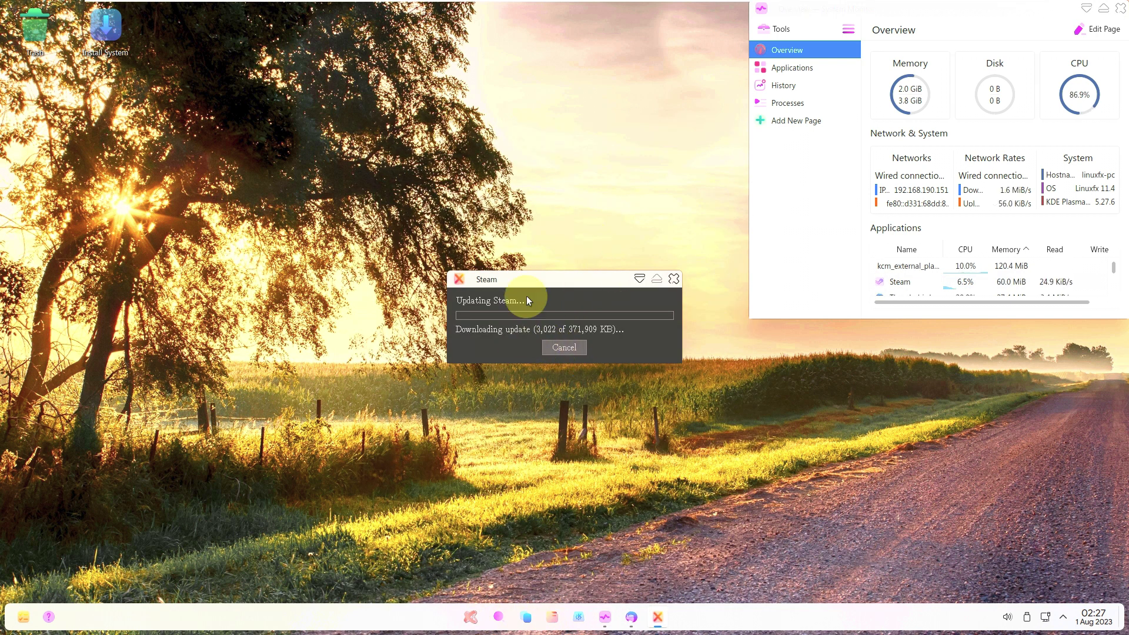
left_click(566, 346)
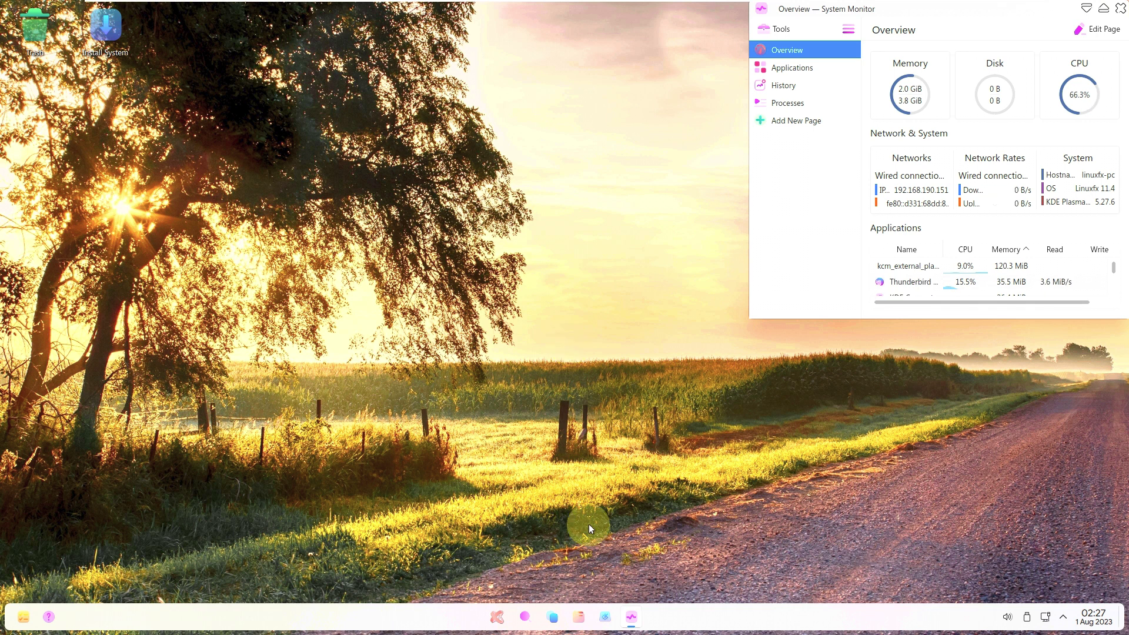
Browse the launcher's full alphabetical app list.
left_click(497, 616)
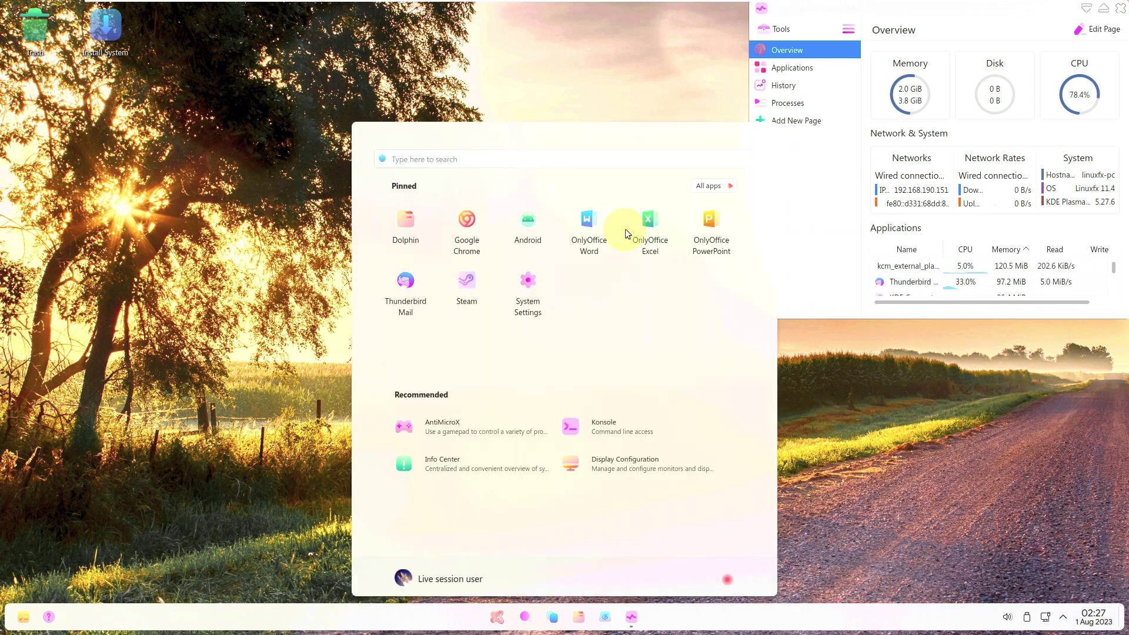
left_click(708, 185)
scroll(630, 301, "down", 10)
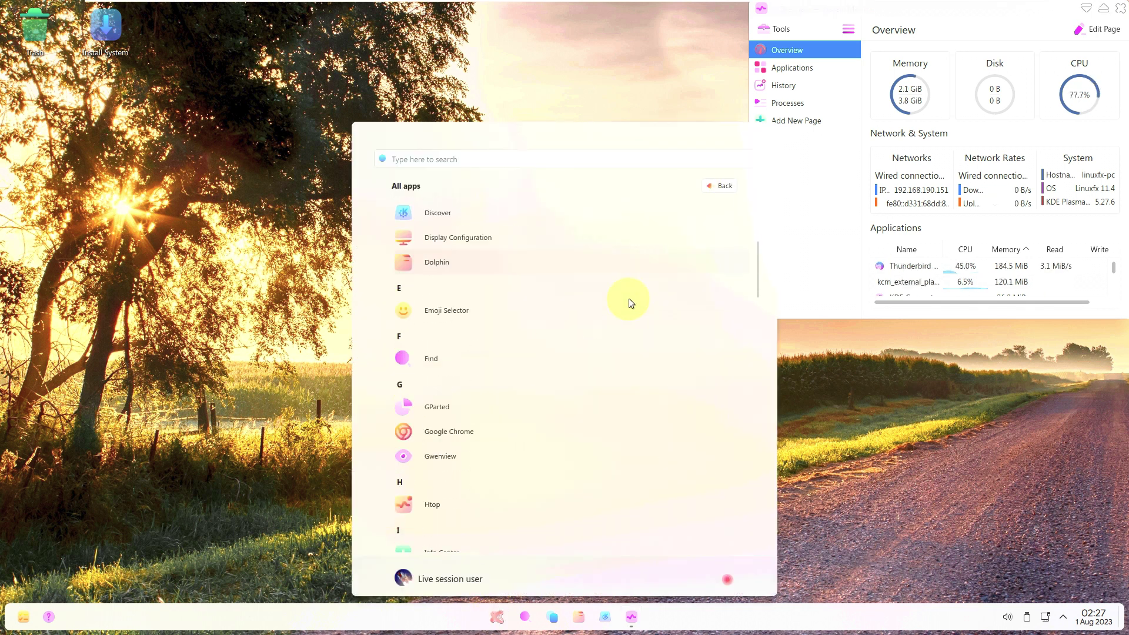
scroll(629, 301, "down", 10)
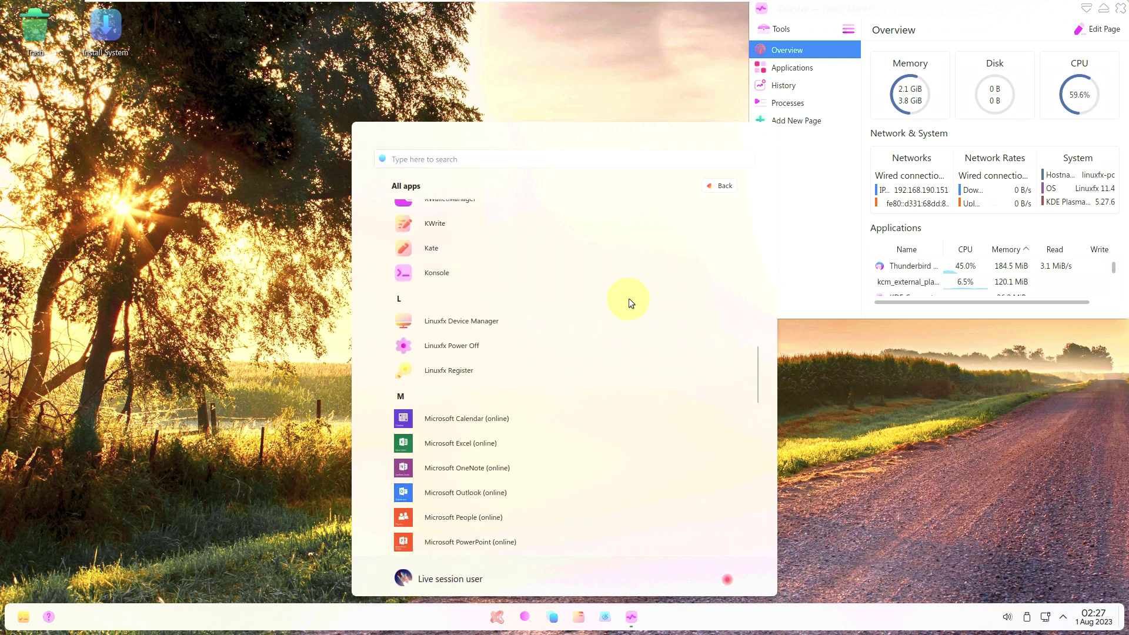
scroll(629, 300, "down", 10)
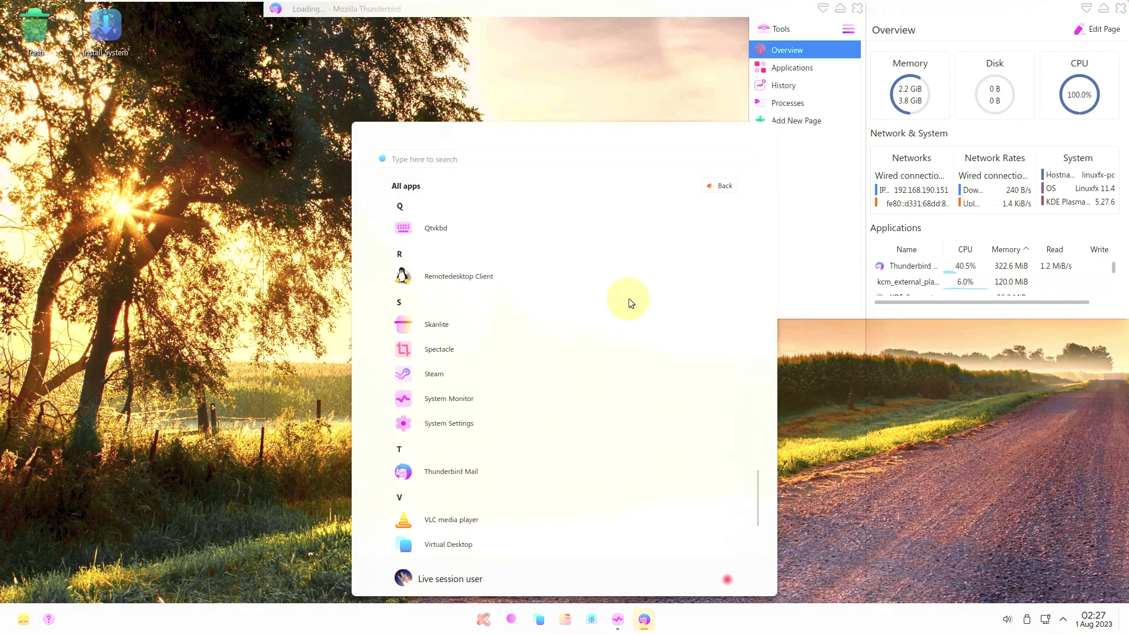
scroll(560, 536, "up", 3)
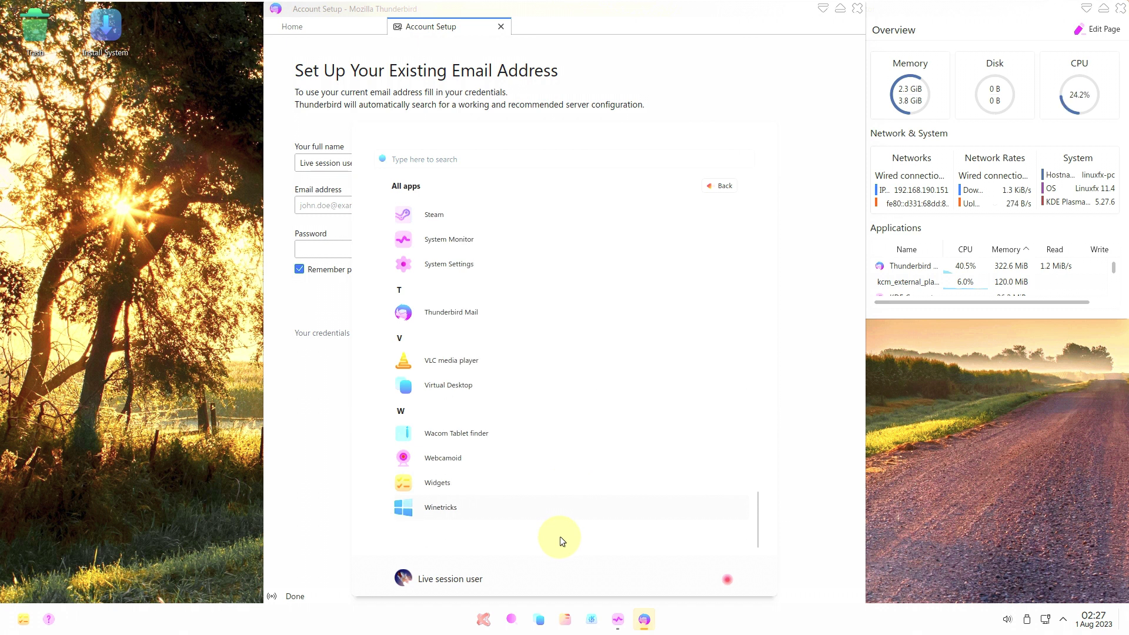
scroll(583, 271, "up", 15)
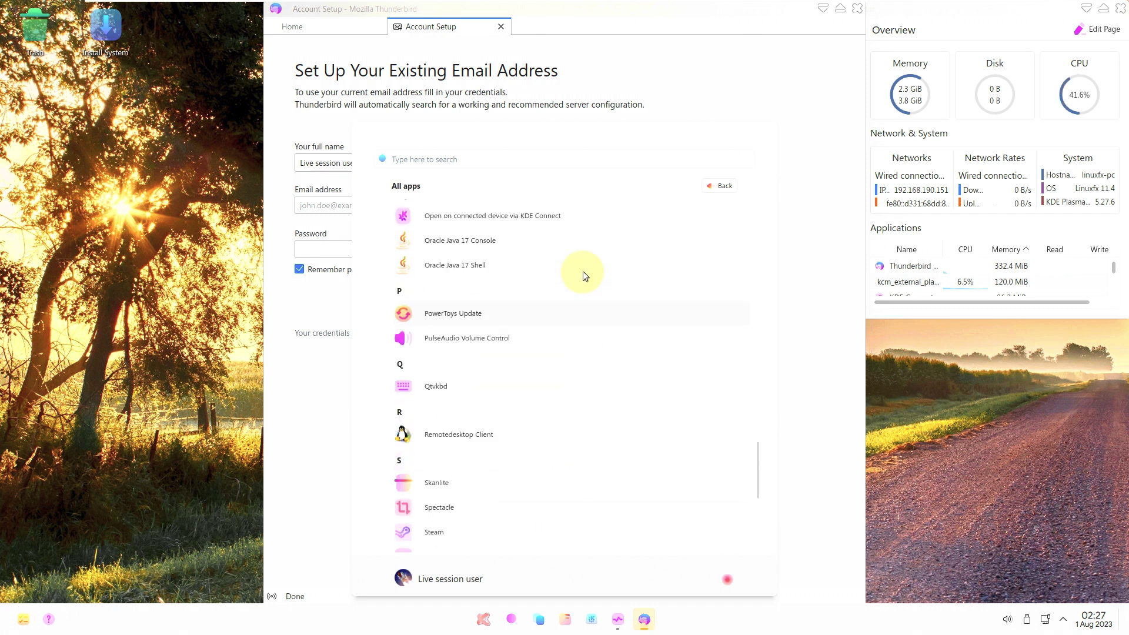
Close Thunderbird's Account Setup and Privacy Notice tabs and check its About version information.
left_click(831, 202)
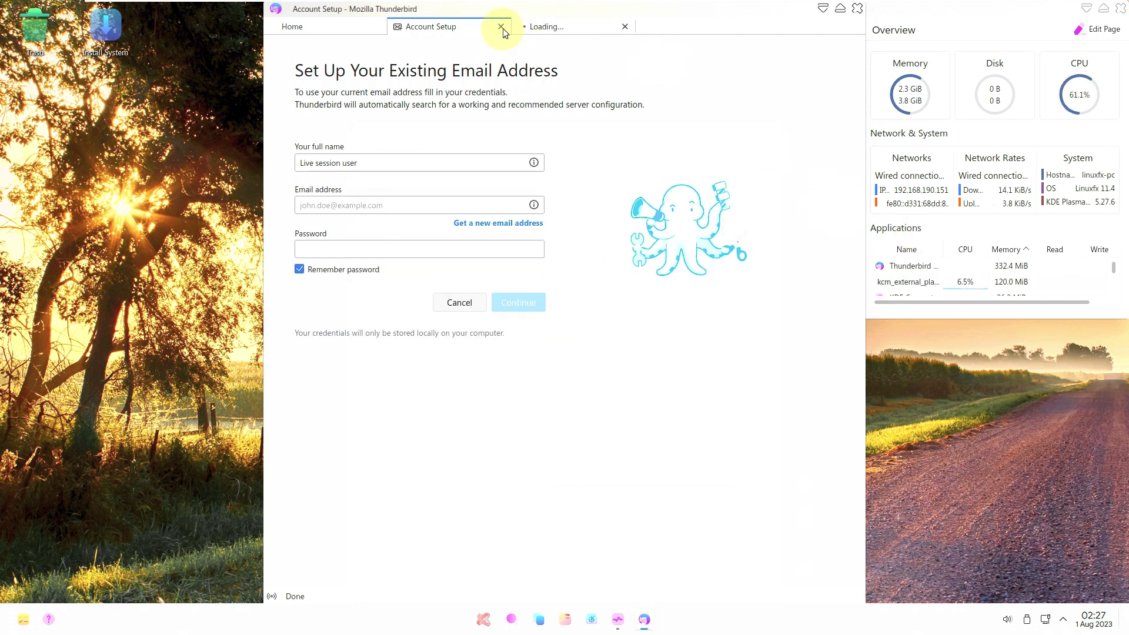
left_click(501, 27)
left_click(523, 27)
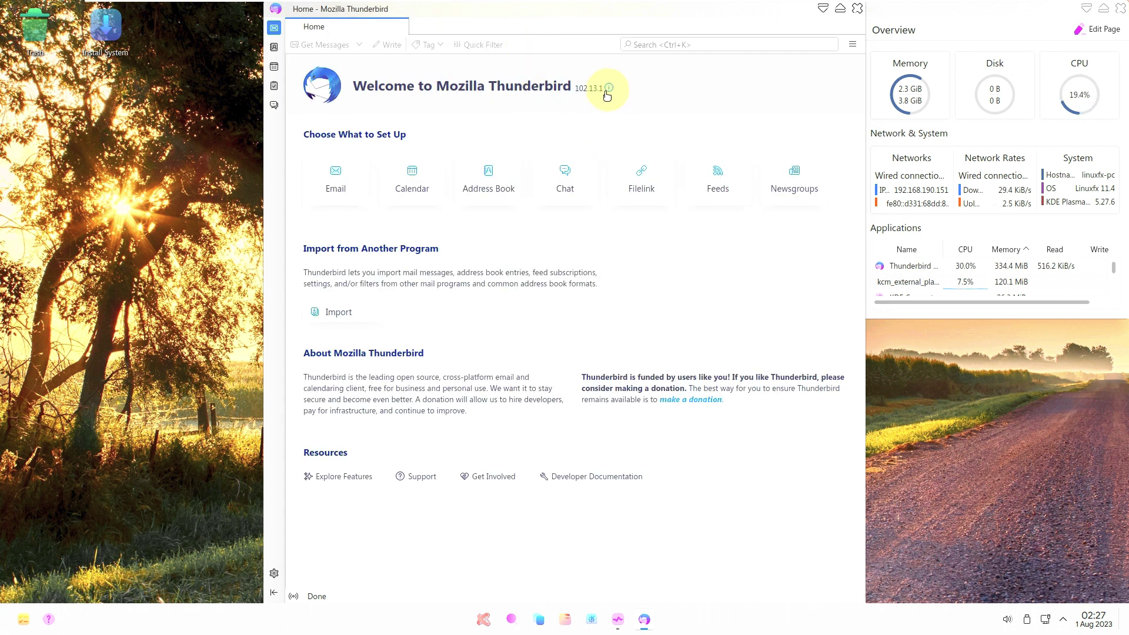
left_click(609, 88)
left_click(753, 212)
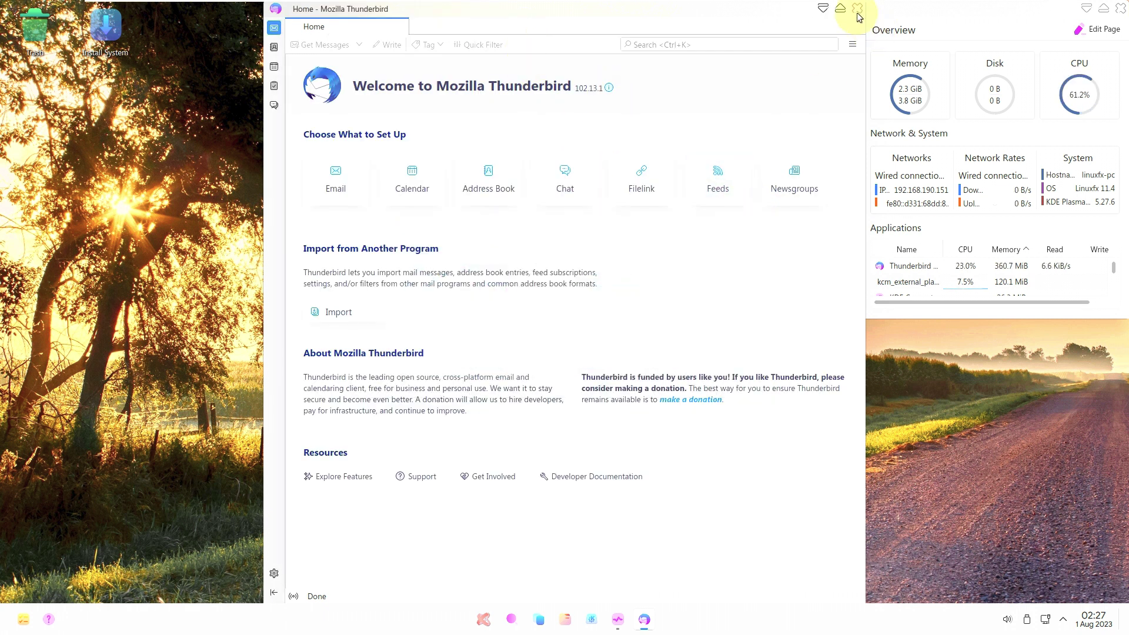
left_click(857, 8)
Preview the desktop and panel context menus, then dismiss both.
right_click(346, 185)
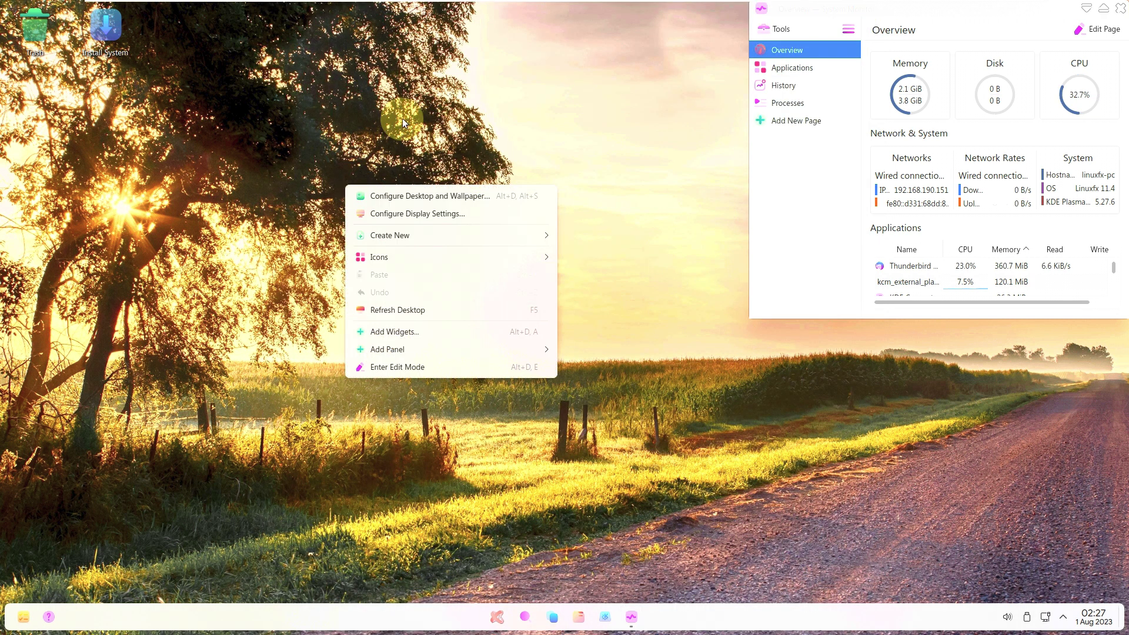
left_click(447, 465)
right_click(742, 608)
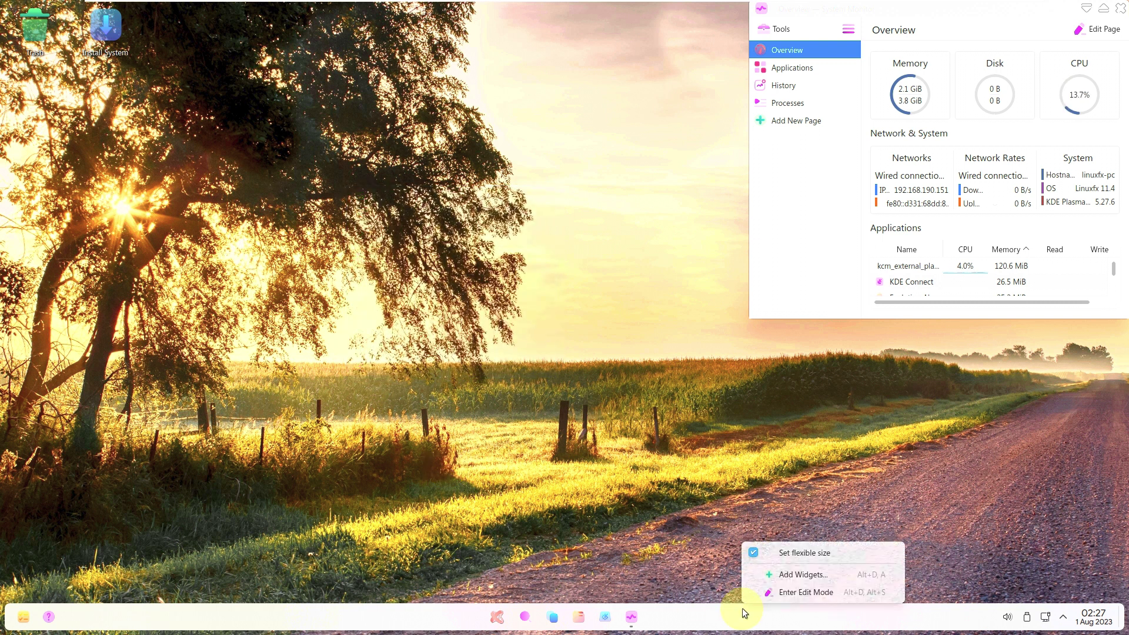
left_click(589, 516)
Launch Discover from the launcher's All apps list.
left_click(497, 622)
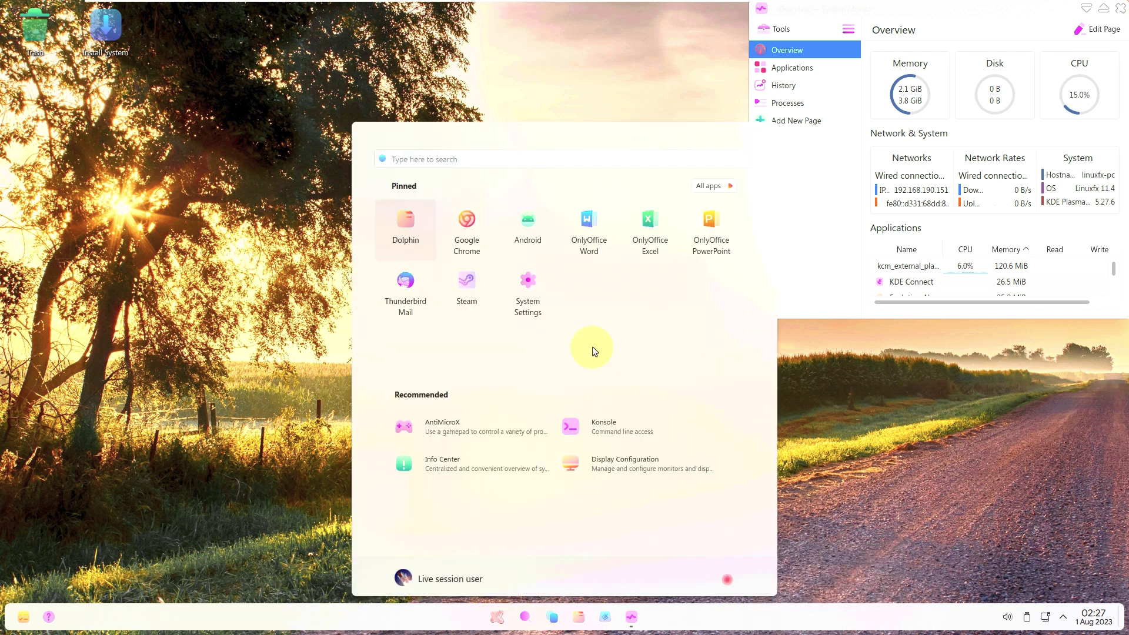
left_click(711, 185)
scroll(629, 336, "down", 3)
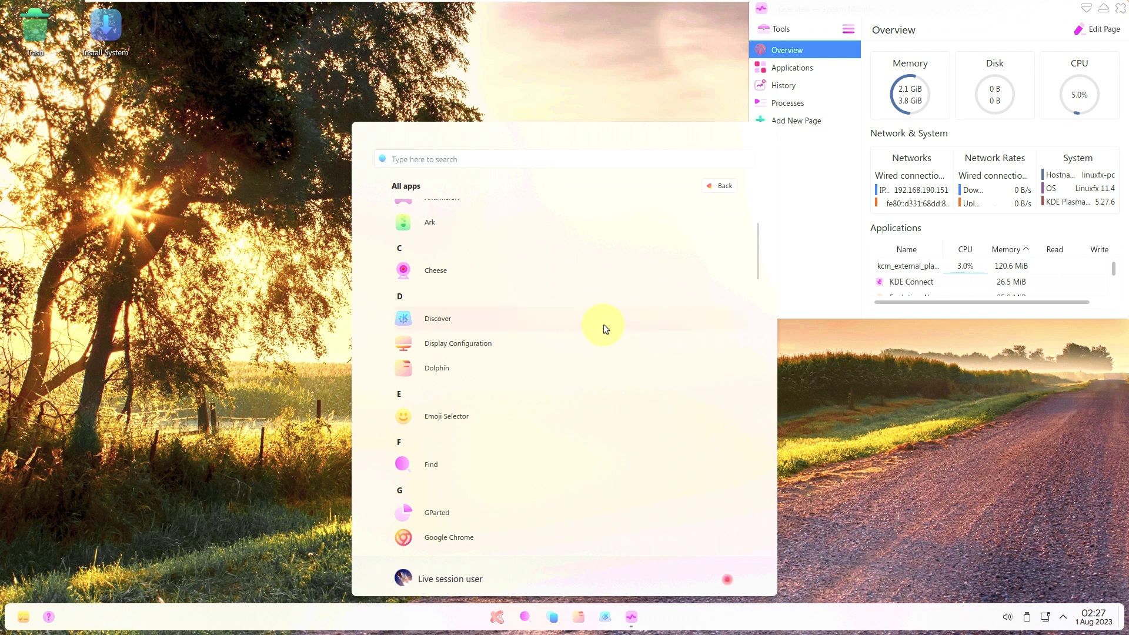
left_click(603, 324)
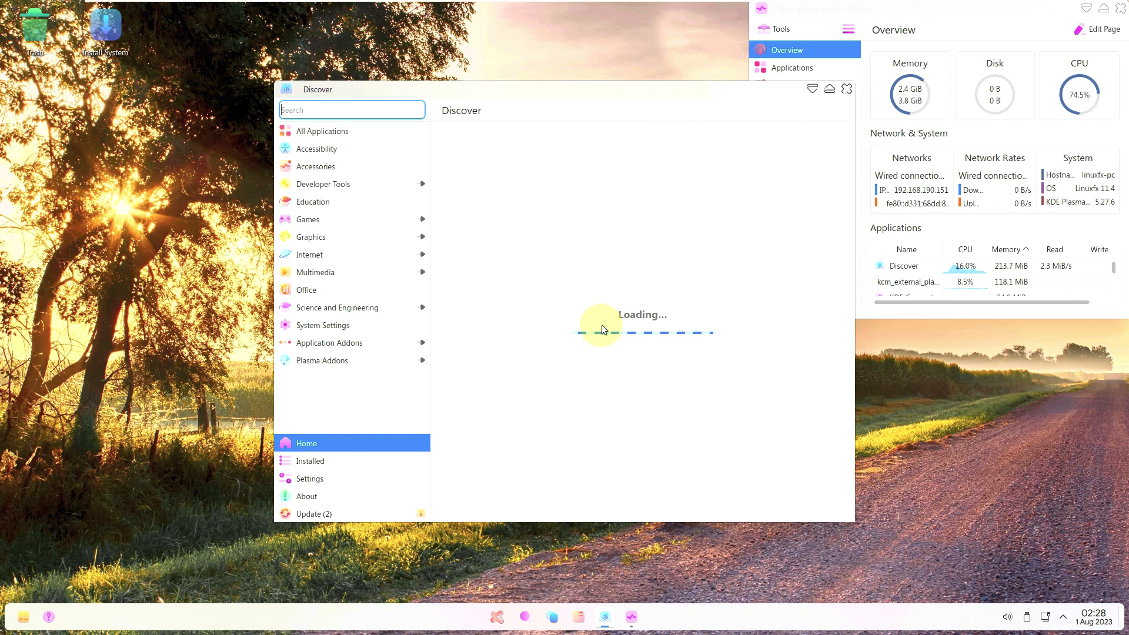
Browse Discover's Updates, About, Settings, Installed and Home pages.
left_click(353, 513)
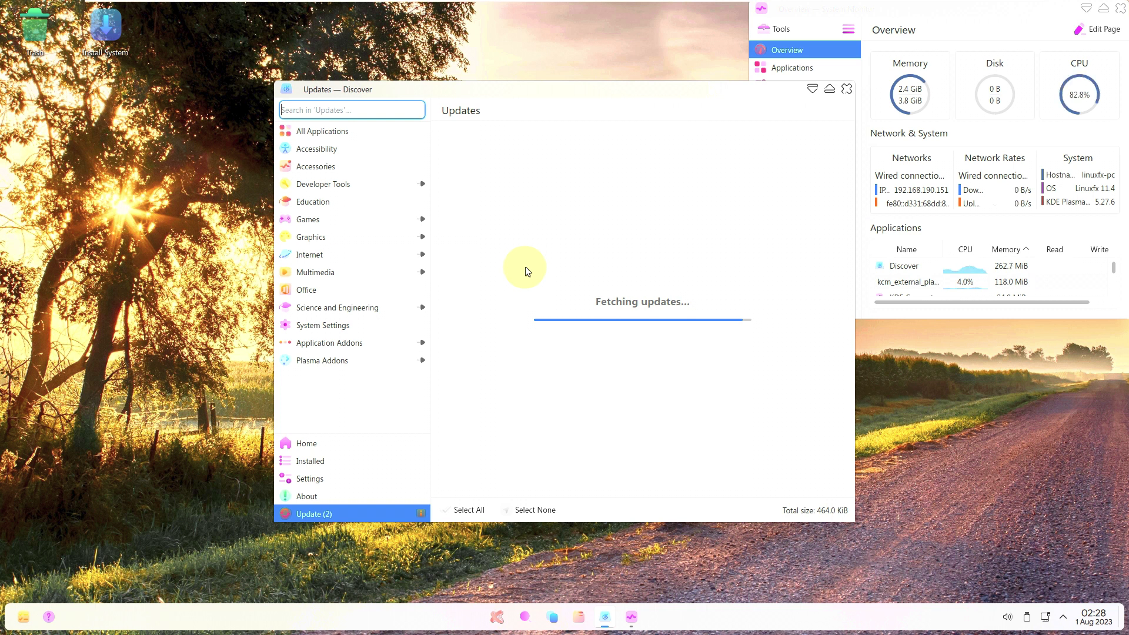
left_click(371, 496)
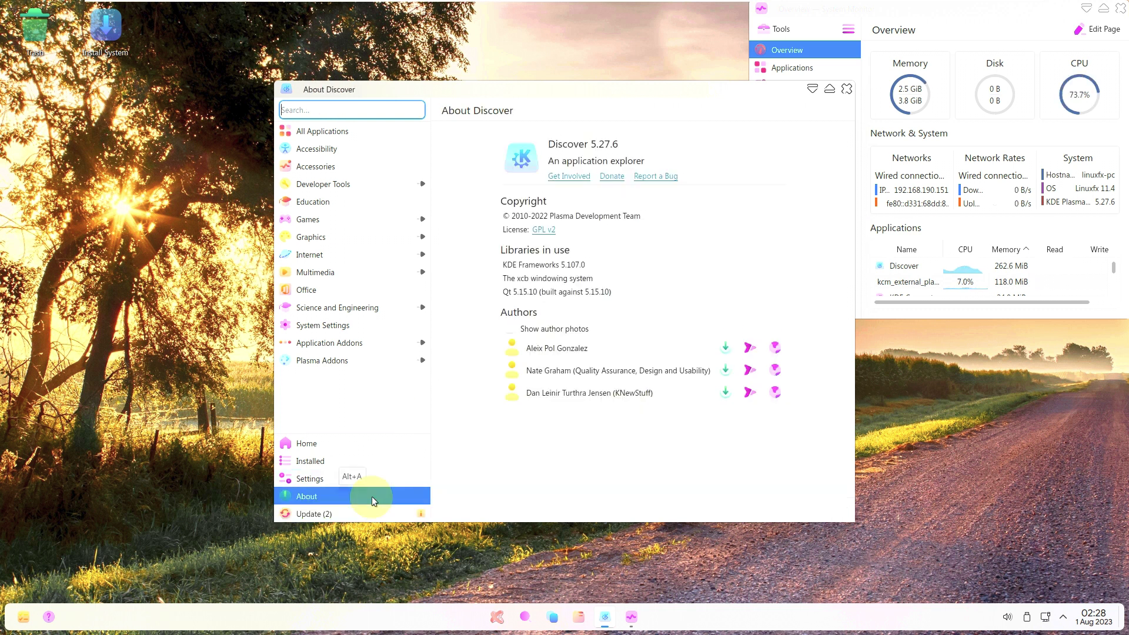
left_click(364, 515)
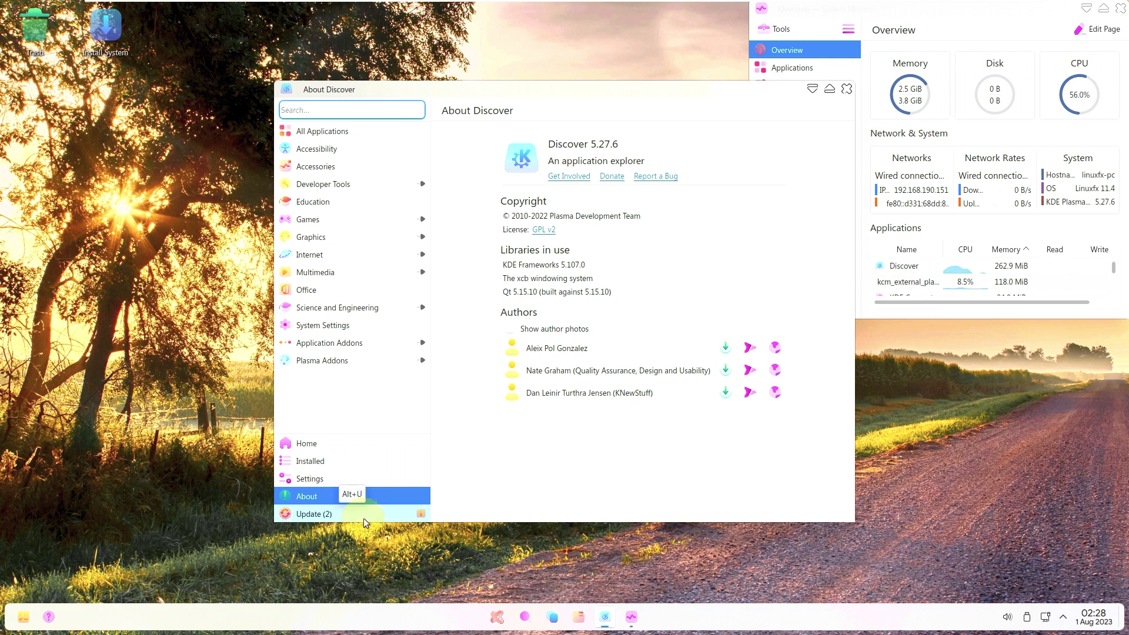
left_click(349, 477)
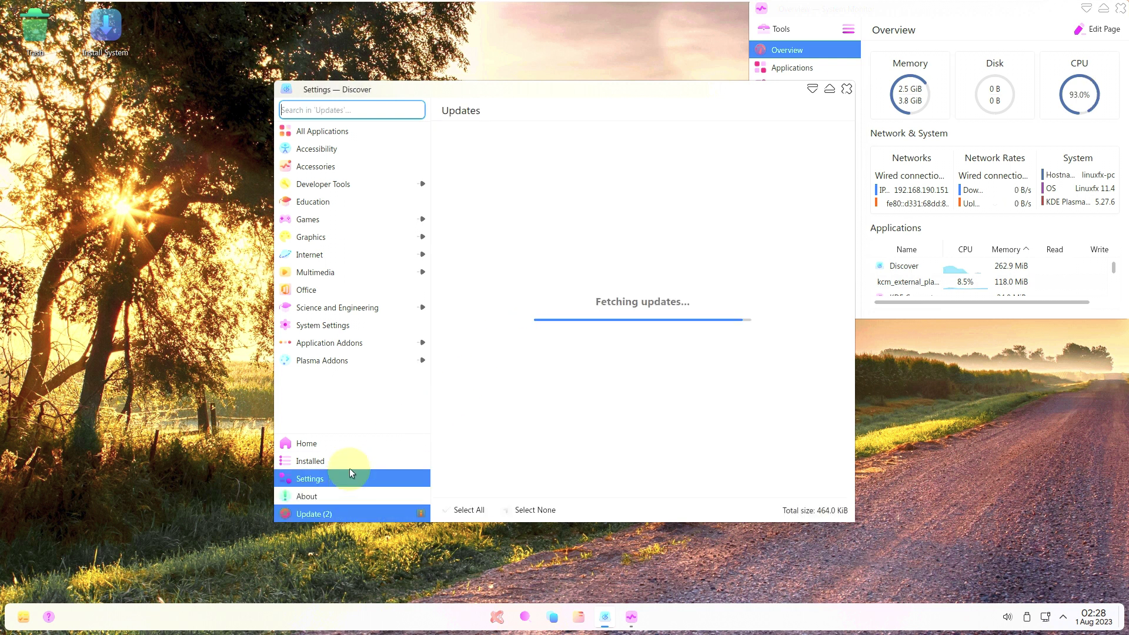
left_click(350, 463)
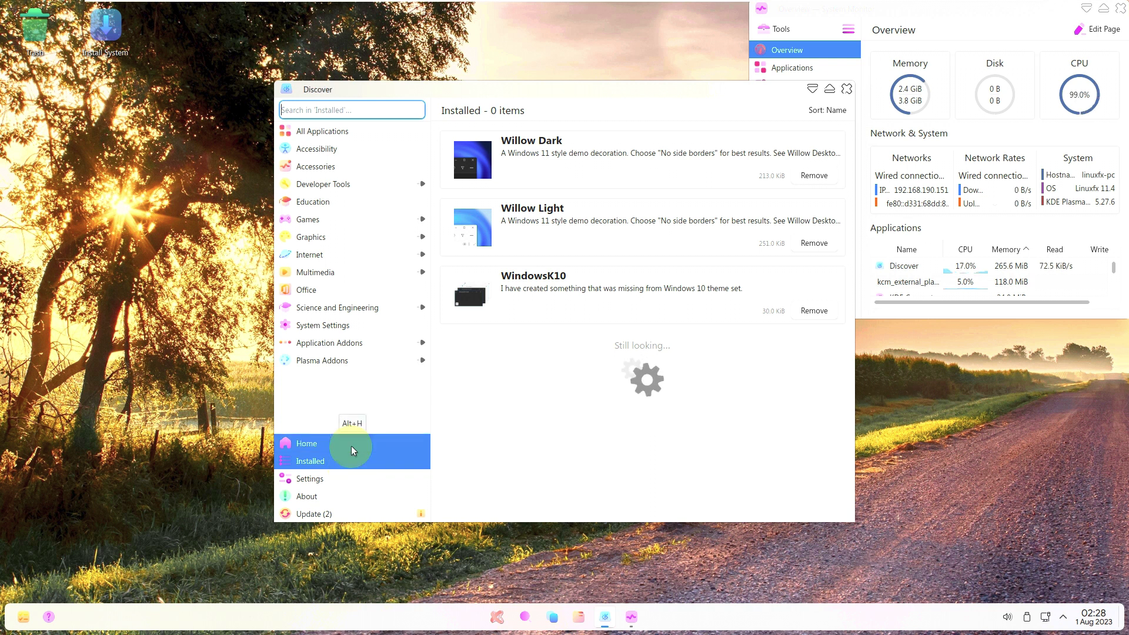
left_click(351, 446)
left_click_drag(849, 289, 840, 525)
Revisit Installed, Settings and About, scroll the 60 pending updates, then close Discover.
left_click(353, 460)
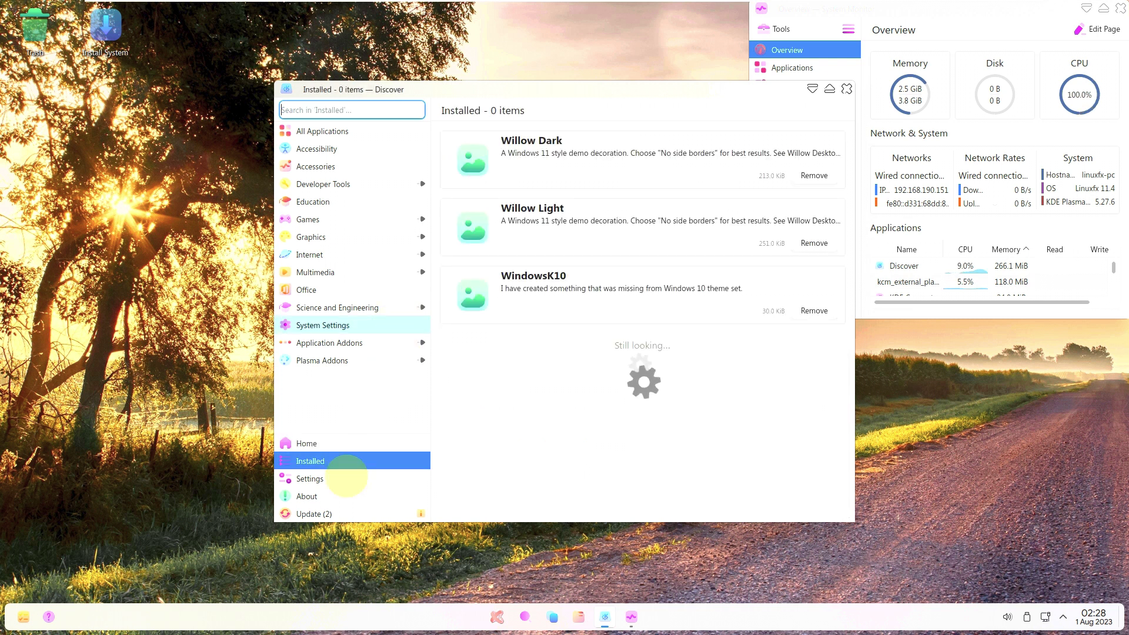
left_click(333, 479)
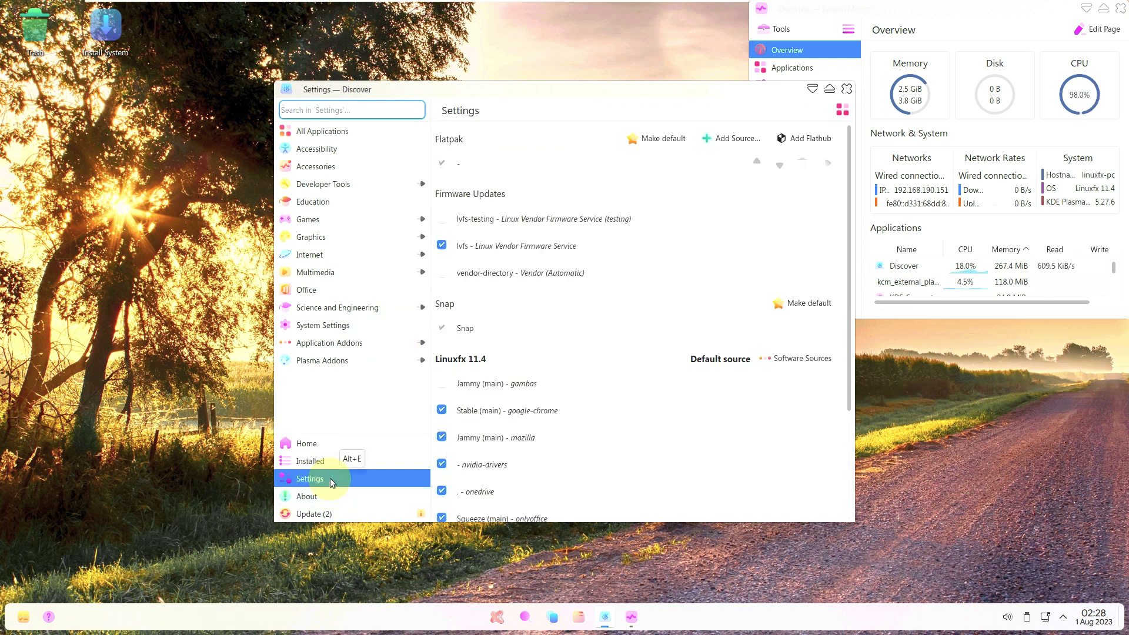
left_click(327, 496)
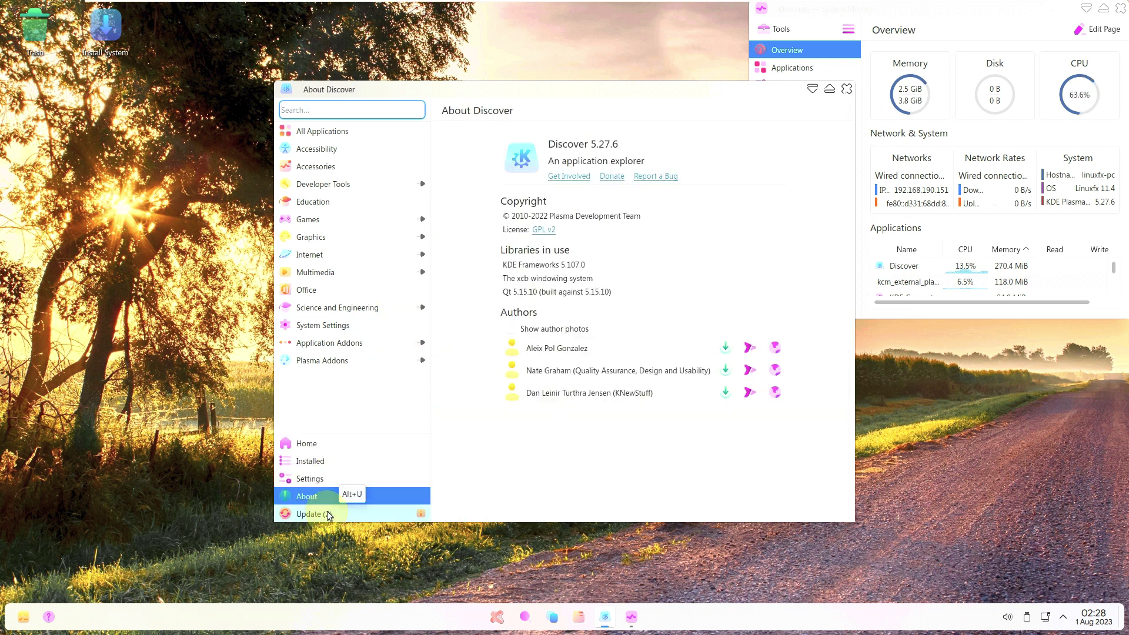
left_click(329, 515)
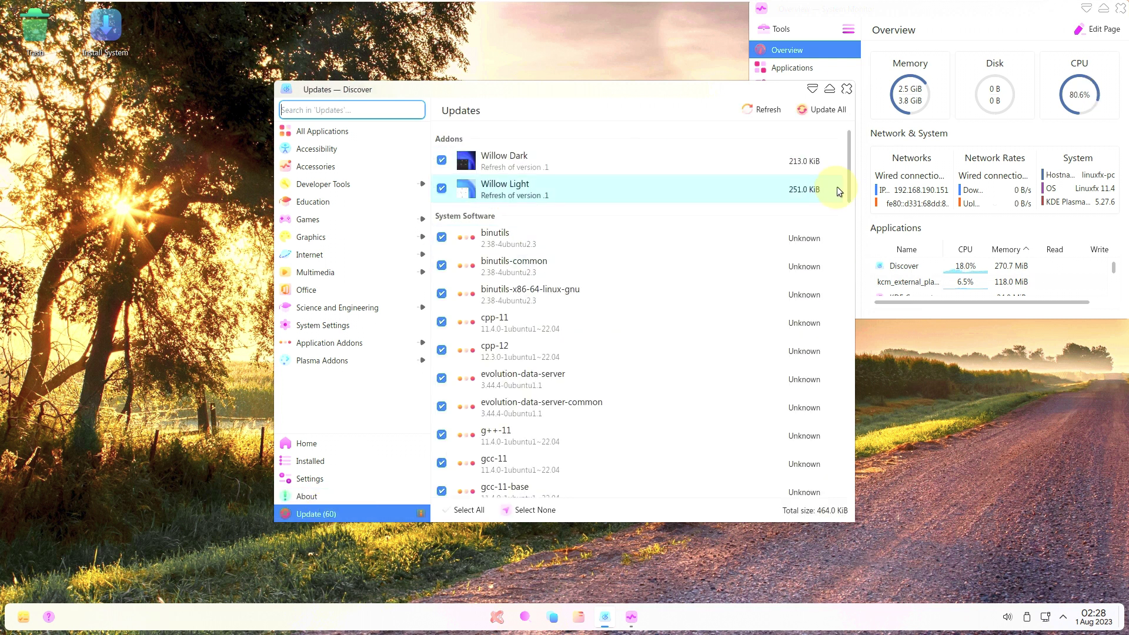
left_click_drag(845, 211, 819, 537)
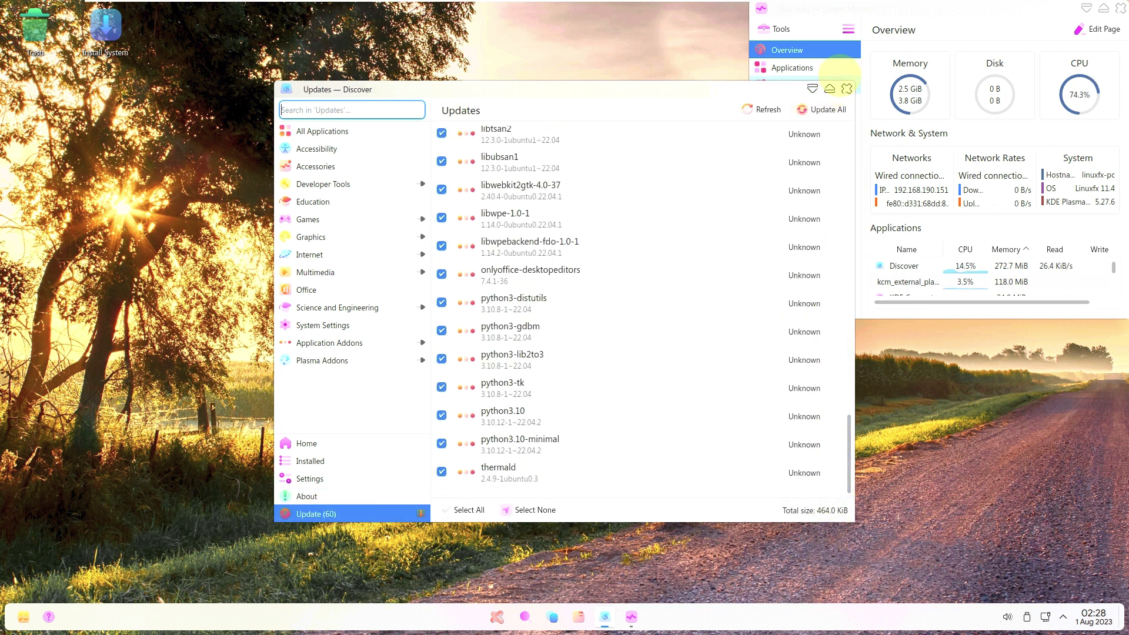
left_click(846, 90)
left_click(497, 616)
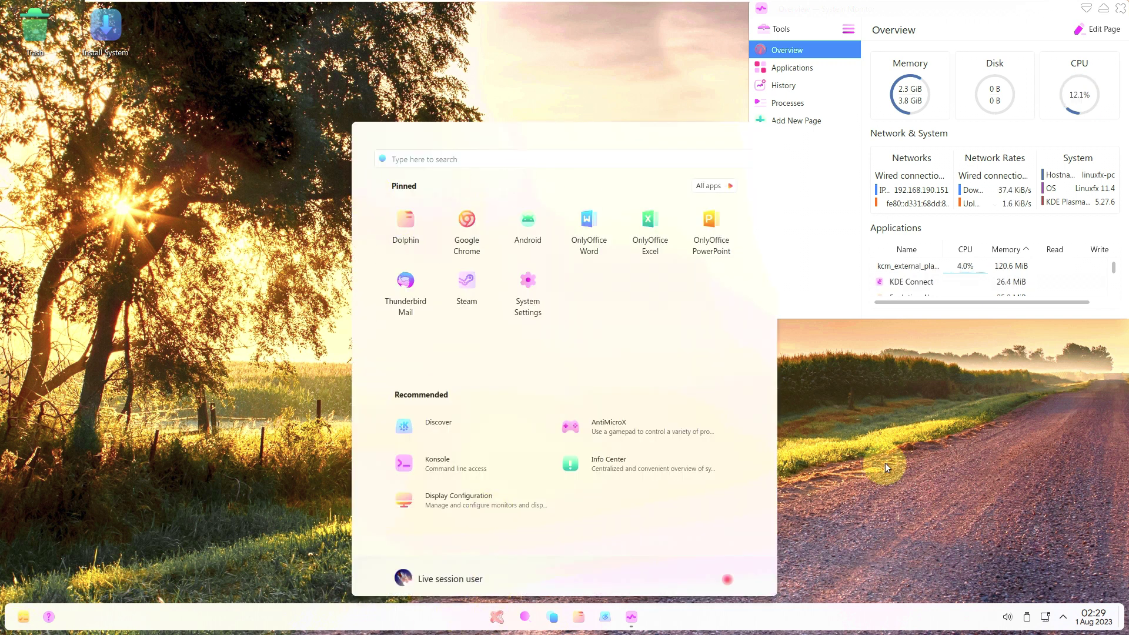
Dismiss the launcher, close System Monitor, and glance at the desktop context menu.
left_click(1086, 66)
left_click(1120, 8)
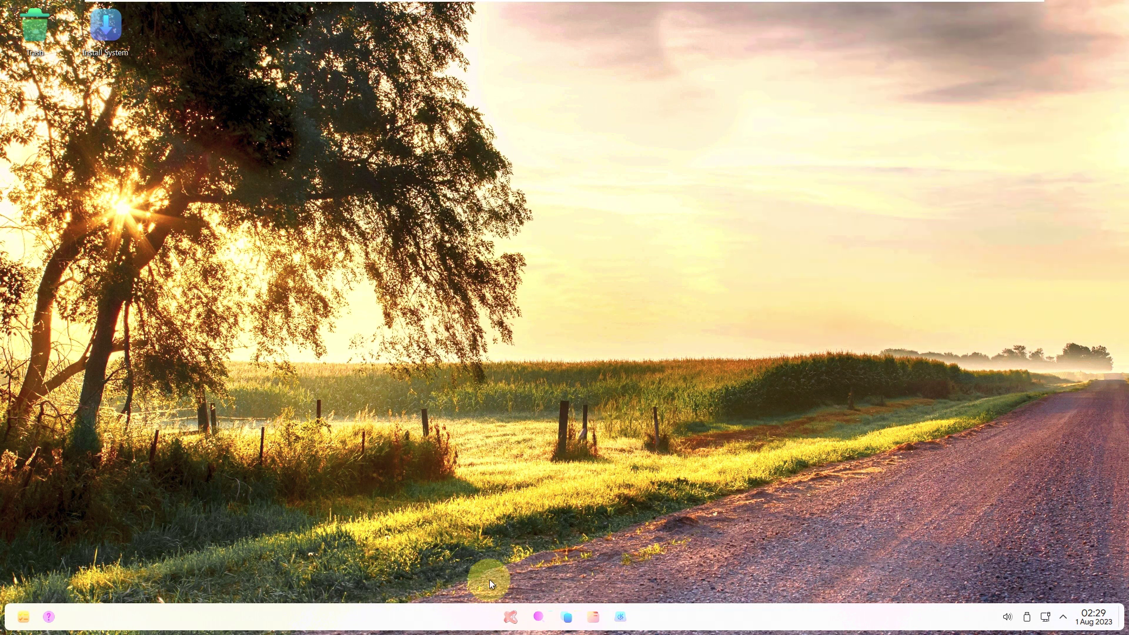
right_click(448, 225)
left_click(436, 485)
Open the Shutdown PowerToys dialog from Start and review its actions, keeping Power off.
left_click(509, 616)
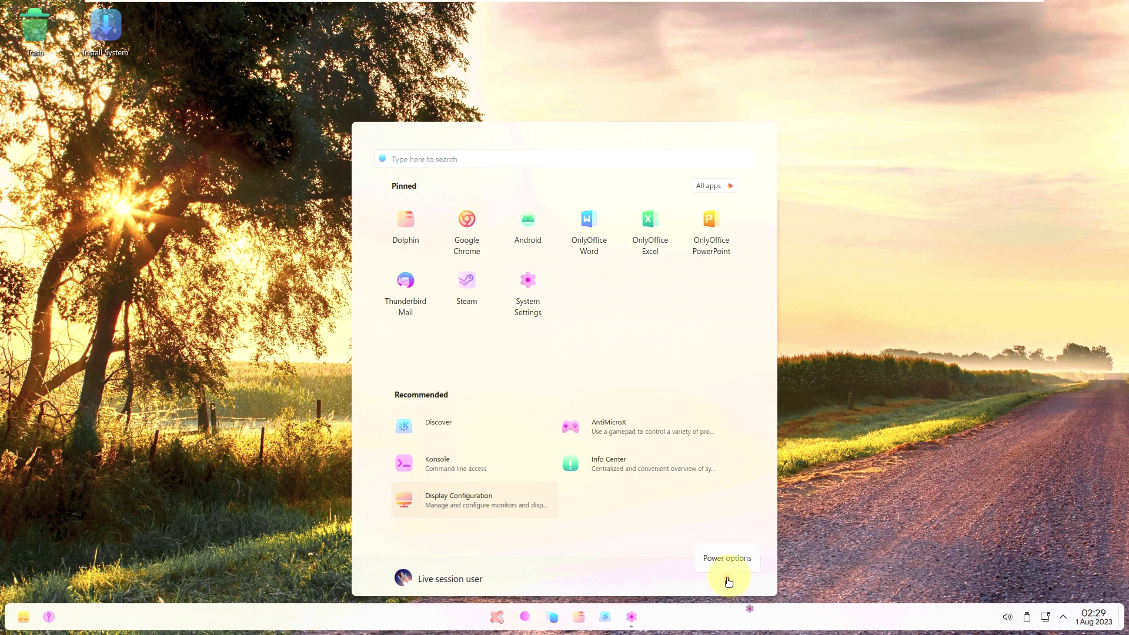
left_click(728, 555)
left_click(548, 336)
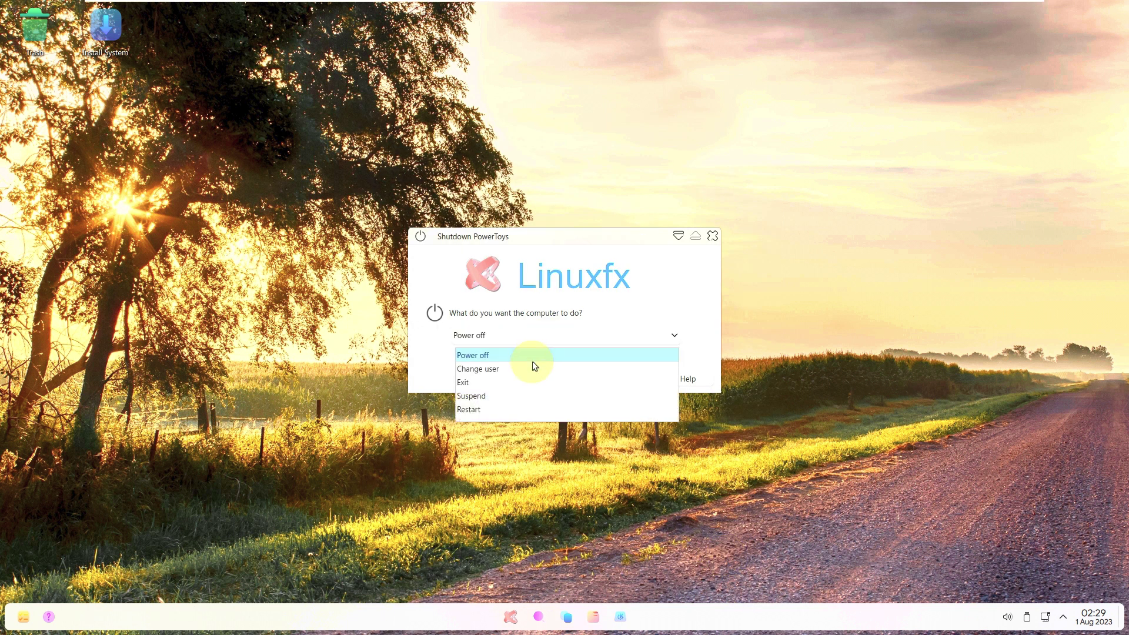
left_click(582, 298)
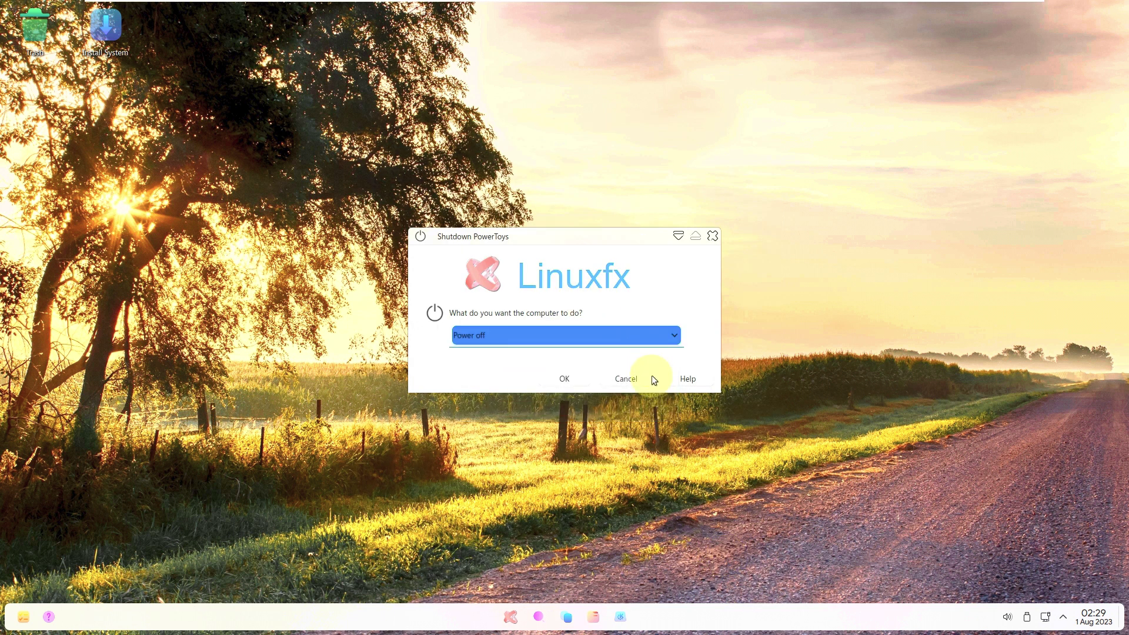
Preview the widgets panel and close it.
left_click(22, 615)
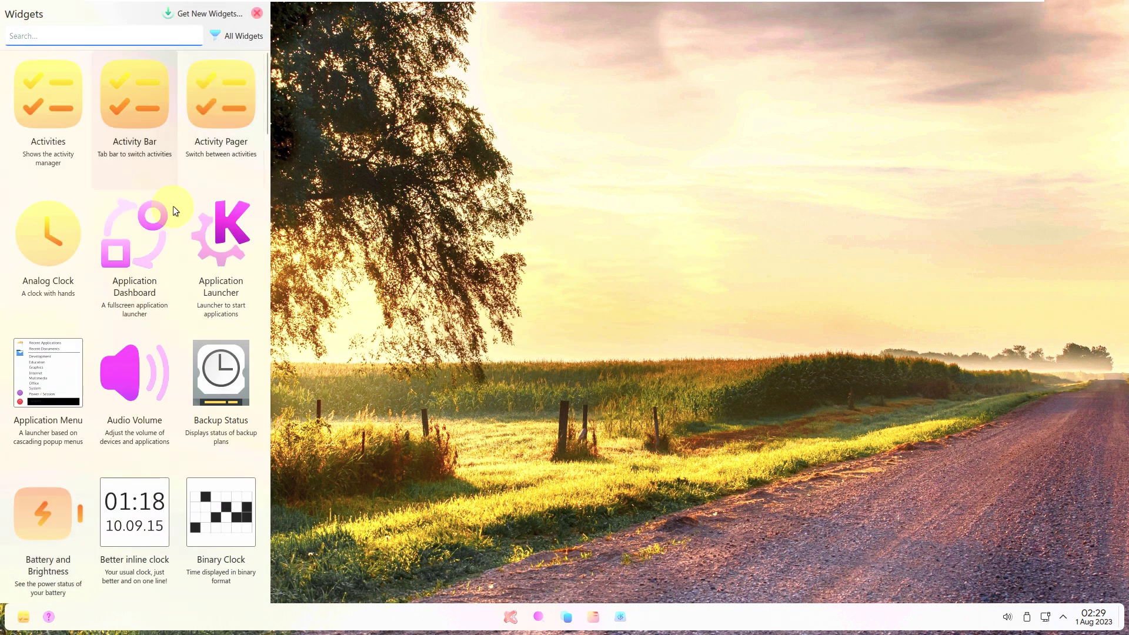
scroll(168, 262, "down", 5)
left_click(426, 254)
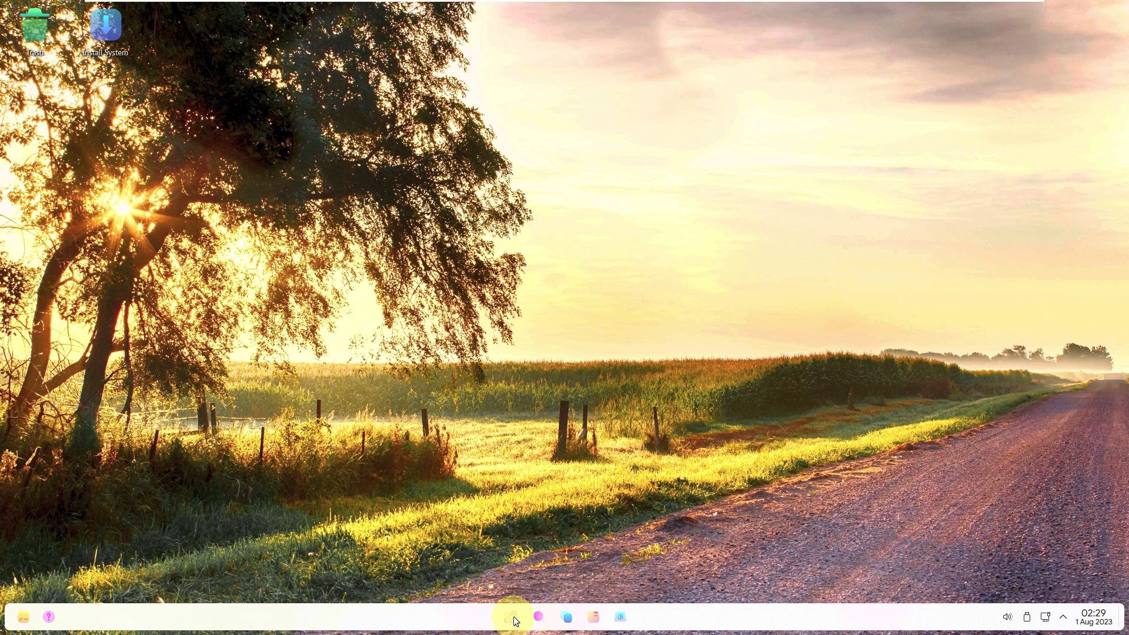
Open the Users window from the start menu avatar, cancel it, and reopen Start.
left_click(511, 615)
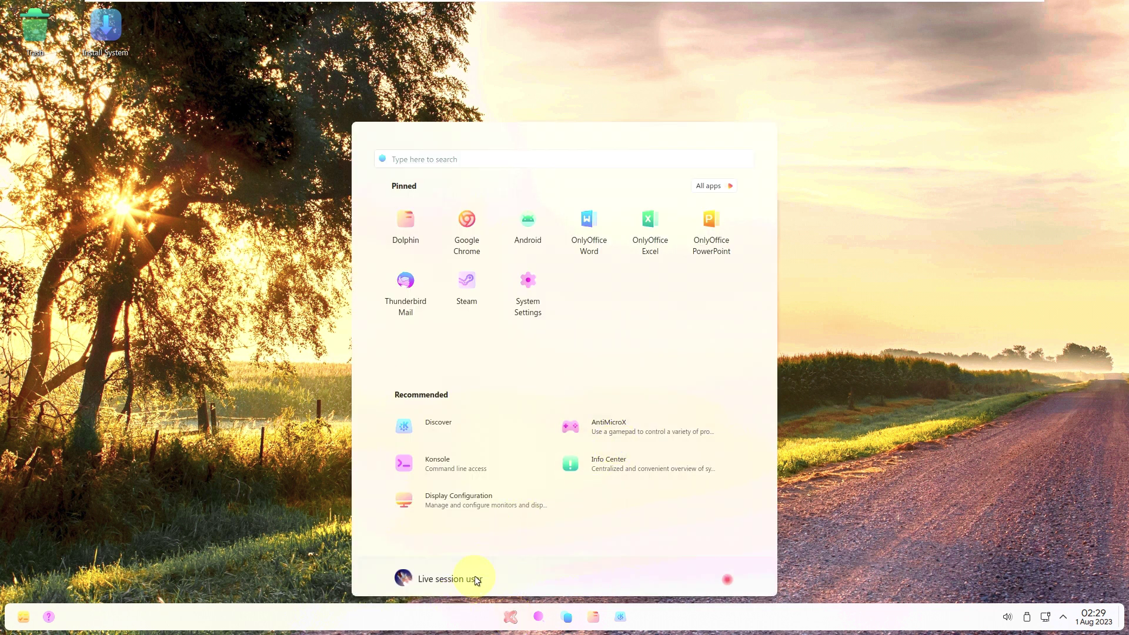
left_click(404, 577)
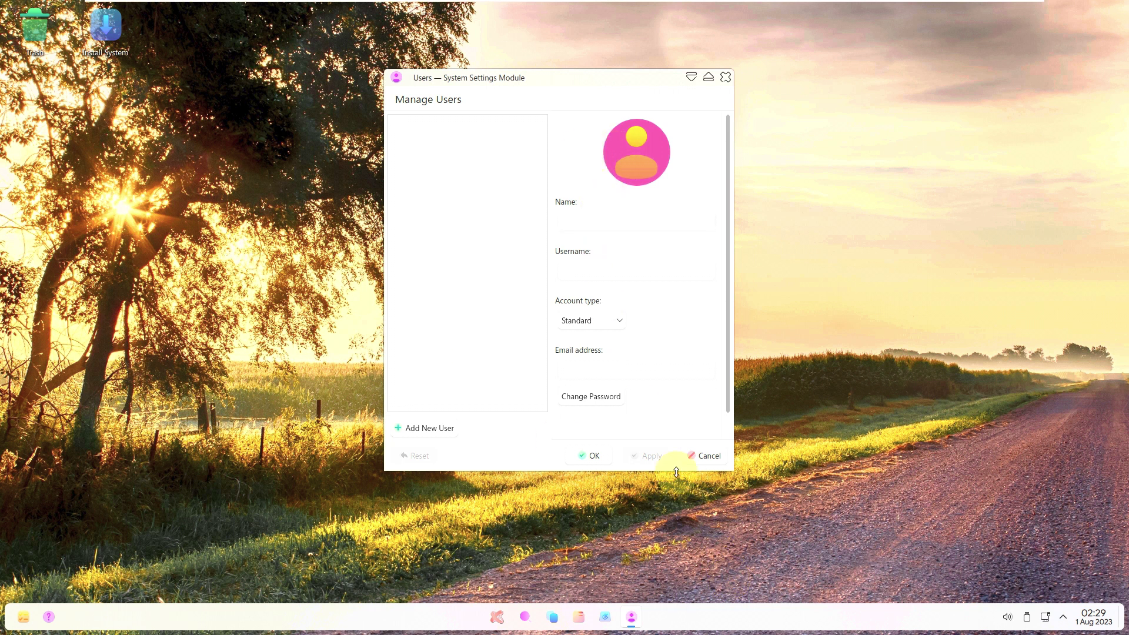
left_click(704, 456)
left_click(509, 617)
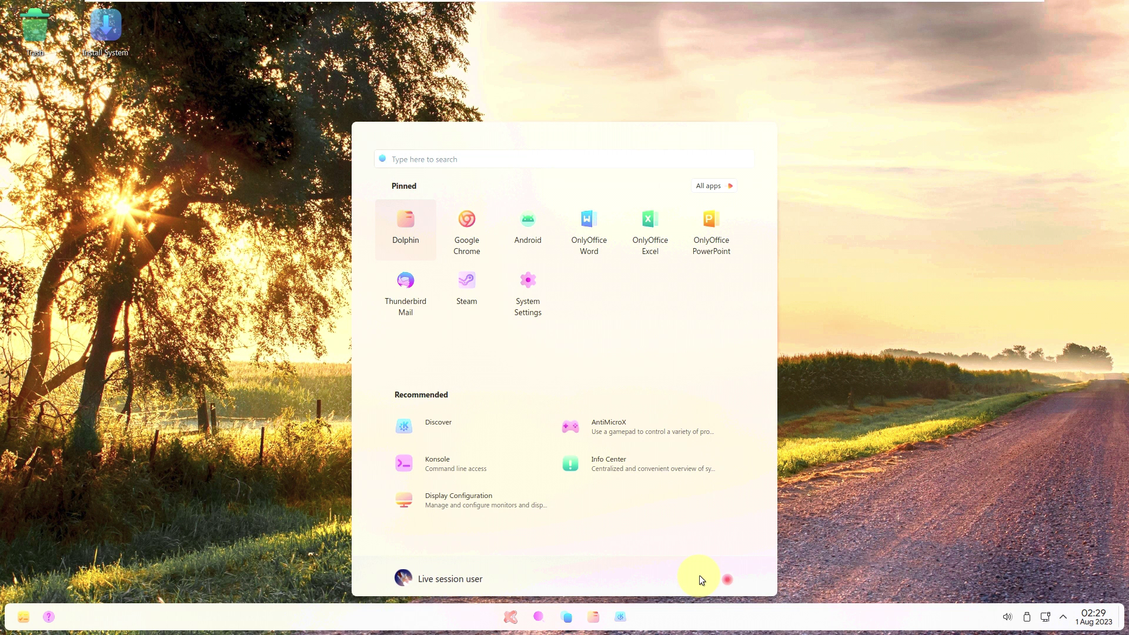
Switch user via the Change user power action, then unlock back to the desktop.
left_click(727, 580)
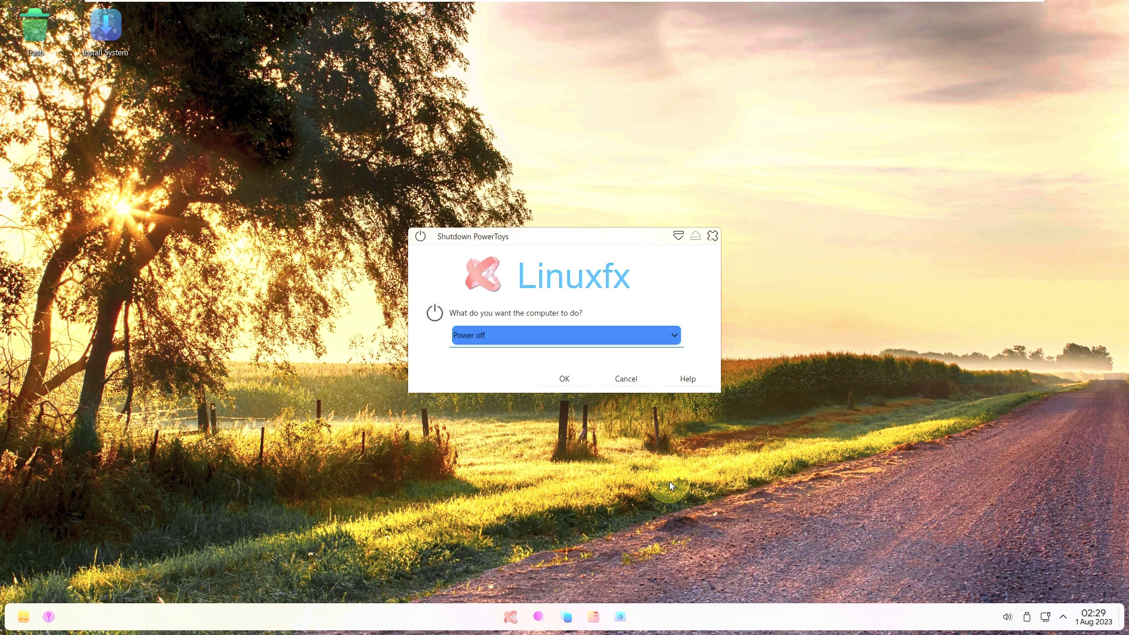
left_click(594, 344)
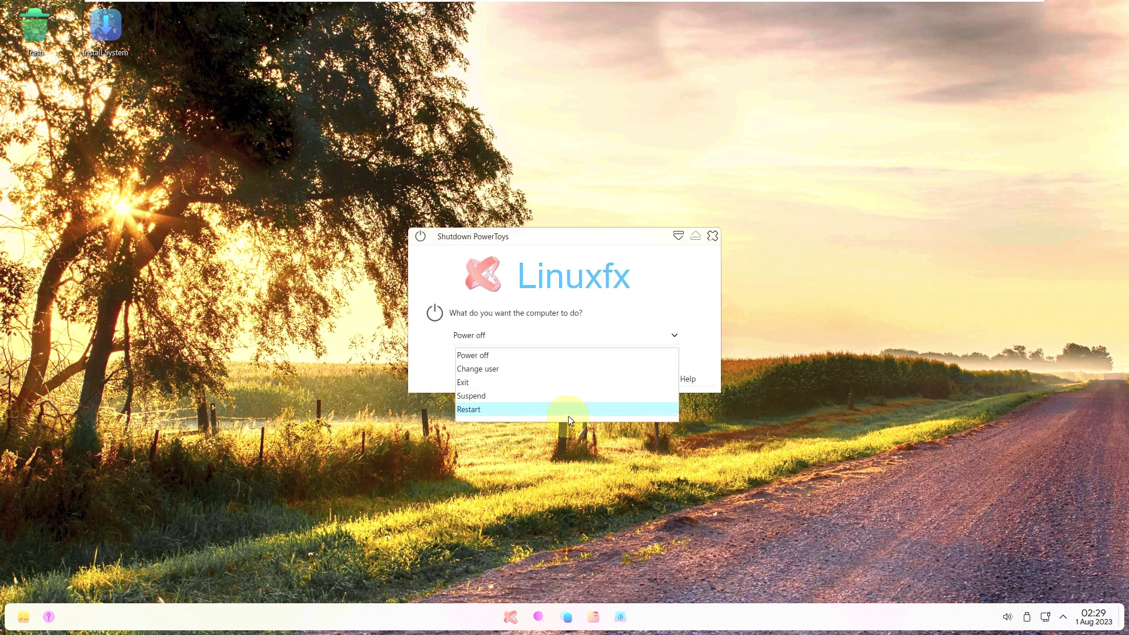
left_click(581, 368)
left_click(578, 376)
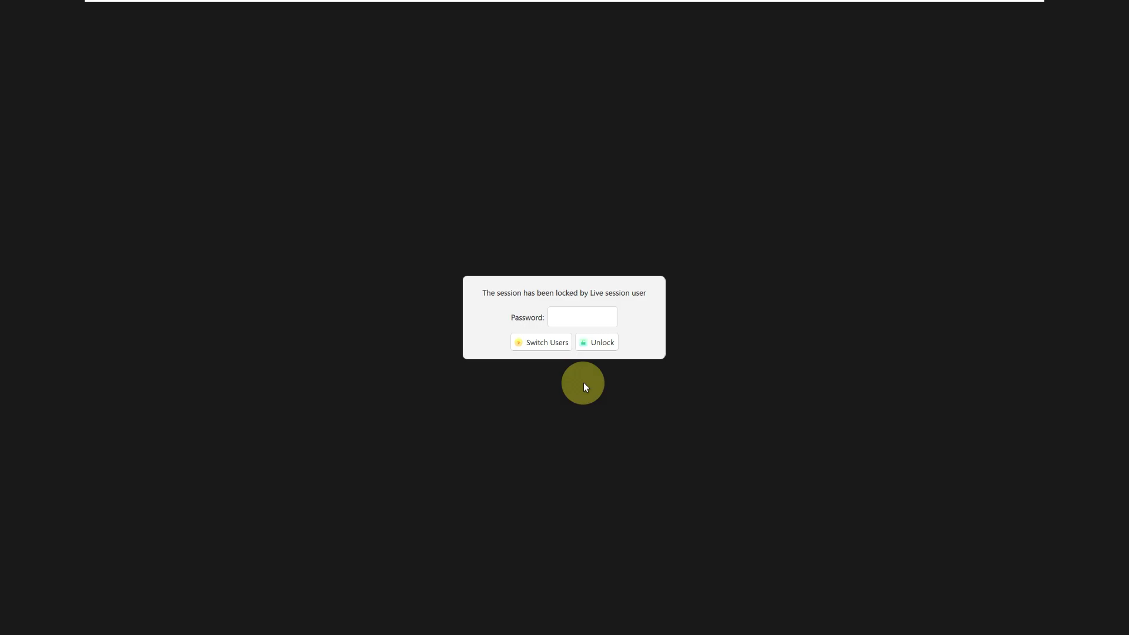
left_click(591, 320)
left_click(597, 341)
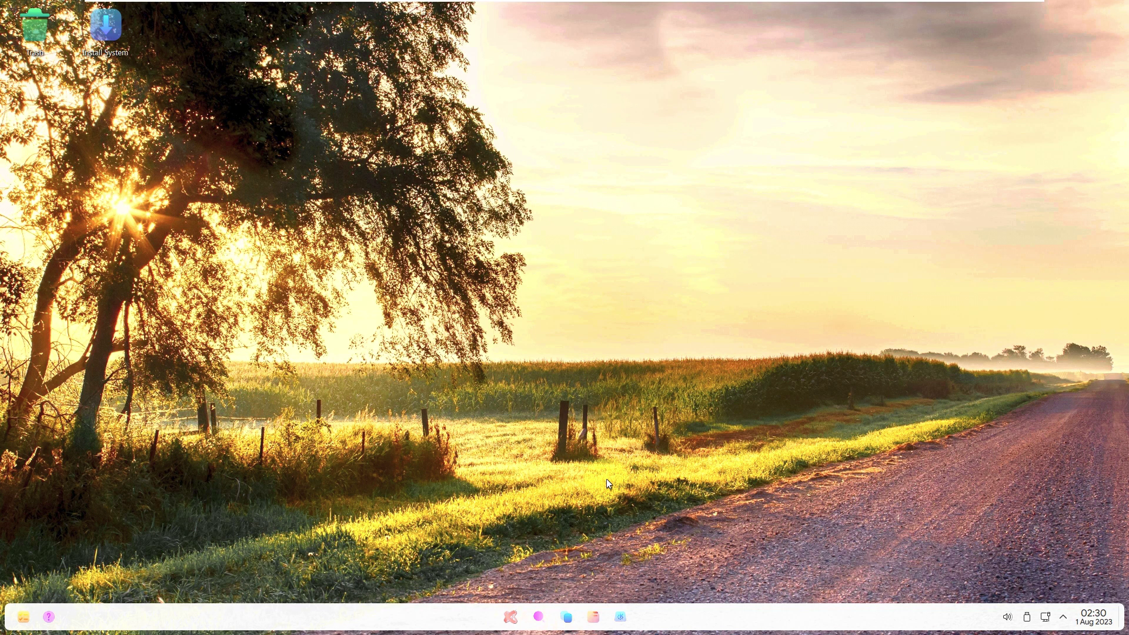
Reopen the Shutdown PowerToys dialog and confirm Power off.
left_click(508, 616)
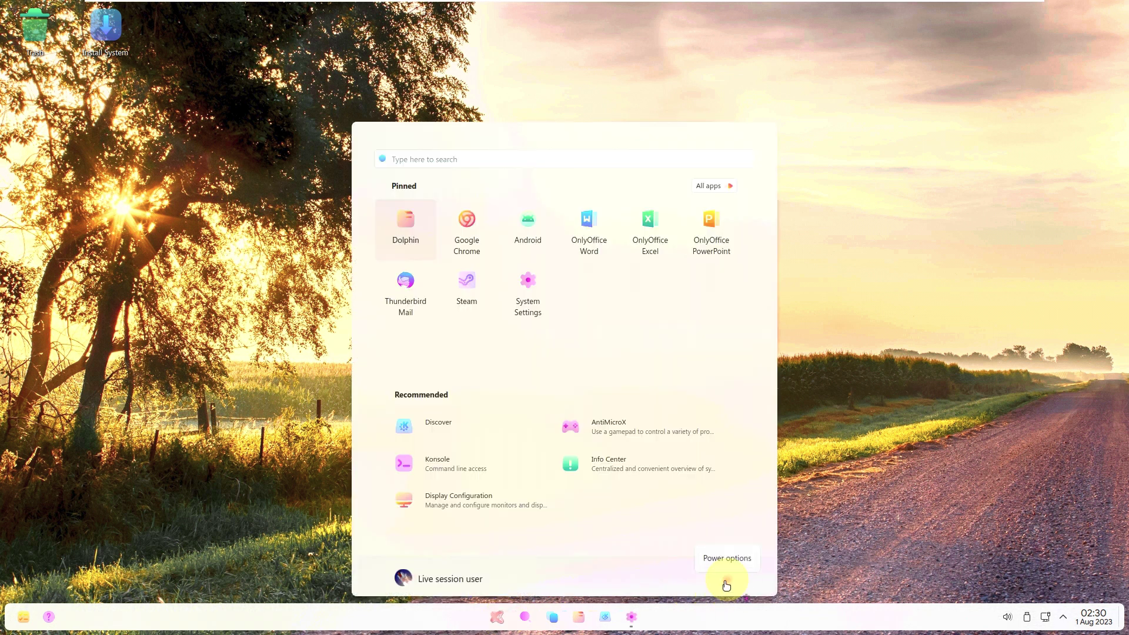
left_click(727, 584)
left_click(594, 343)
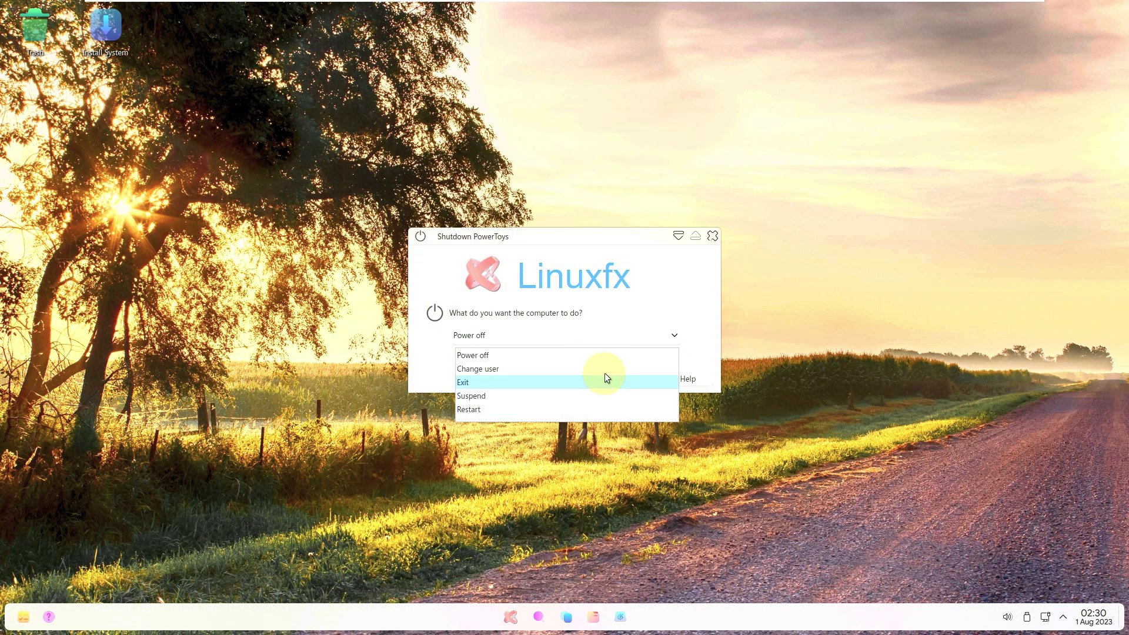
left_click(620, 331)
left_click(573, 377)
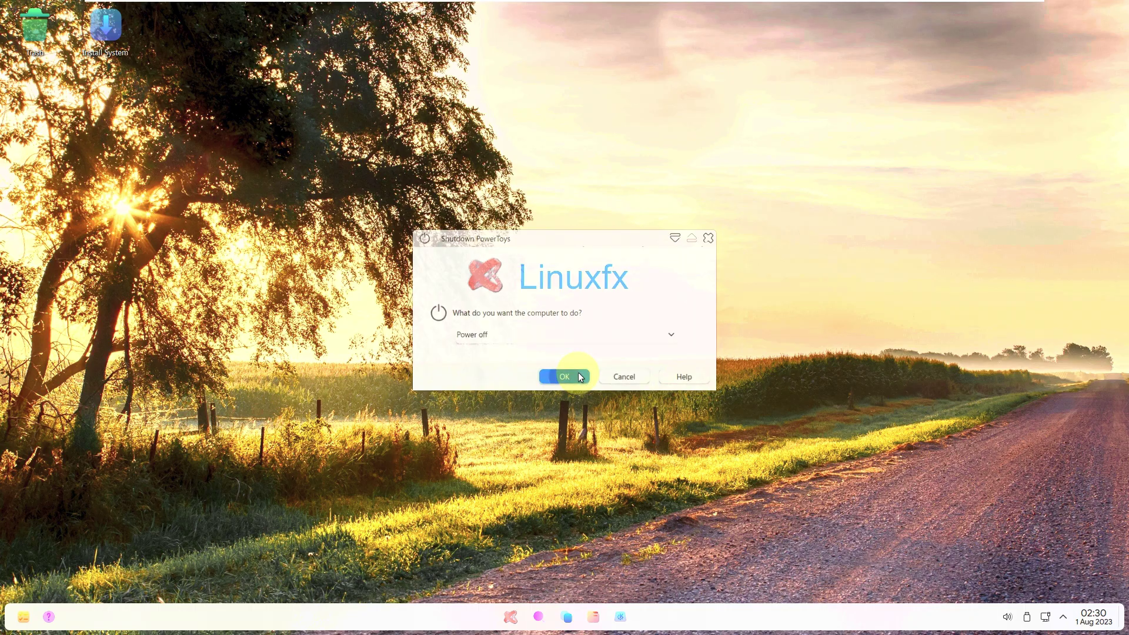